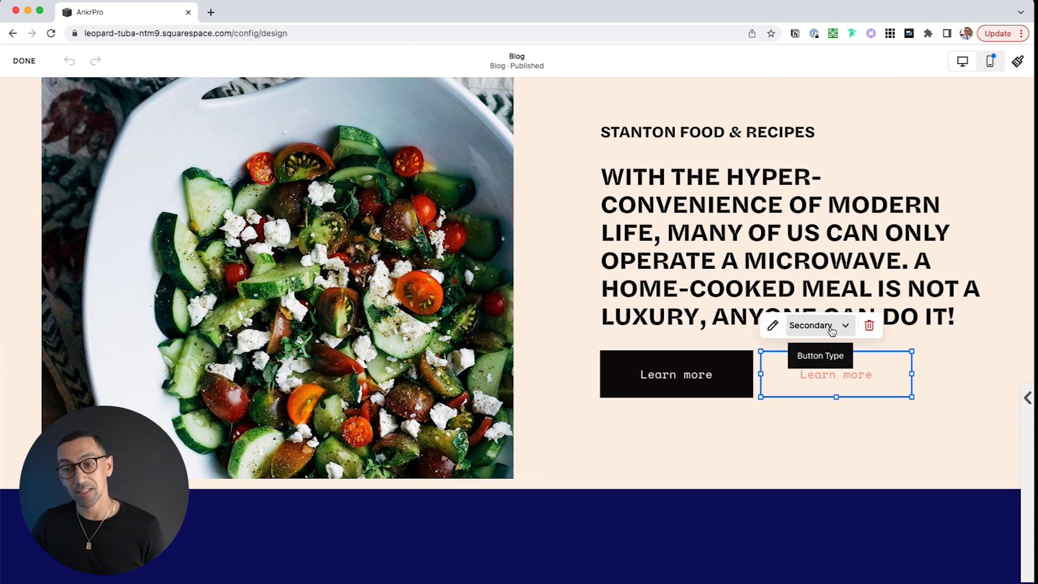
- Try the Primary button type on the second Learn more button and set it back to Secondary
click(830, 334)
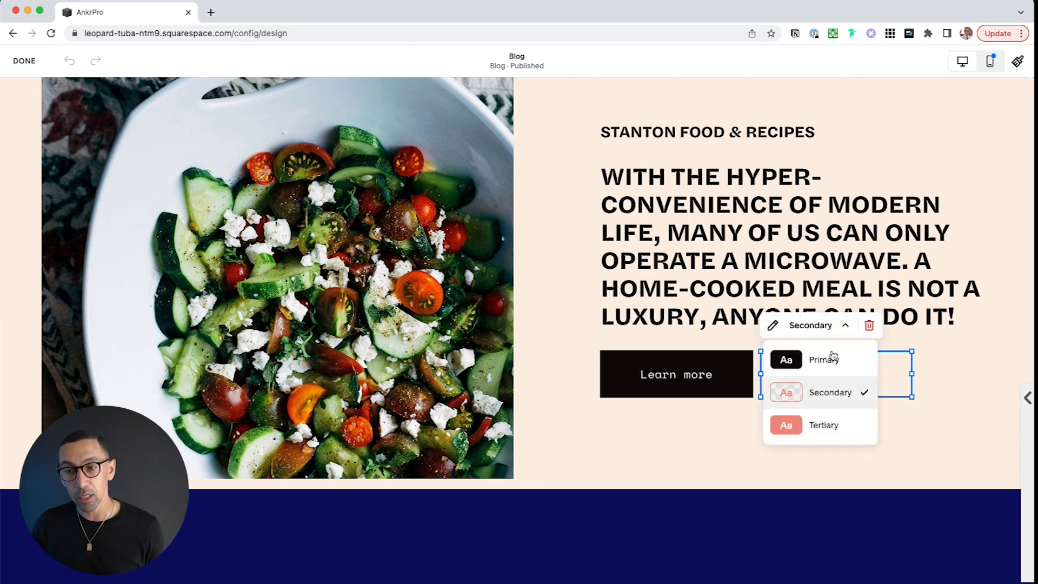
click(848, 259)
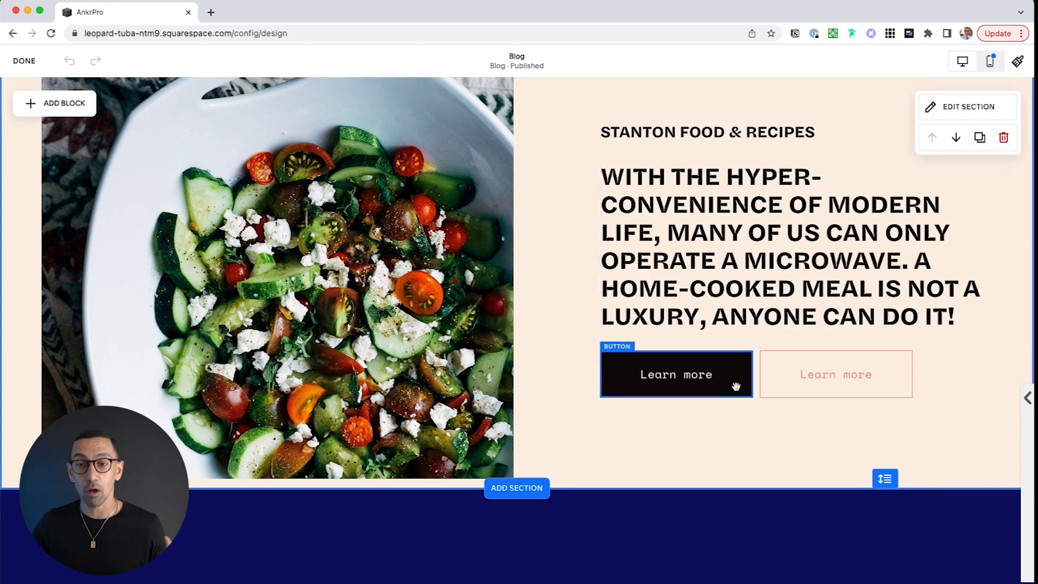
click(820, 373)
click(827, 325)
click(831, 357)
click(832, 325)
click(831, 392)
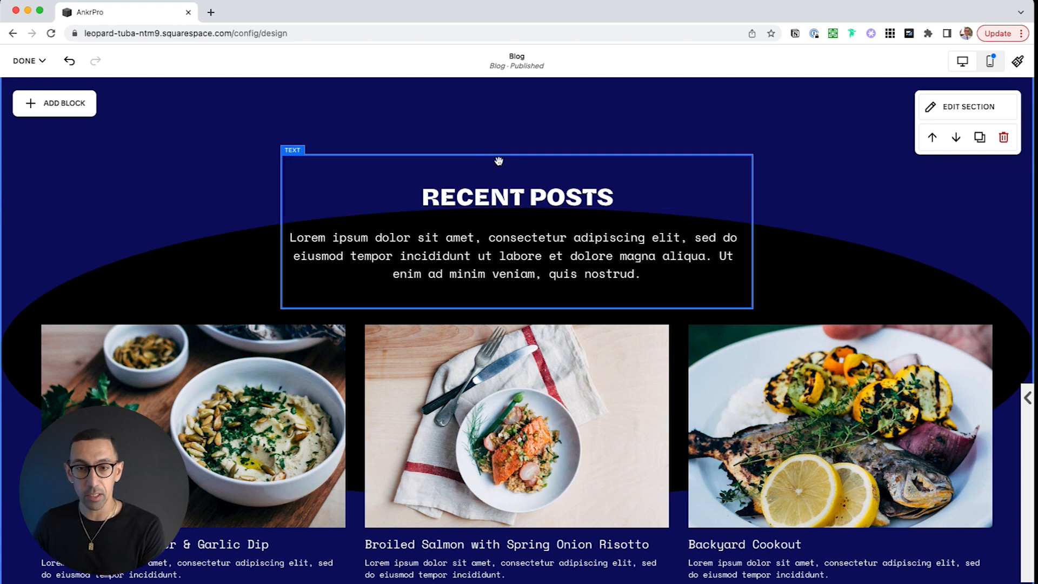
- Bring the black oval in the Recent Posts section in front of the text and photos and send it back behind them
scroll(507, 183, down, 4)
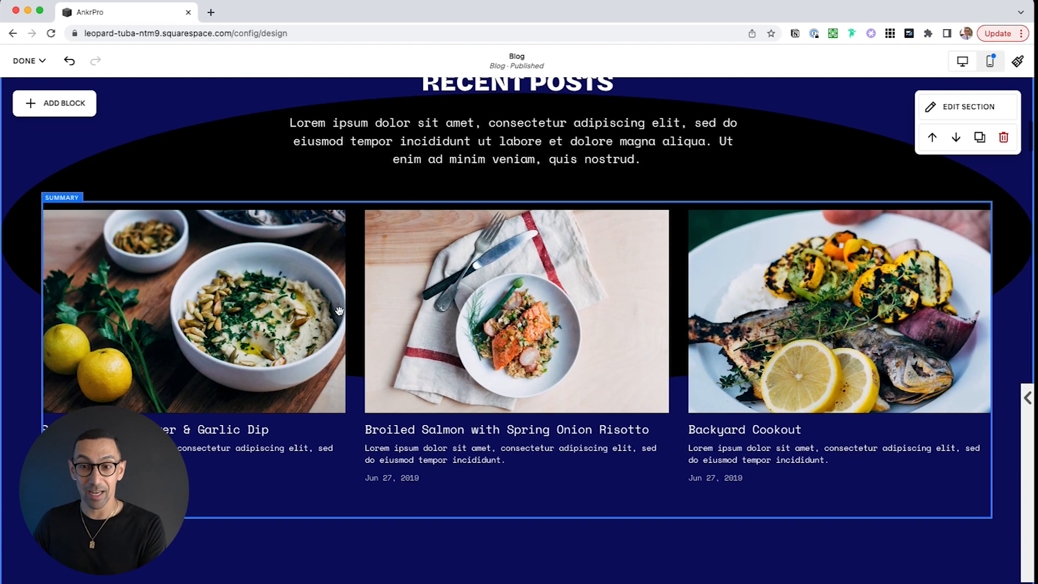
scroll(340, 310, up, 4)
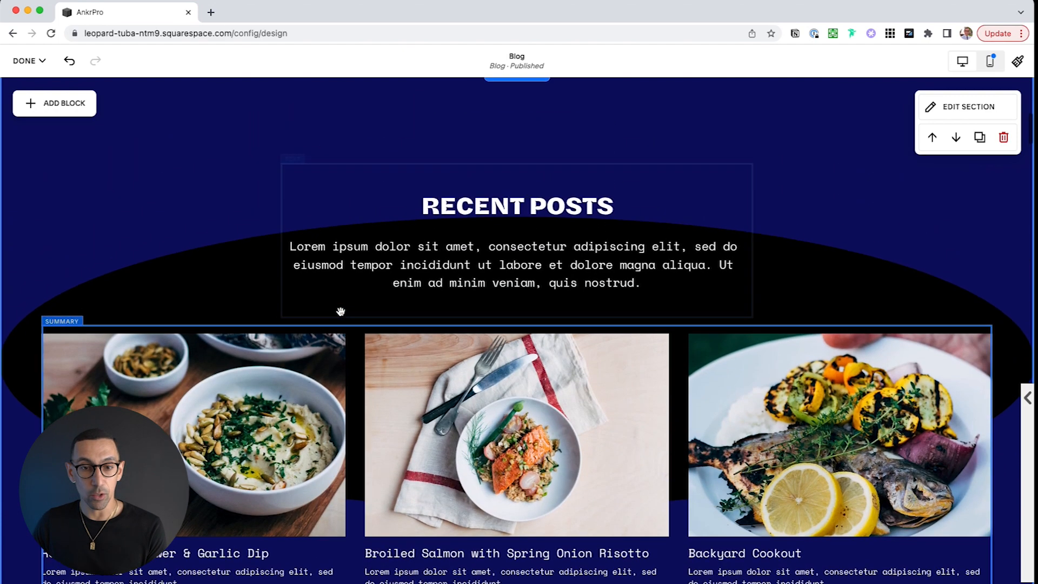
click(181, 261)
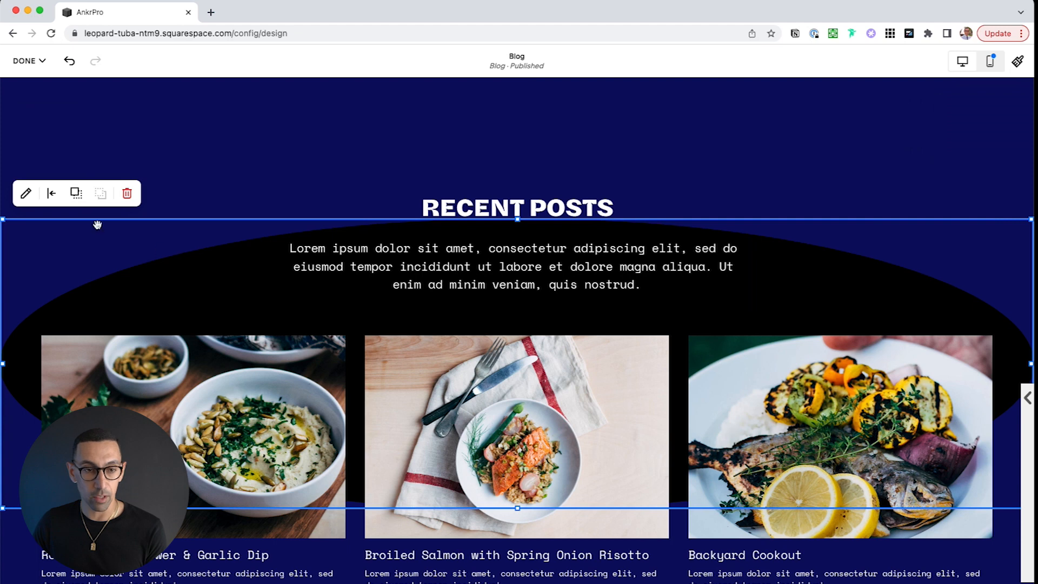
click(76, 195)
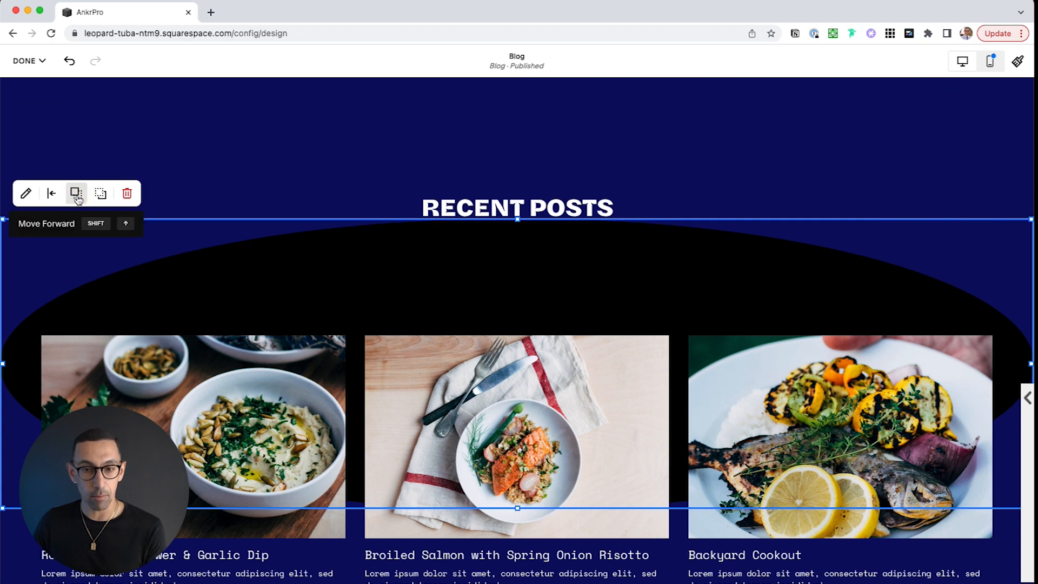
click(76, 194)
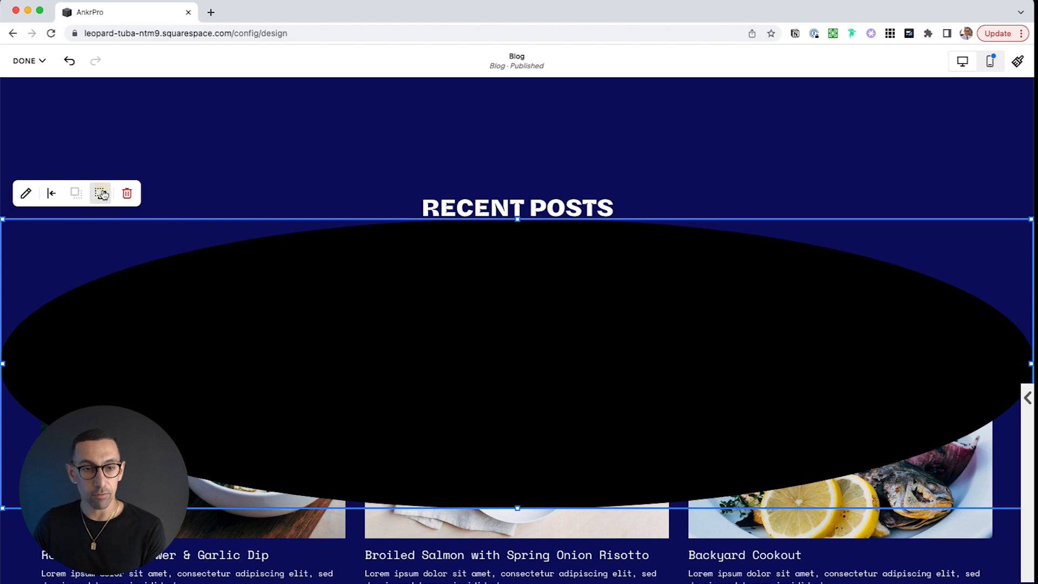
click(101, 193)
click(101, 193)
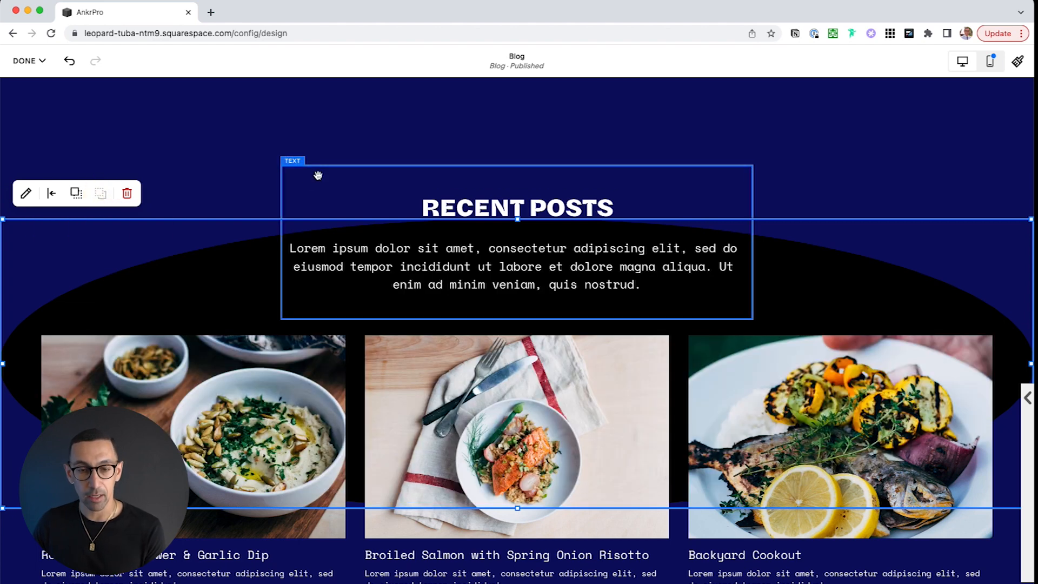
click(243, 200)
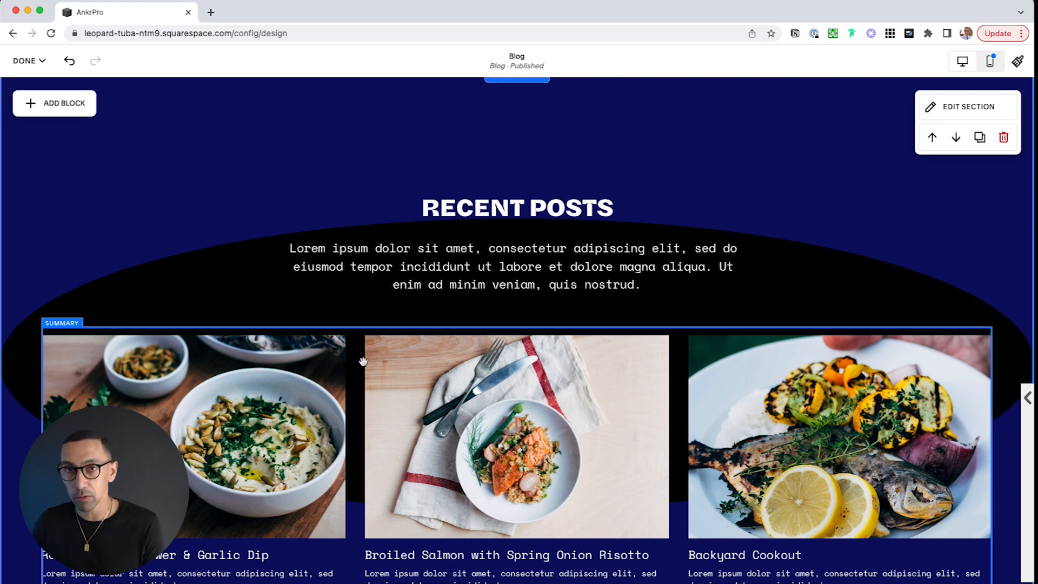
- Add a button block to the Recent Posts section and place it centred just under the intro paragraph
click(481, 204)
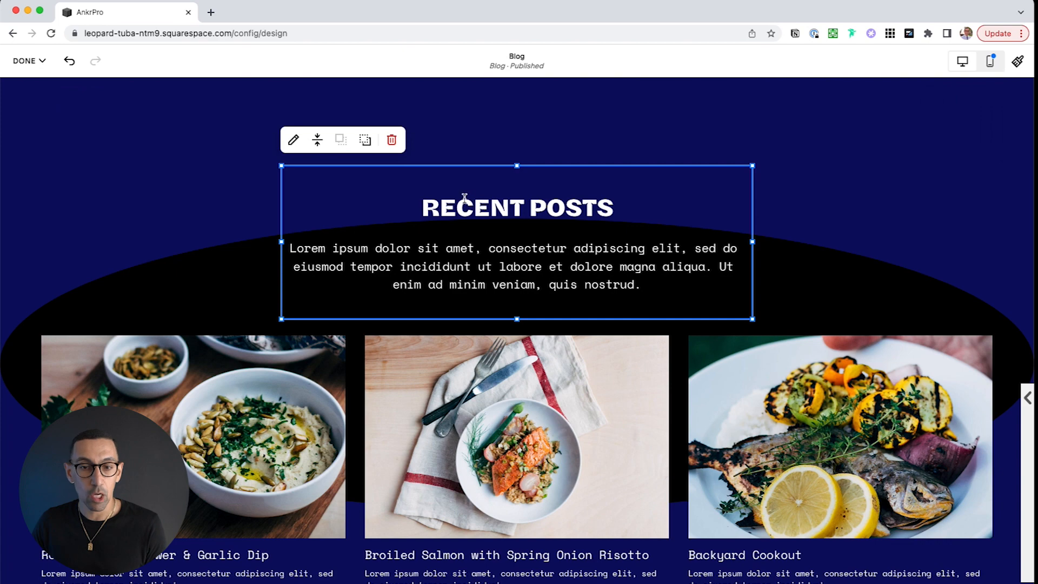
click(218, 162)
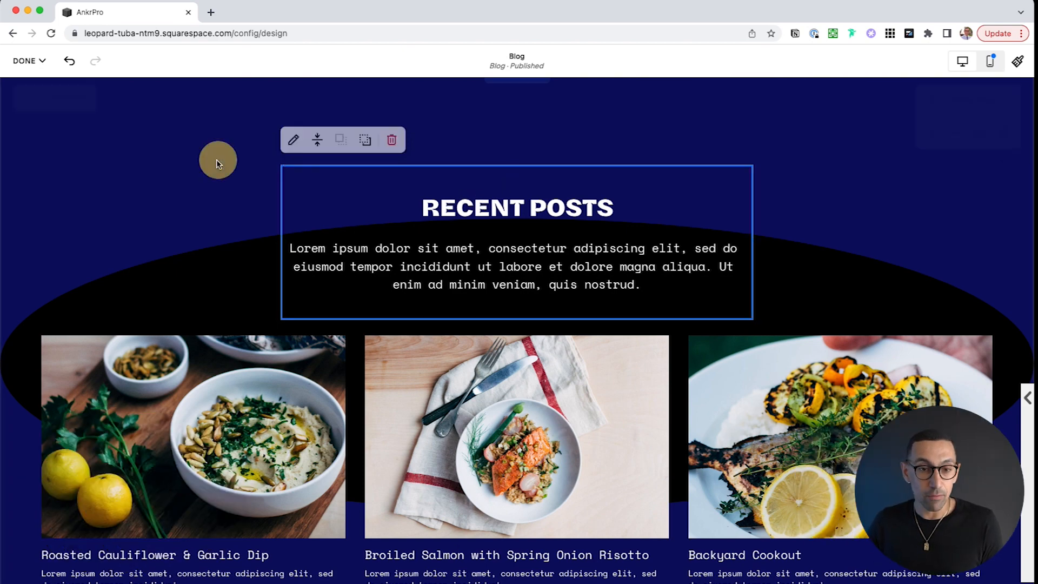
click(58, 108)
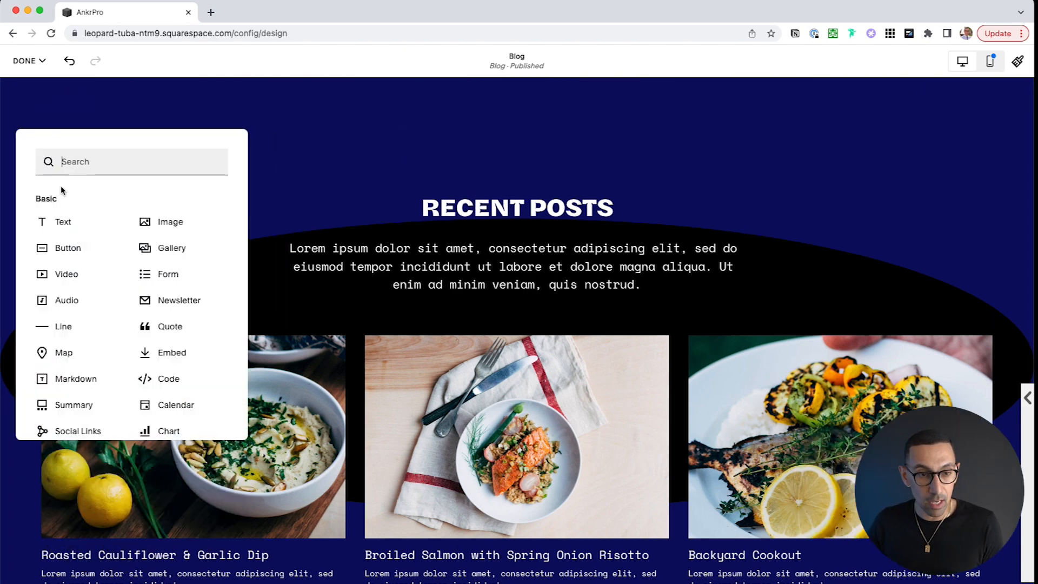
click(60, 248)
drag(133, 178, 536, 340)
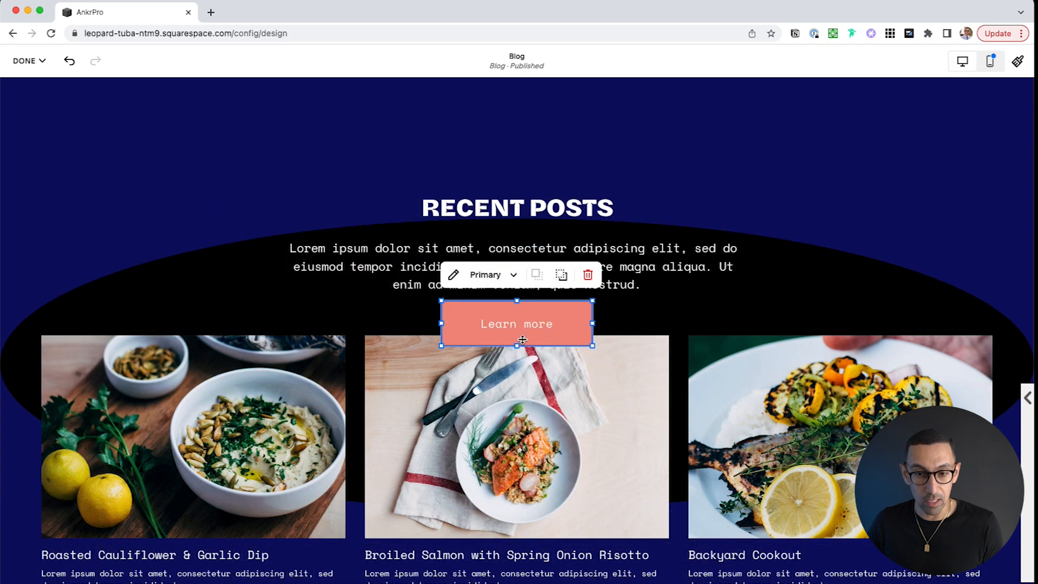
click(180, 230)
- Move the blog summary block down to leave space beneath the Learn more button
scroll(179, 231, down, 3)
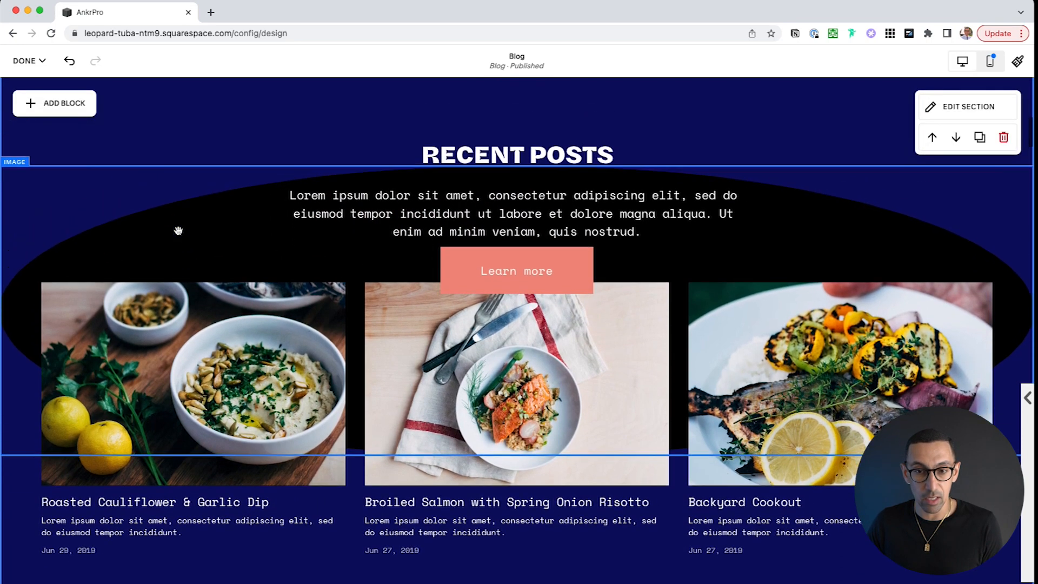
scroll(179, 231, up, 1)
click(581, 290)
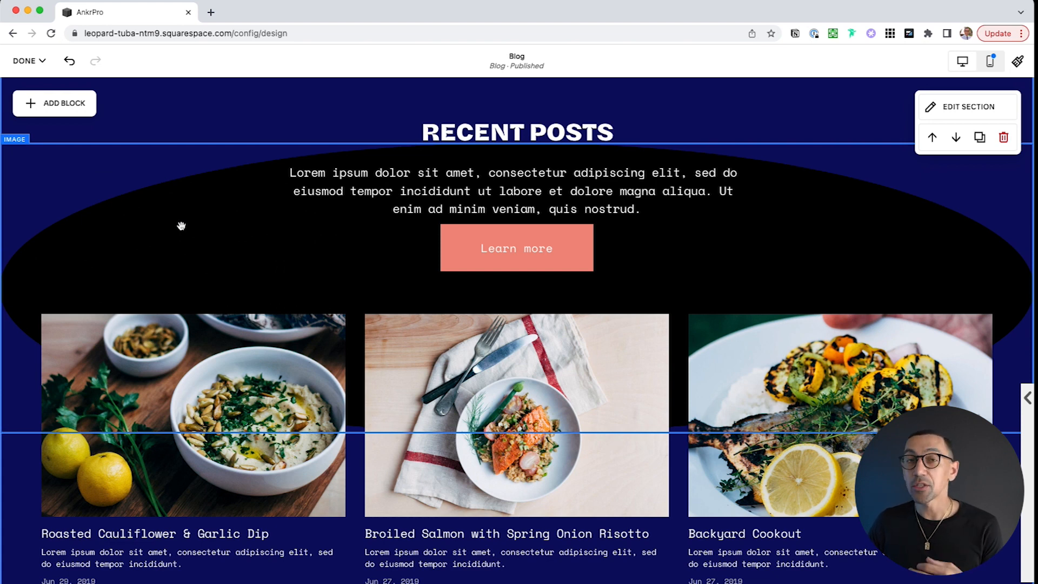
- Try adjusting the black oval image's width from its left edge in the Recent Posts section
scroll(186, 234, down, 1)
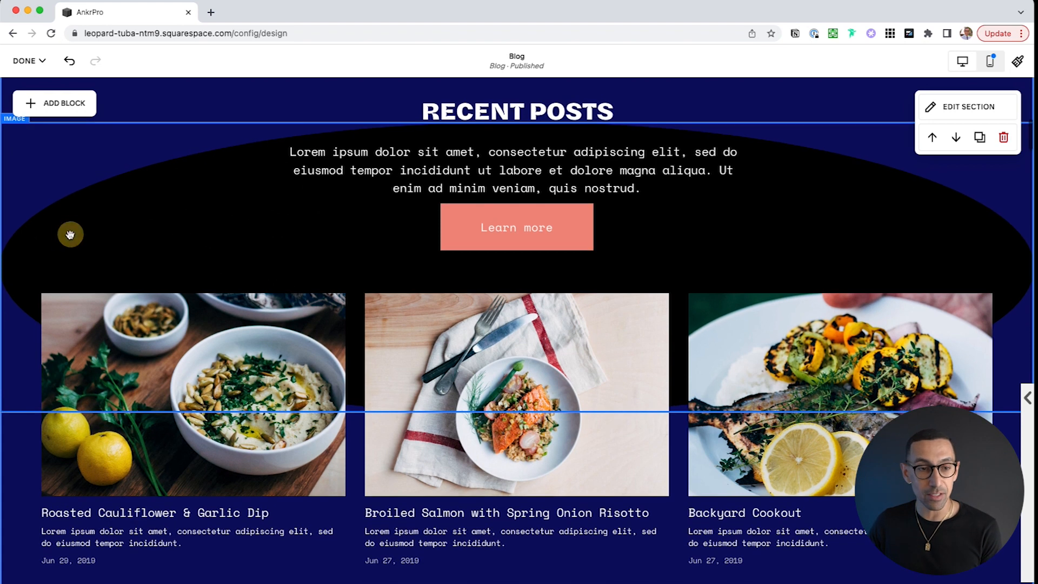
click(9, 231)
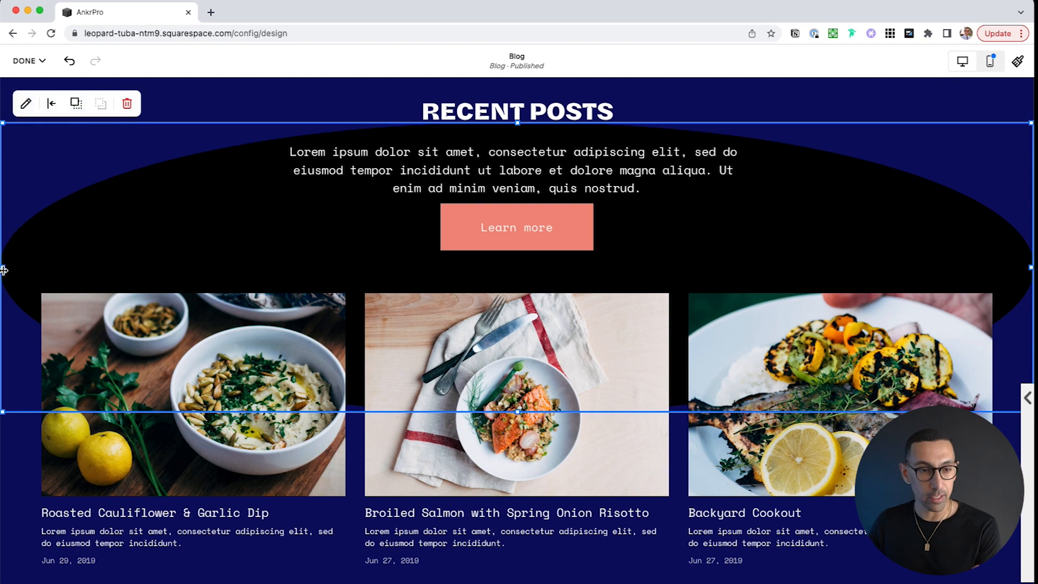
mouse_move(4, 269)
mouse_down()
mouse_move(163, 270)
mouse_move(40, 260)
mouse_move(44, 279)
mouse_move(26, 265)
mouse_move(2, 271)
mouse_up()
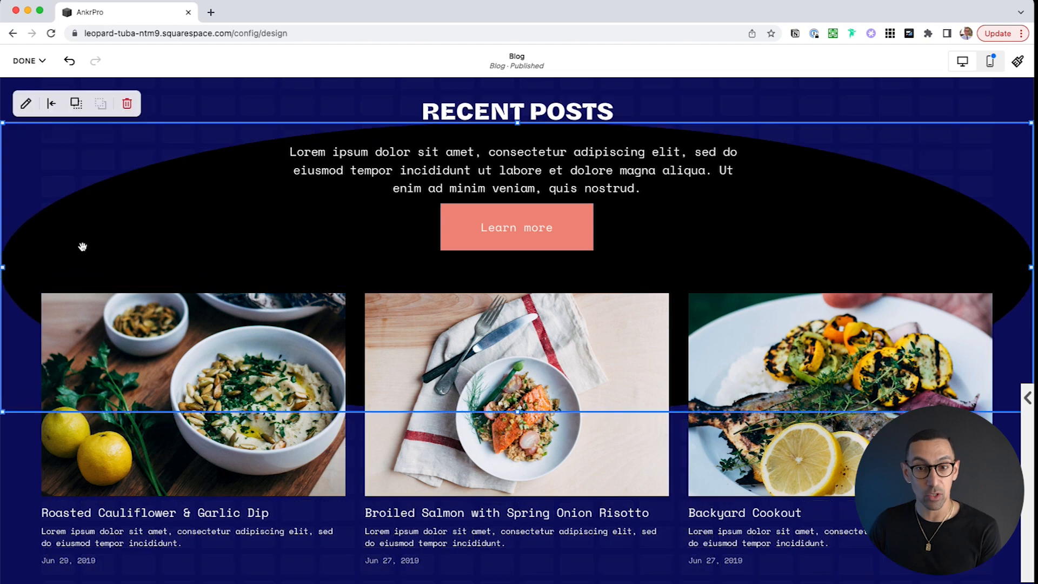
- Examine how the Mens and Womens images and buttons are laid out in the W - 23 section
scroll(128, 252, down, 6)
scroll(127, 252, down, 6)
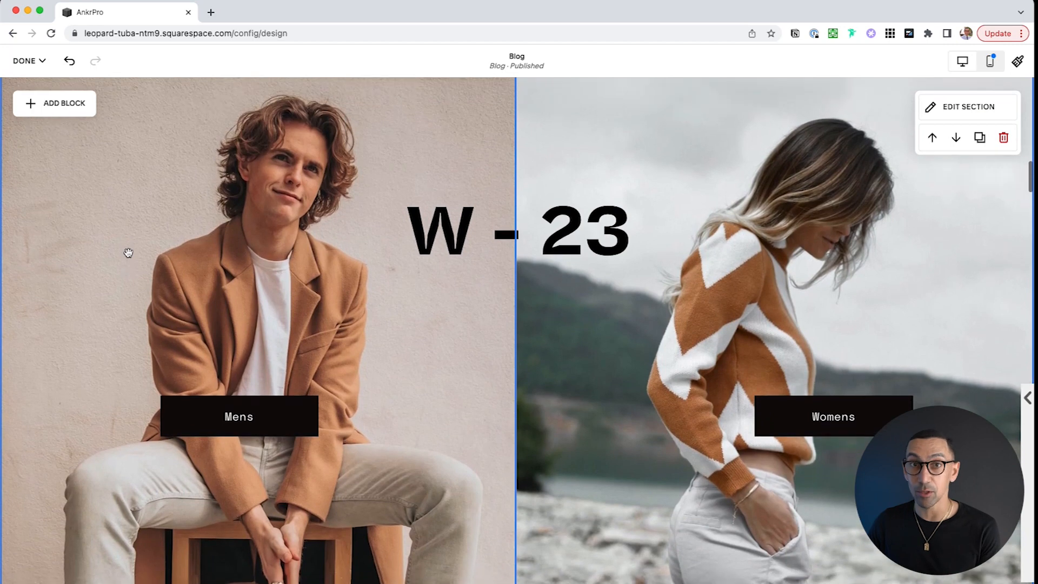
scroll(128, 253, up, 1)
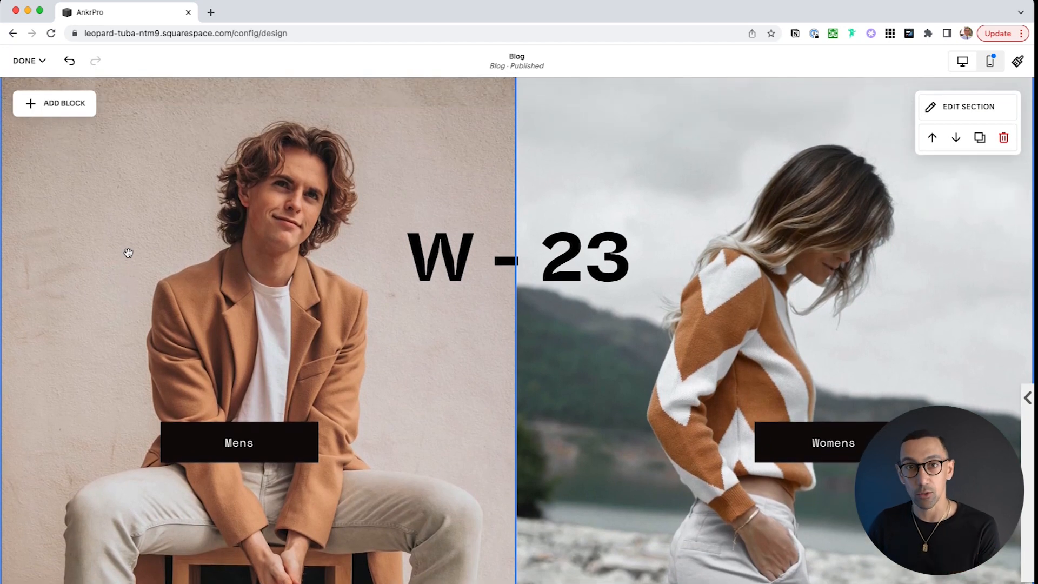
scroll(128, 253, up, 1)
scroll(129, 253, down, 1)
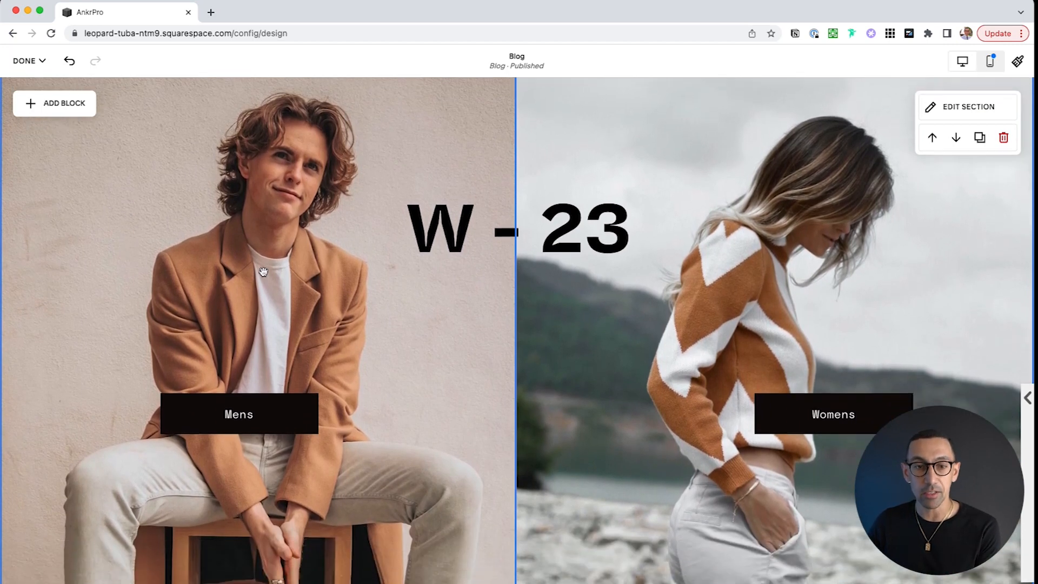
scroll(264, 272, up, 1)
scroll(408, 321, down, 2)
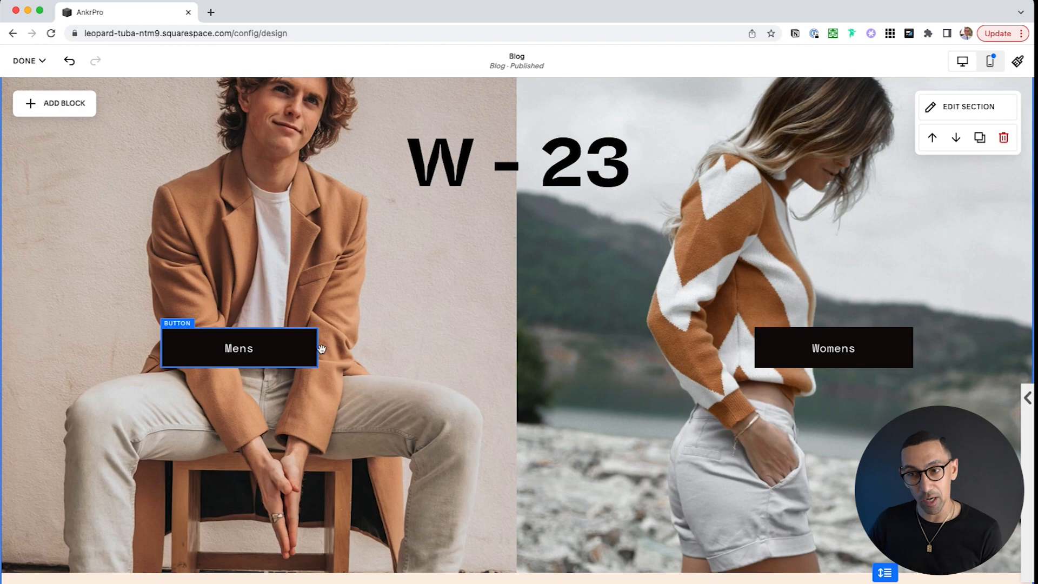
scroll(615, 319, up, 2)
- Pull the outer edges of the Mens and Womens images in from the page edges to the content margins
click(132, 296)
drag(5, 378, 55, 380)
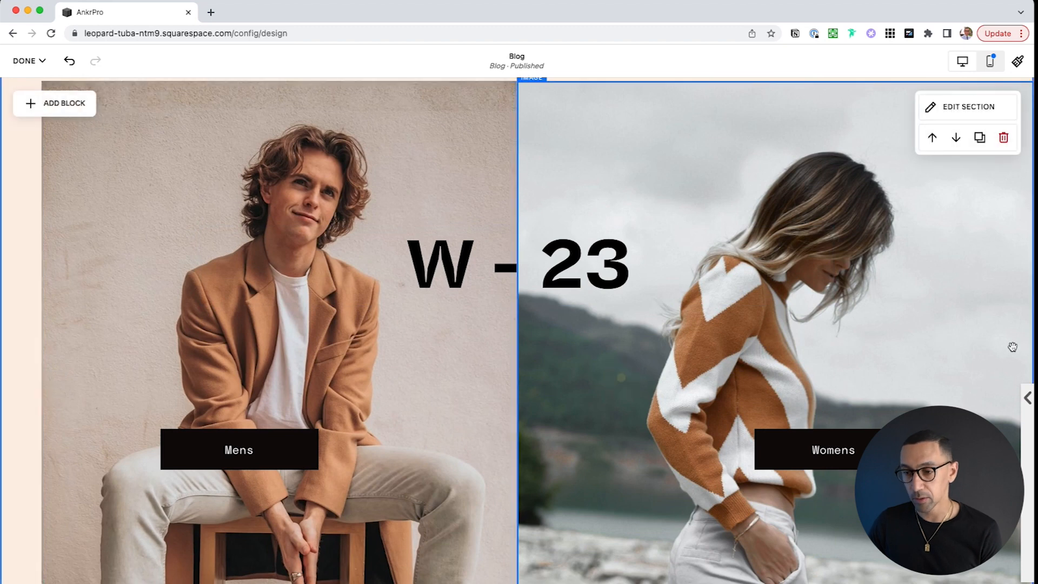
click(1020, 366)
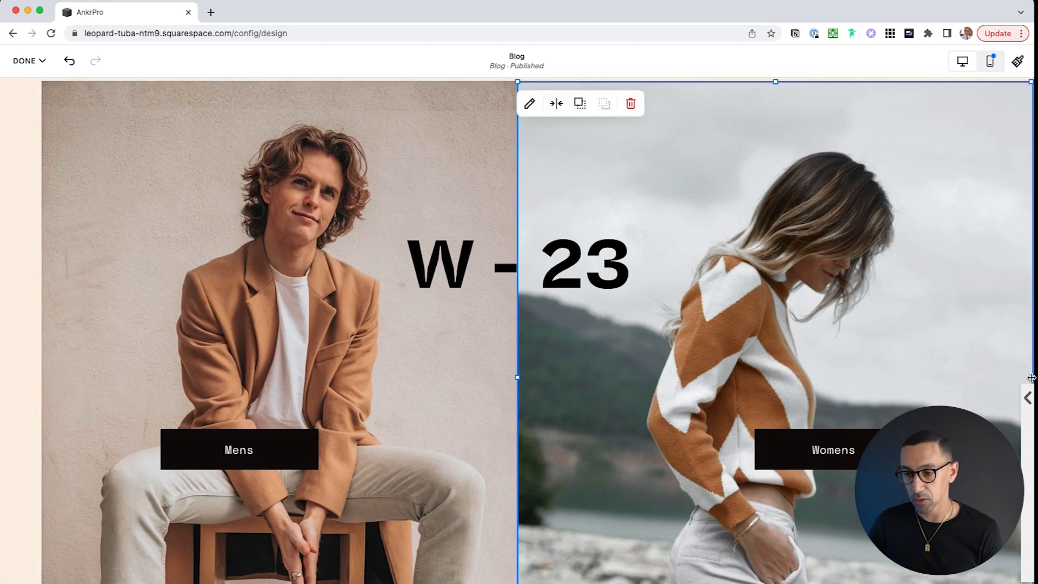
drag(1031, 377, 992, 377)
scroll(483, 399, down, 3)
scroll(484, 399, up, 5)
scroll(484, 399, down, 4)
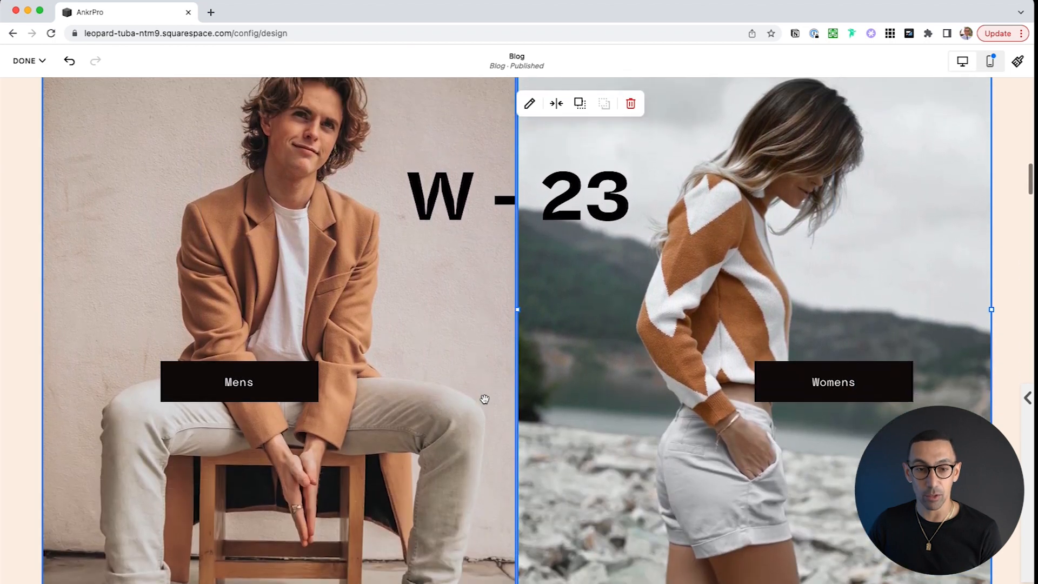
scroll(485, 398, up, 1)
click(208, 313)
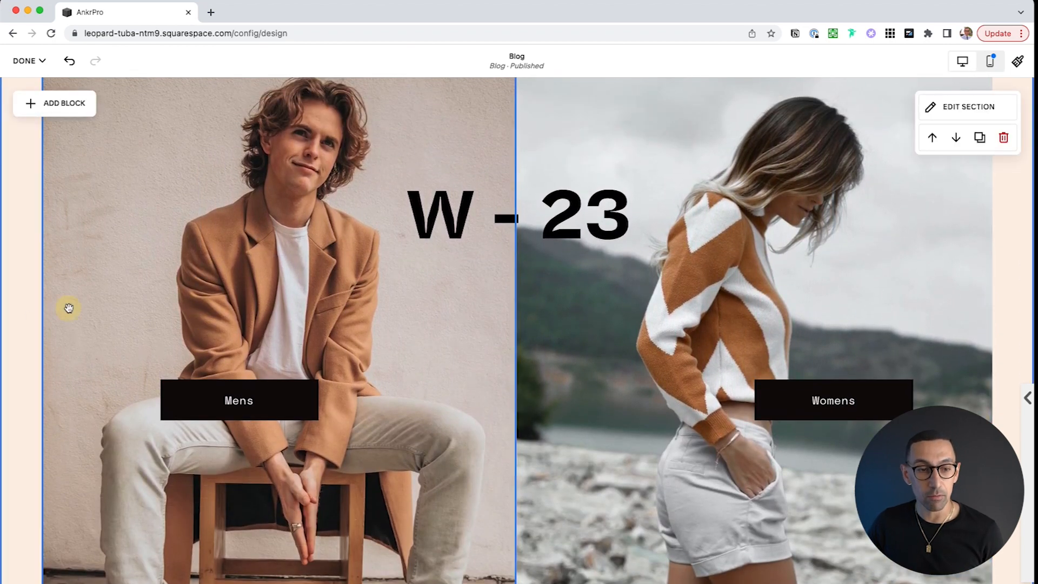
- Stretch the Mens and Womens images back out to the page edges so they are full bleed
click(69, 308)
drag(42, 327, 4, 328)
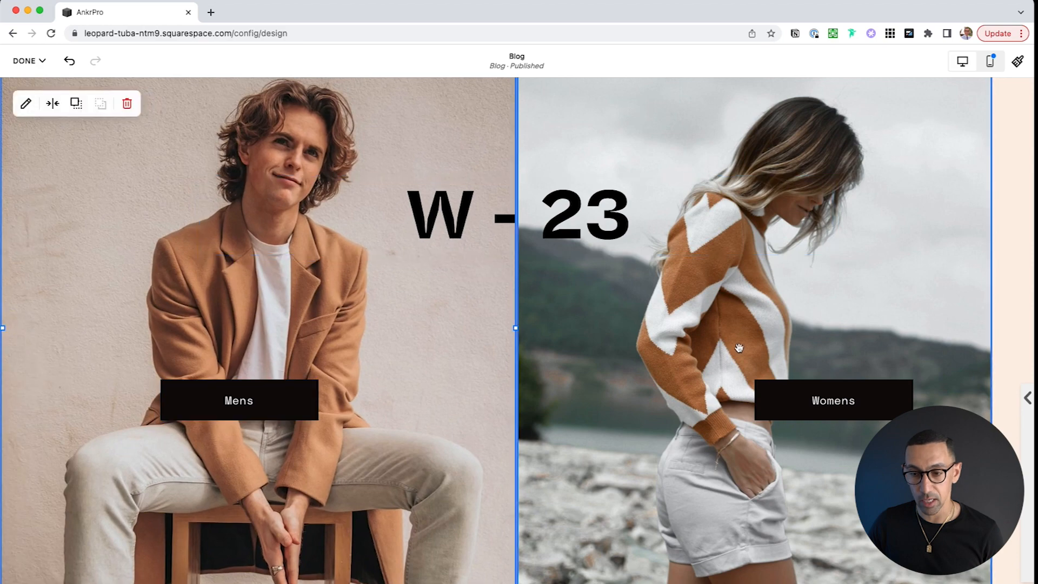
click(739, 347)
click(985, 339)
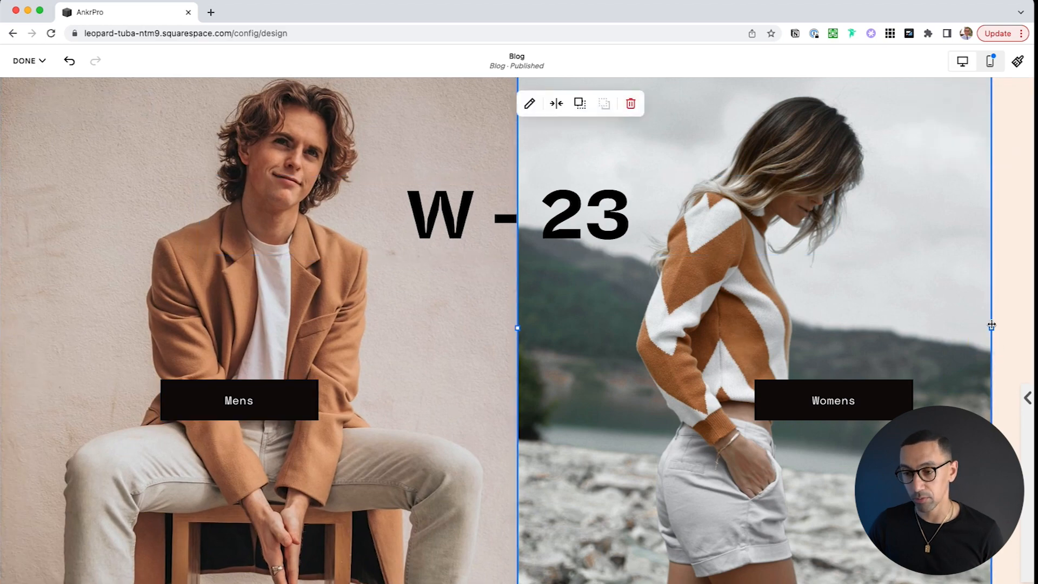
drag(991, 325, 1031, 326)
scroll(670, 334, up, 3)
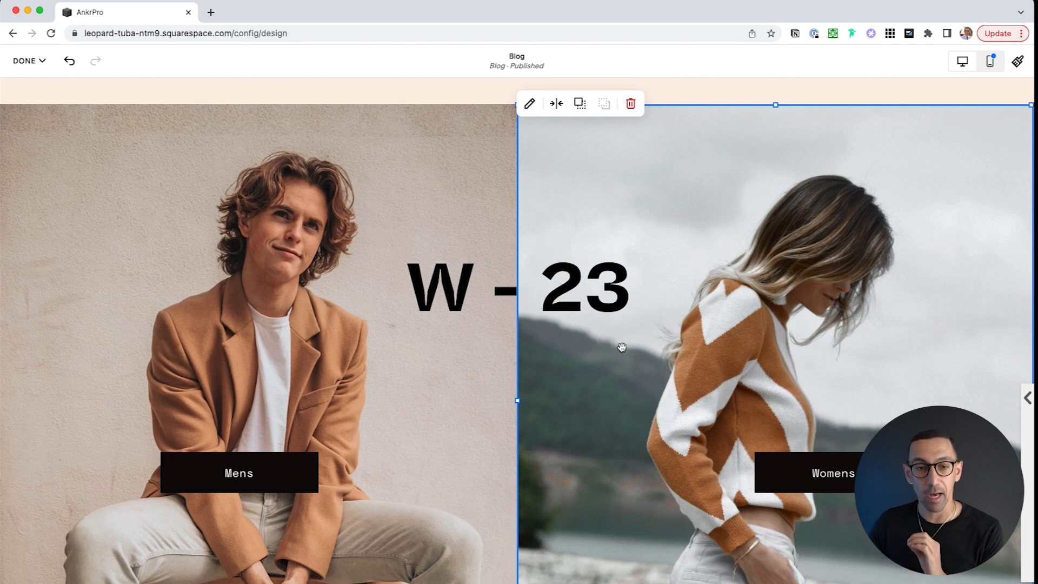
scroll(621, 347, up, 1)
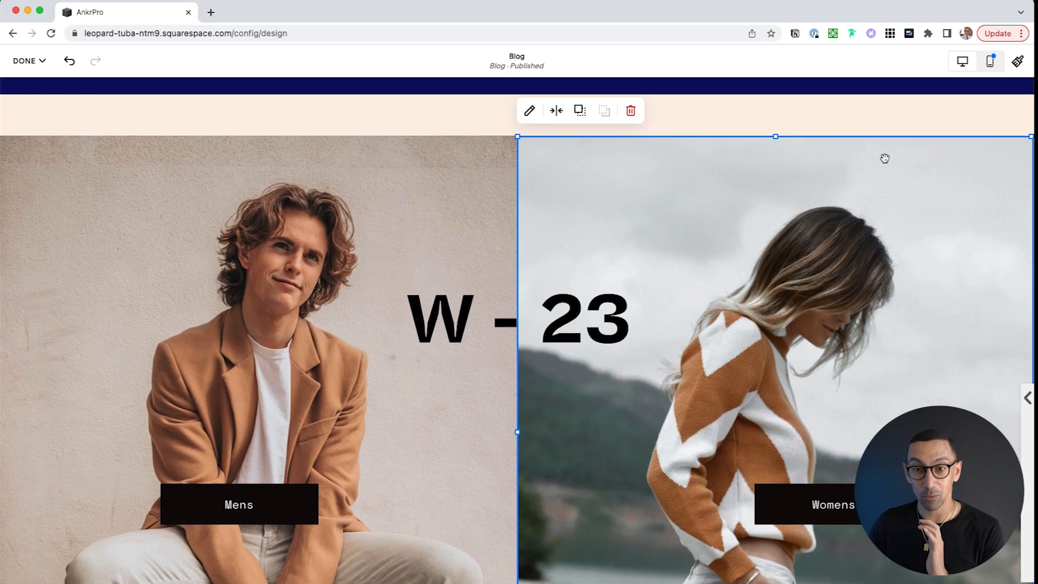
- Switch to the mobile layout and move the Womens button below the woman's image in the W - 23 section
click(990, 63)
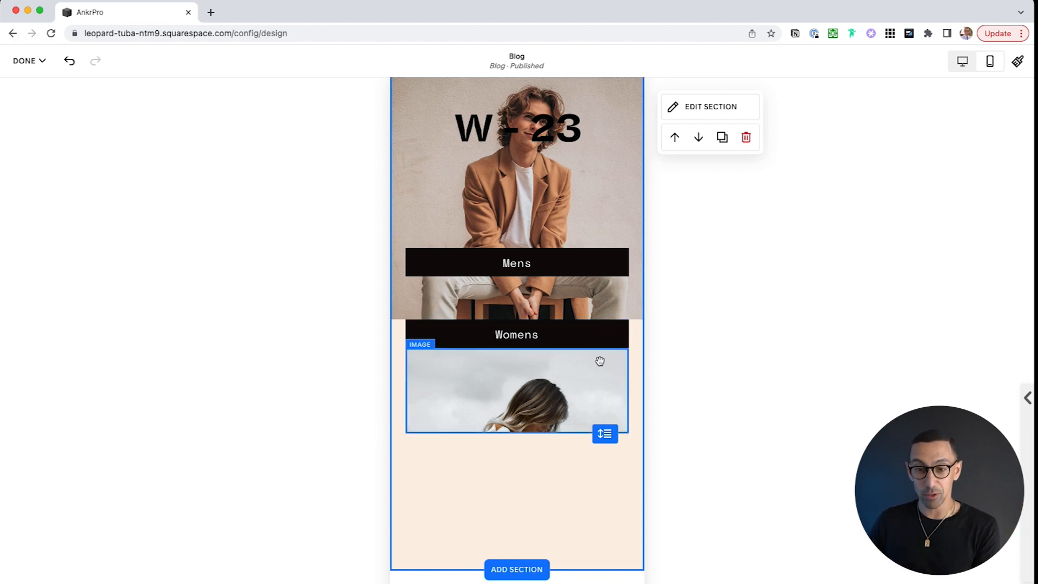
scroll(598, 361, down, 3)
scroll(600, 362, up, 2)
scroll(600, 361, up, 3)
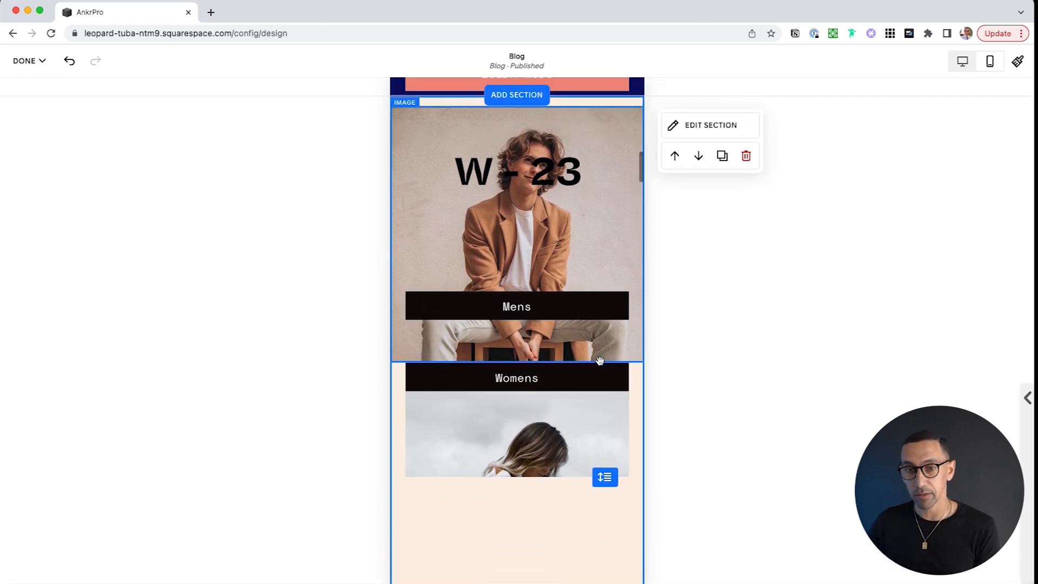
scroll(613, 363, down, 1)
scroll(584, 420, down, 2)
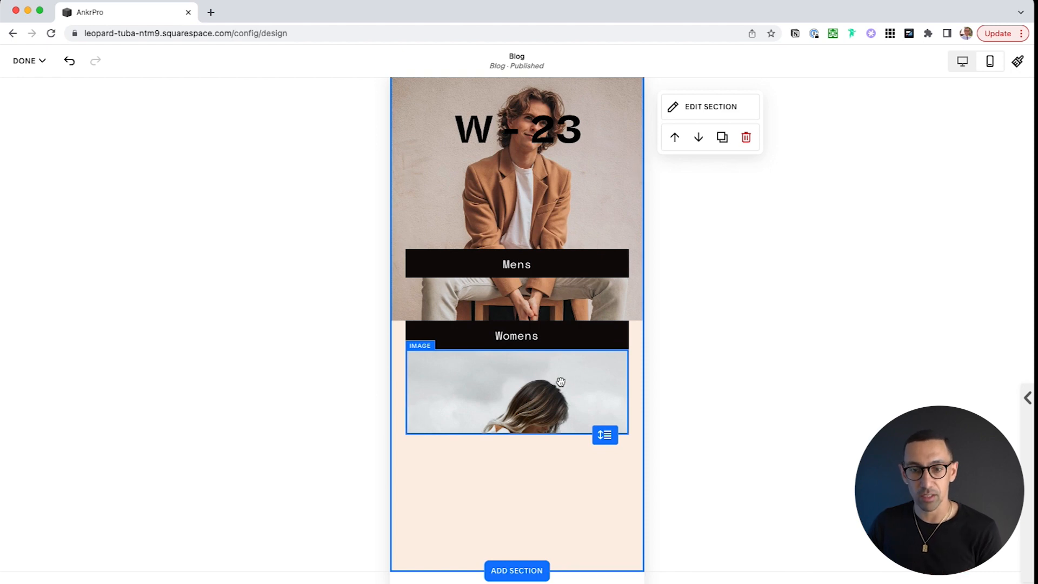
drag(572, 335, 571, 491)
- In the mobile layout, enlarge the woman's image to full width directly below the man's image and place it behind the Womens button
click(614, 370)
drag(627, 350, 646, 323)
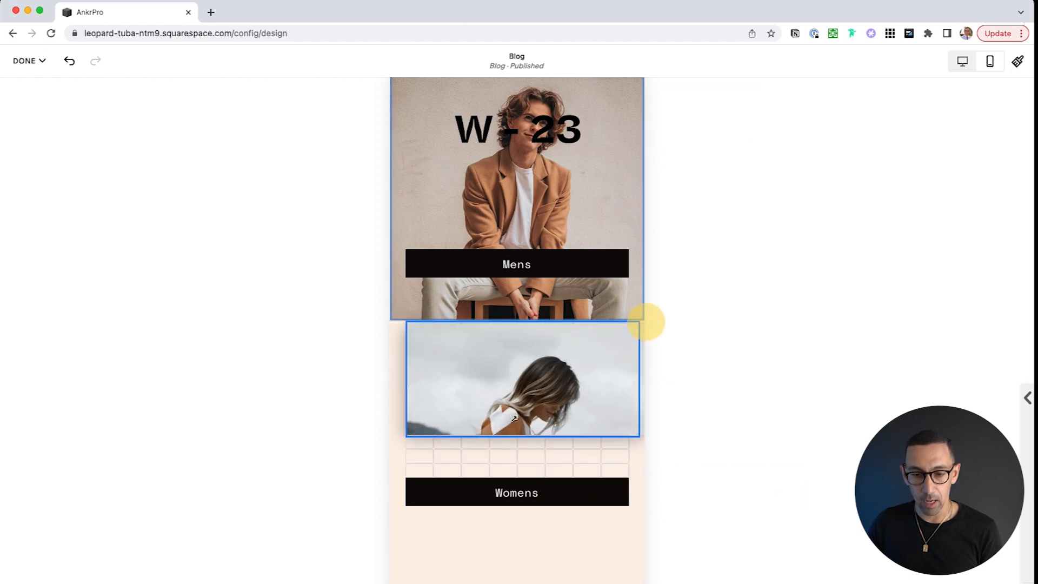
drag(406, 435, 389, 550)
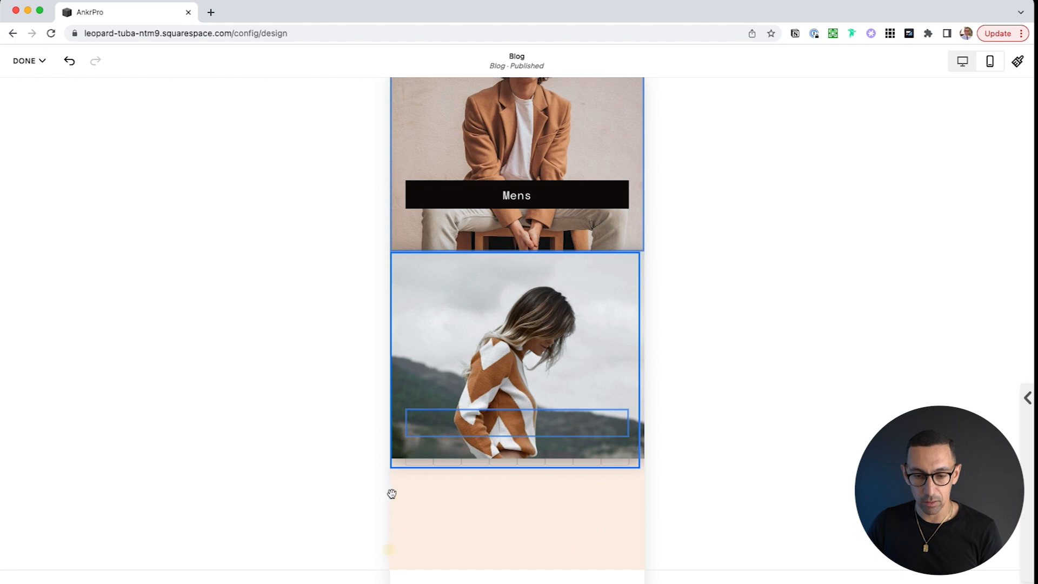
drag(515, 464, 517, 549)
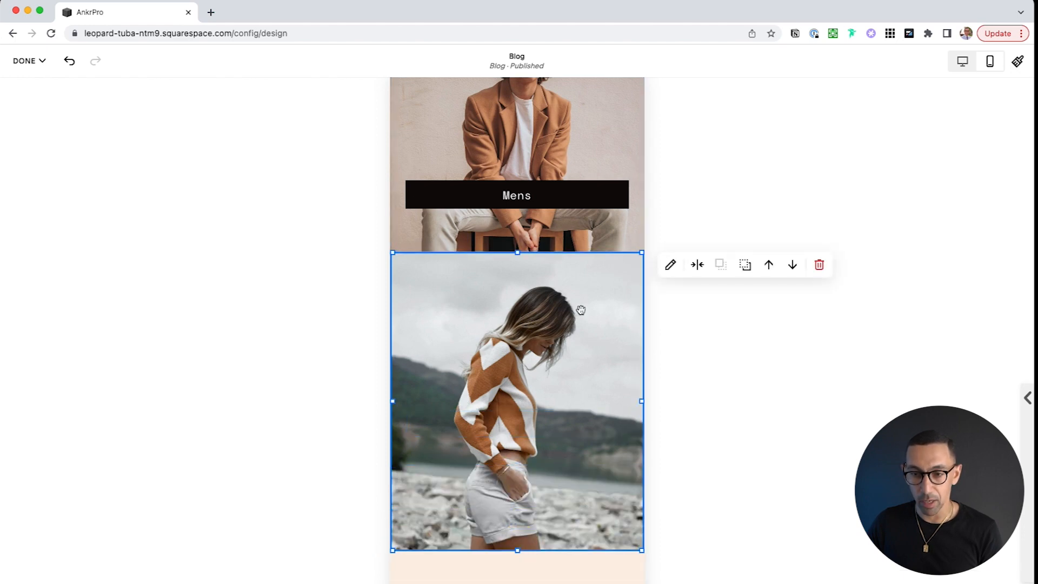
click(745, 265)
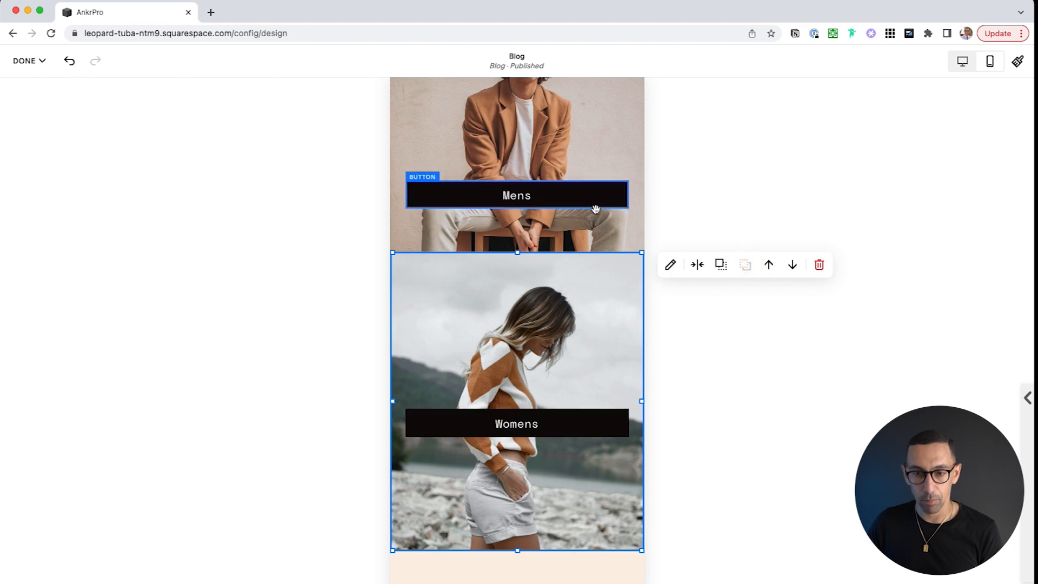
- Move the W - 23 heading up to the top of the man's image
scroll(594, 209, up, 3)
drag(557, 182, 557, 131)
drag(519, 261, 525, 160)
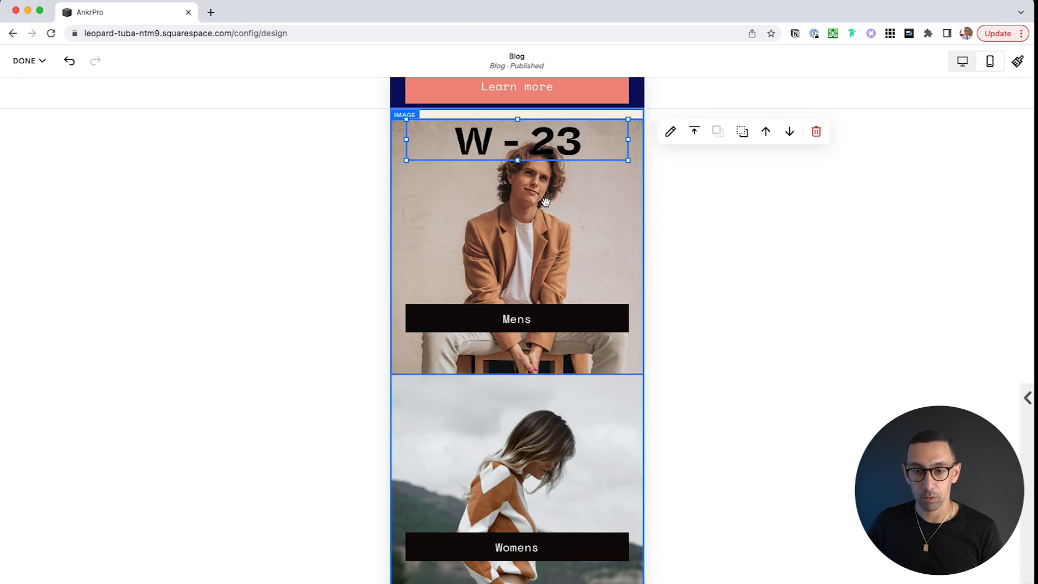
- Select both images with the Mens and Womens buttons as a group and move them down below the W - 23 heading
scroll(545, 201, down, 3)
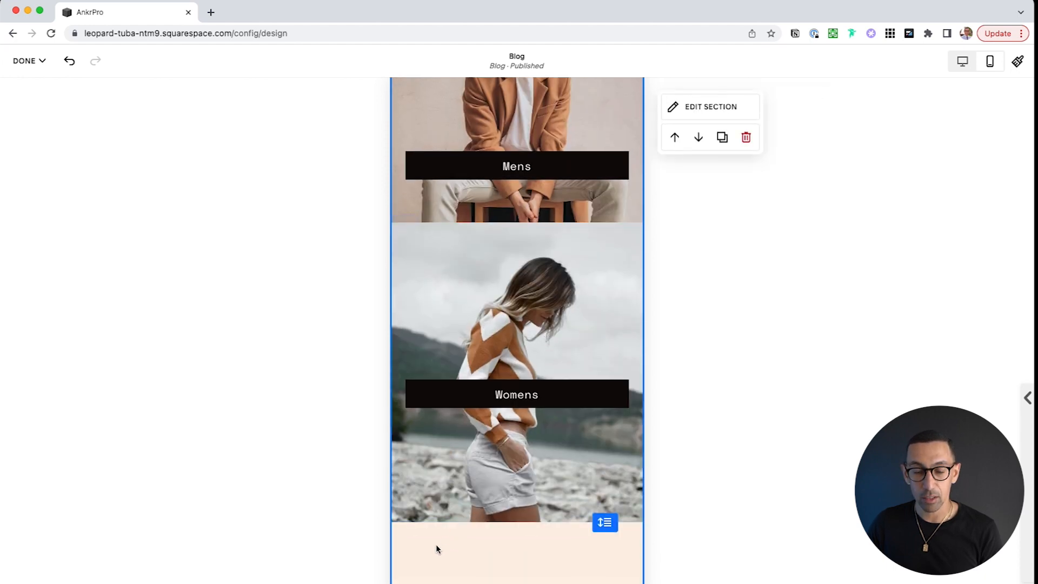
drag(433, 553, 605, 106)
click(603, 105)
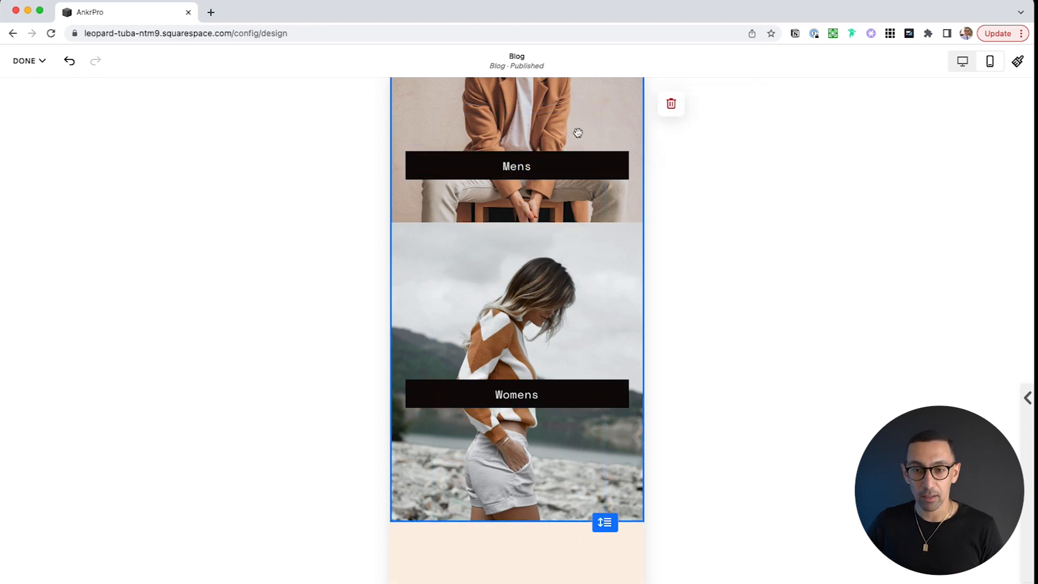
scroll(574, 157, up, 3)
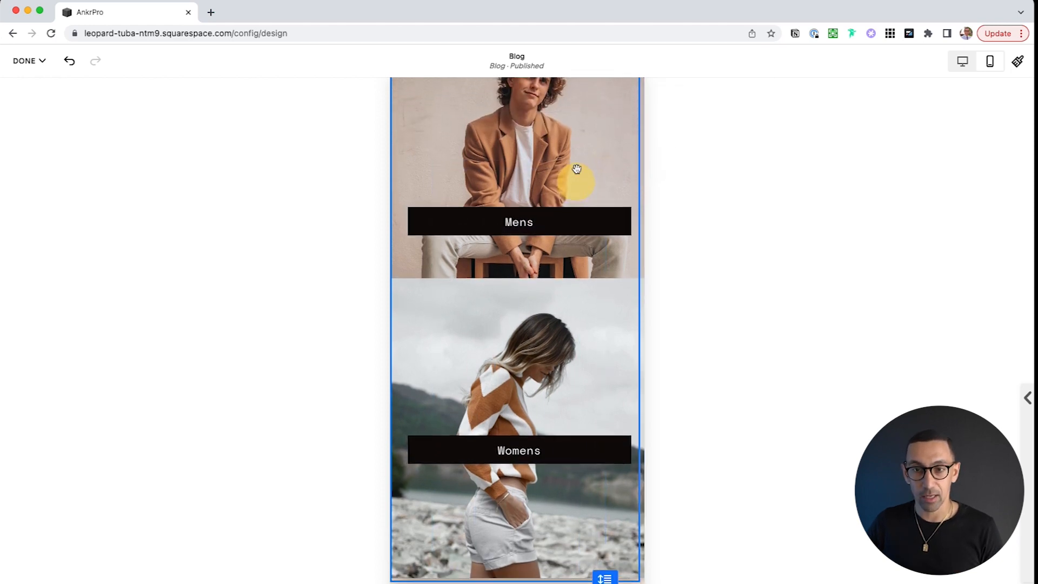
scroll(576, 193, up, 2)
scroll(554, 227, up, 1)
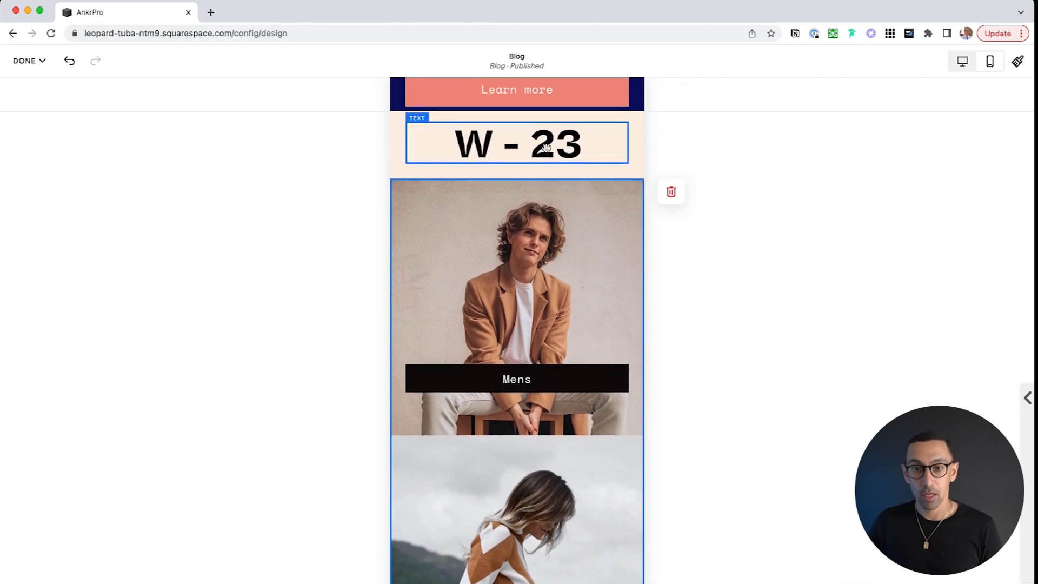
- Compare the desktop and mobile layouts of the W - 23 section
scroll(538, 332, down, 3)
scroll(540, 329, up, 1)
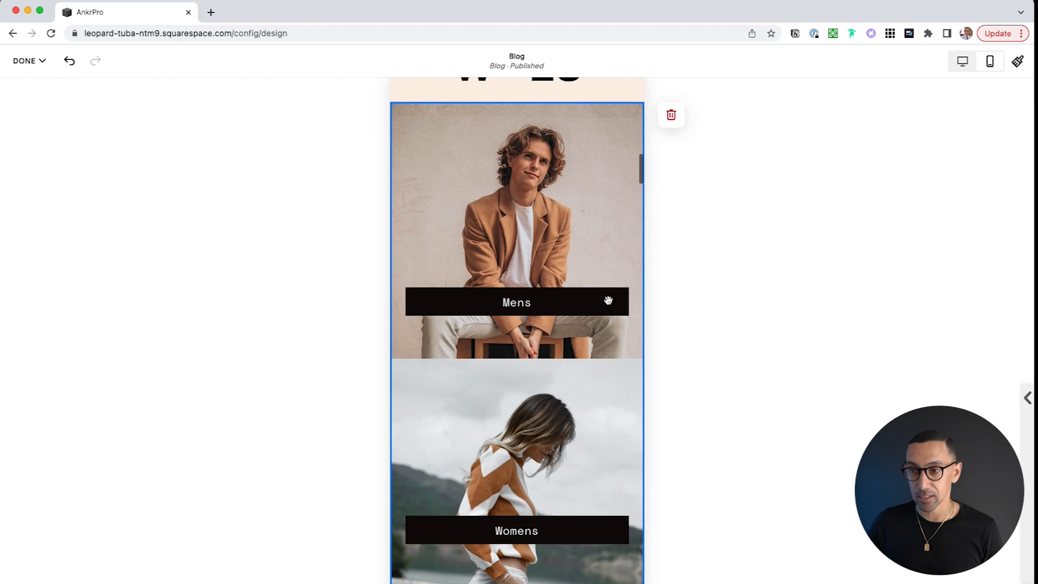
click(961, 62)
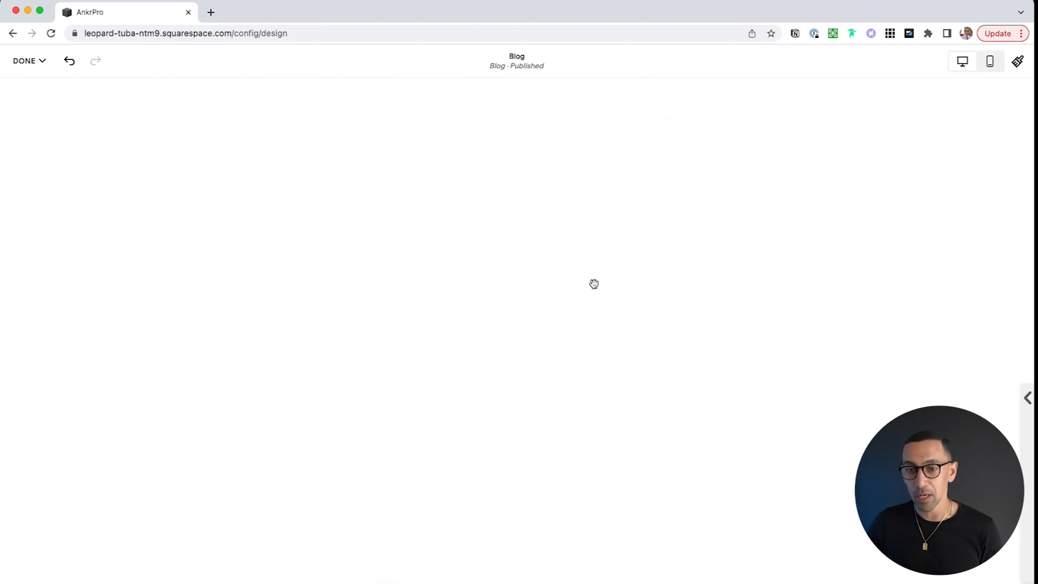
scroll(577, 331, up, 2)
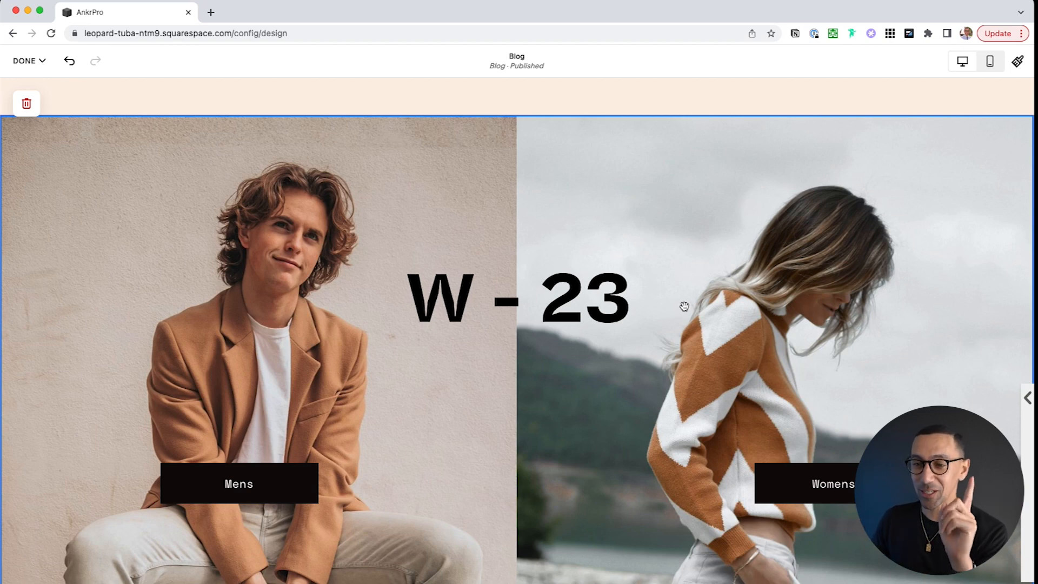
click(990, 62)
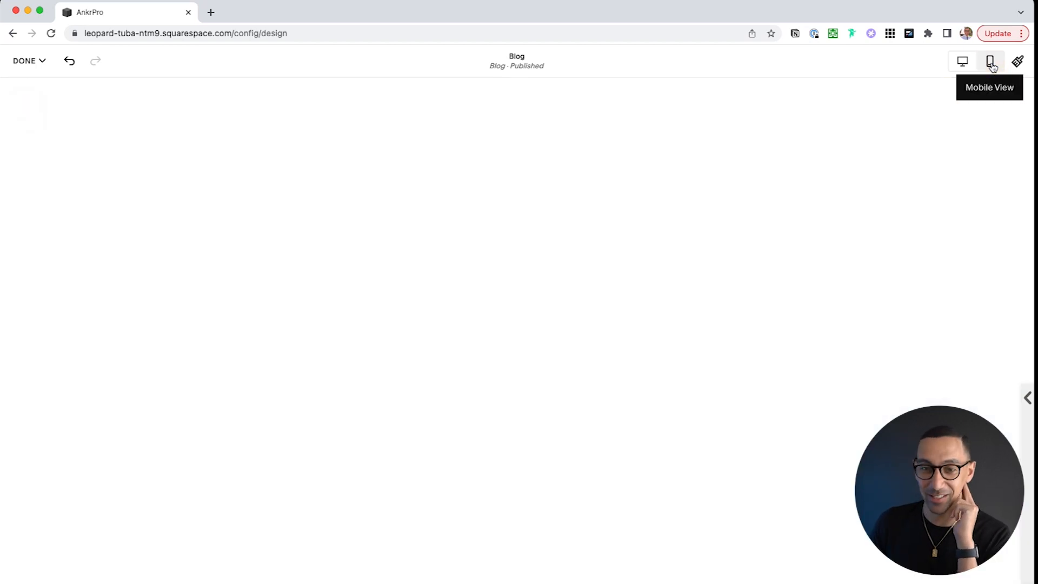
scroll(521, 301, down, 1)
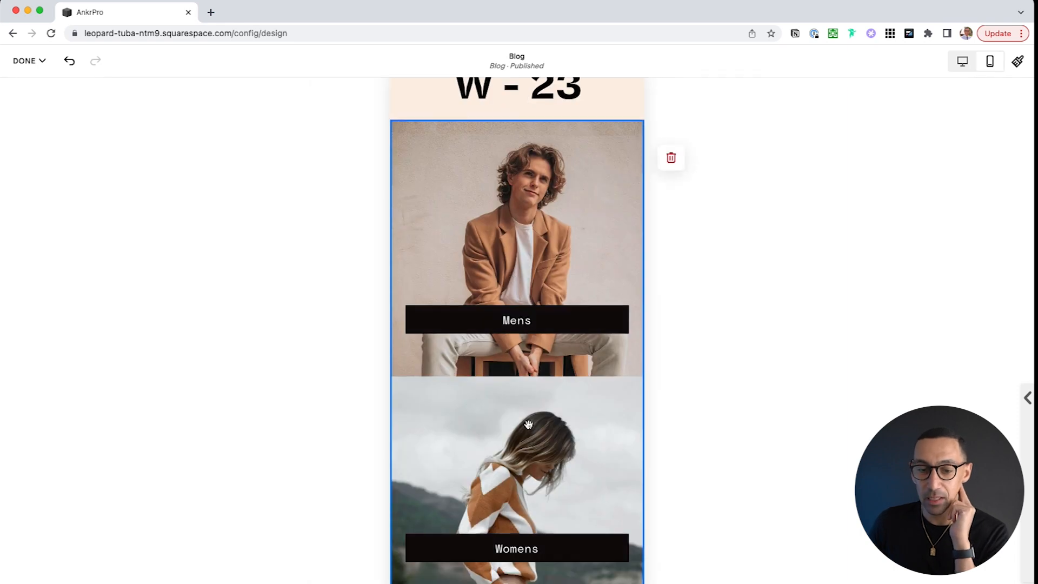
scroll(527, 426, down, 3)
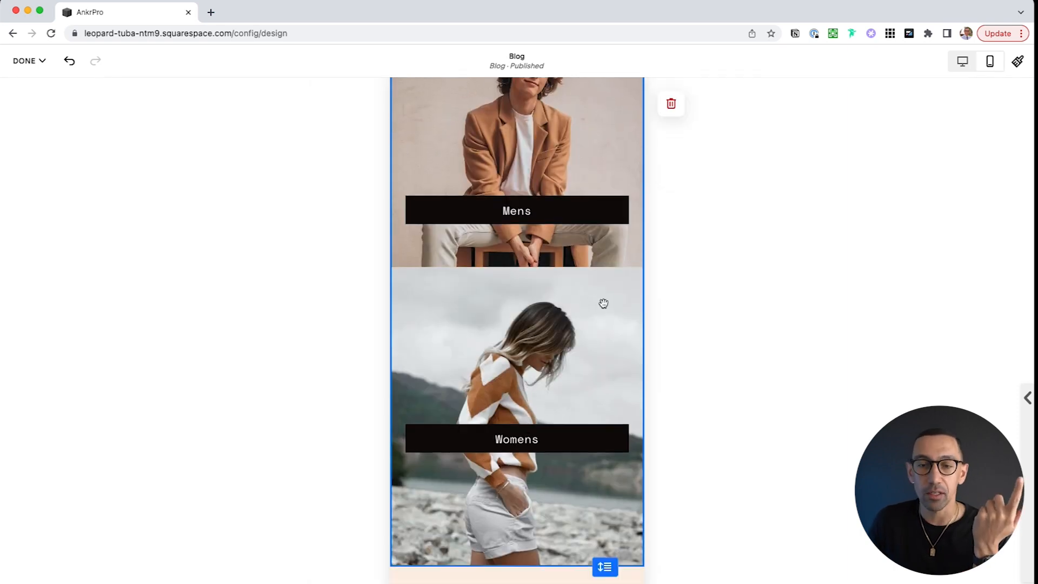
scroll(603, 303, up, 2)
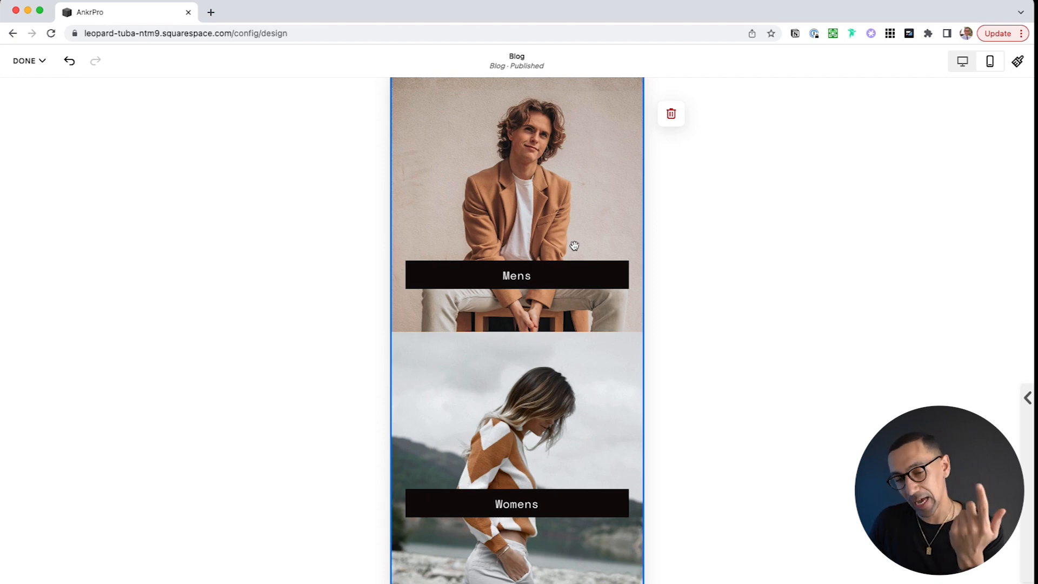
scroll(568, 296, up, 2)
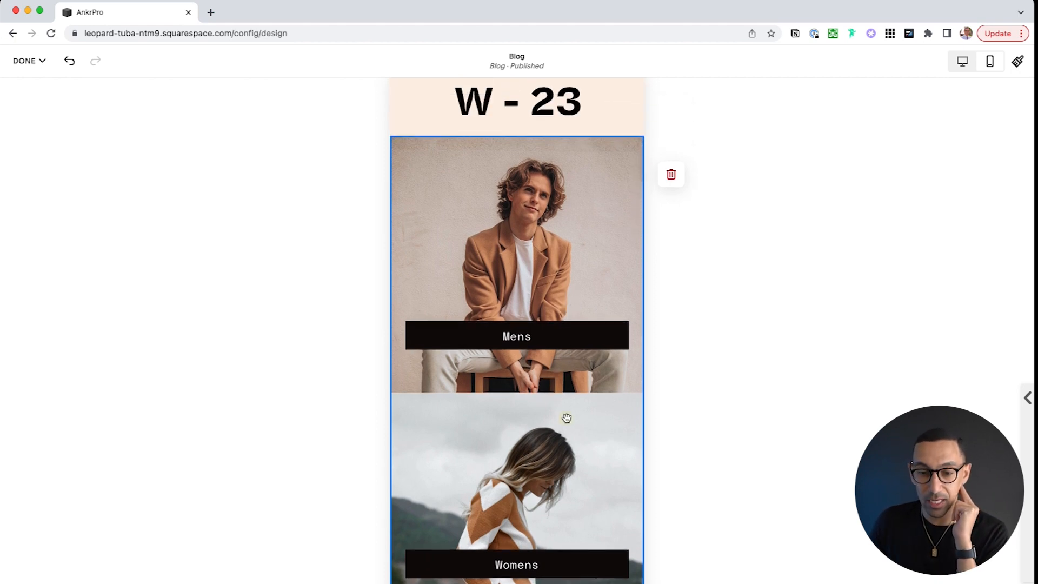
- Stretch the woman's image up over the man's image, and pull its top edge back to just below the Mens button
click(510, 432)
drag(515, 397, 532, 143)
scroll(570, 418, down, 2)
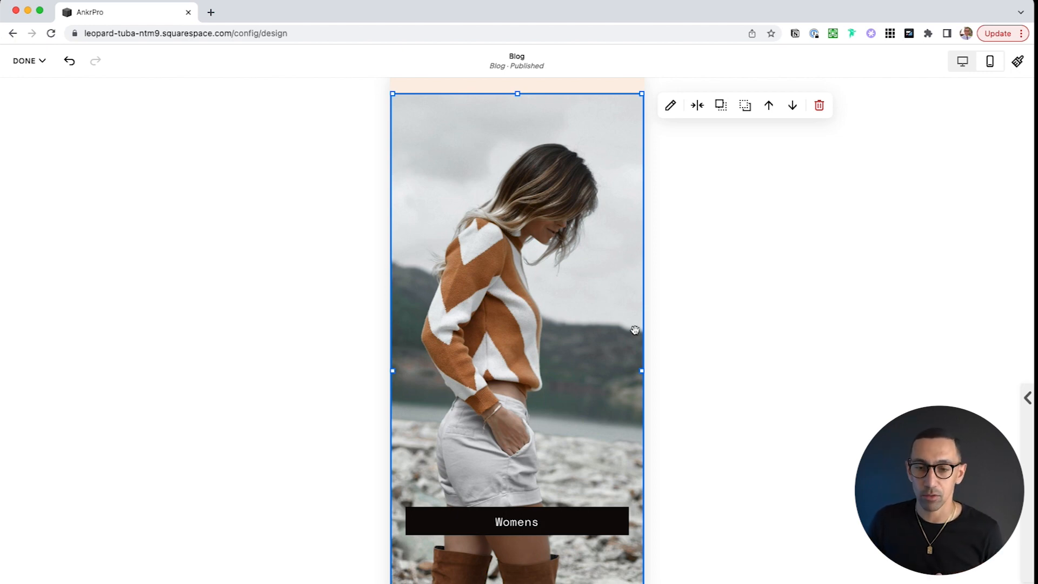
drag(516, 92, 517, 322)
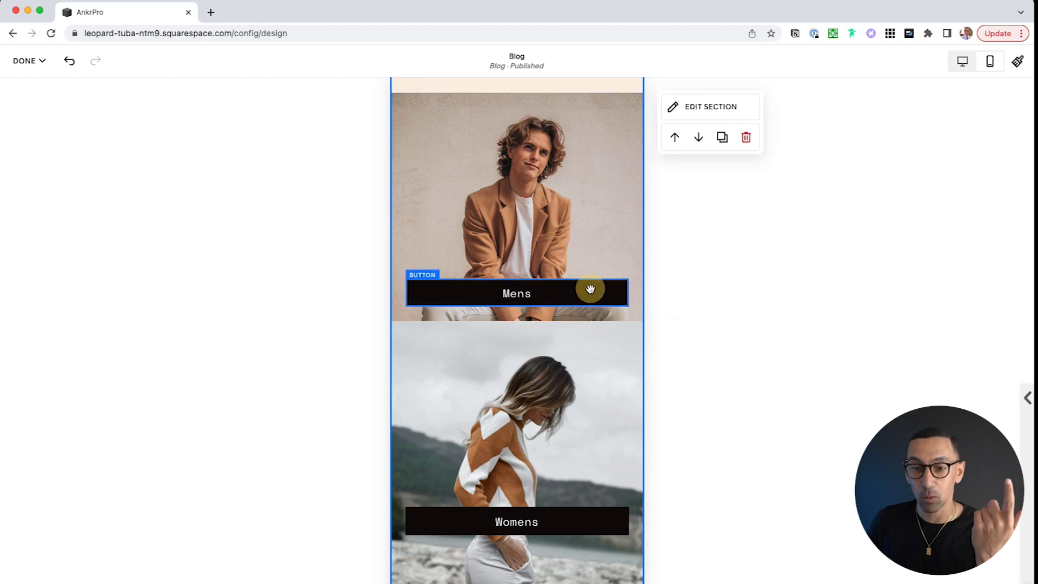
- Narrow the Mens button to about a third of its width and move it to the upper-left corner of the man's image
click(623, 292)
drag(627, 306, 456, 295)
click(435, 295)
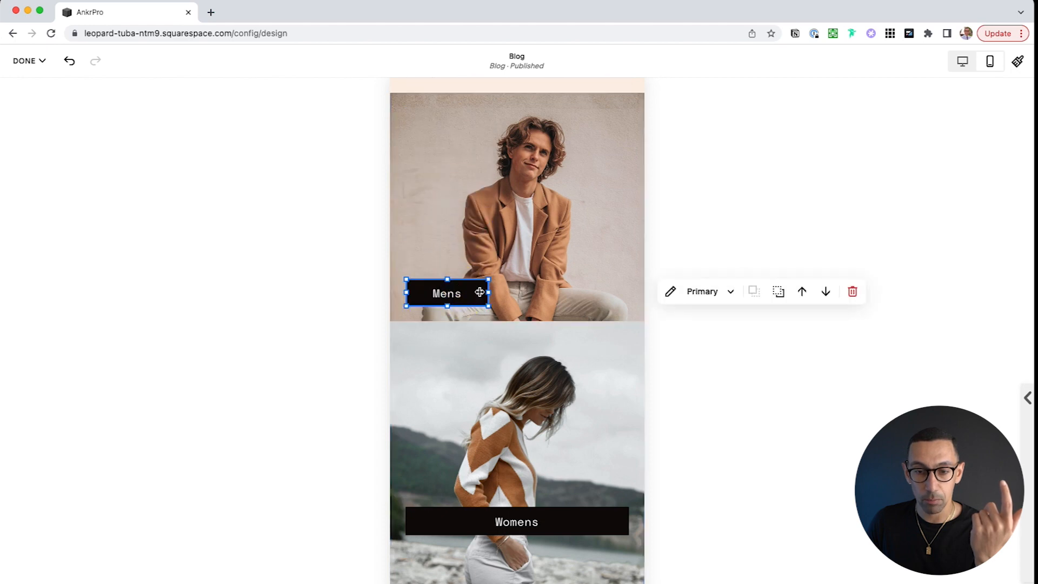
drag(481, 294, 476, 120)
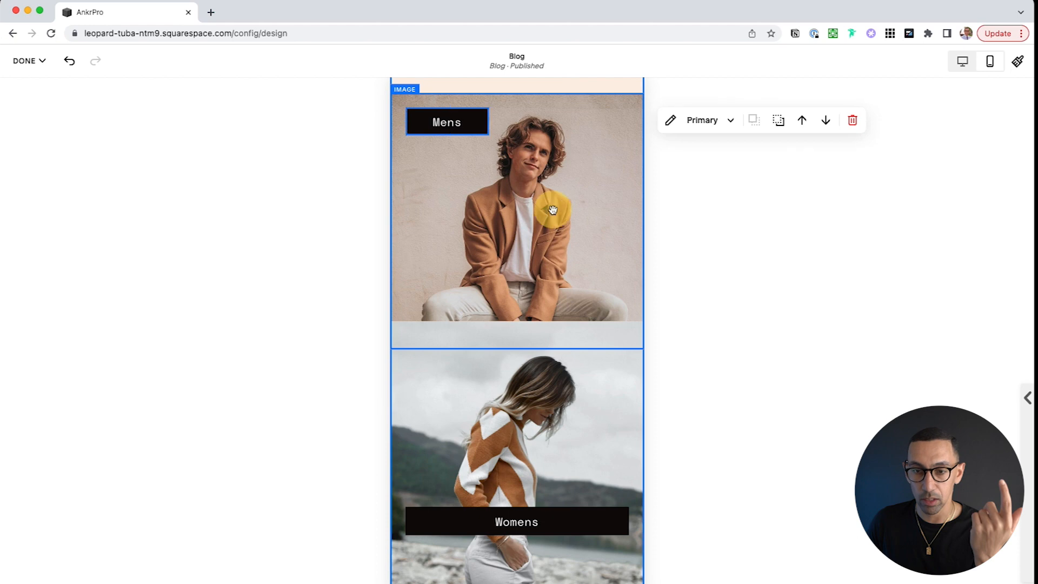
- Shrink the man's image to a small thumbnail as tall as the Mens button and place it just left of that button
click(627, 297)
drag(642, 347, 446, 136)
drag(431, 101, 542, 134)
click(481, 120)
- Select the woman's image and the Womens button together and move them up to directly beneath the W - 23 heading
click(538, 336)
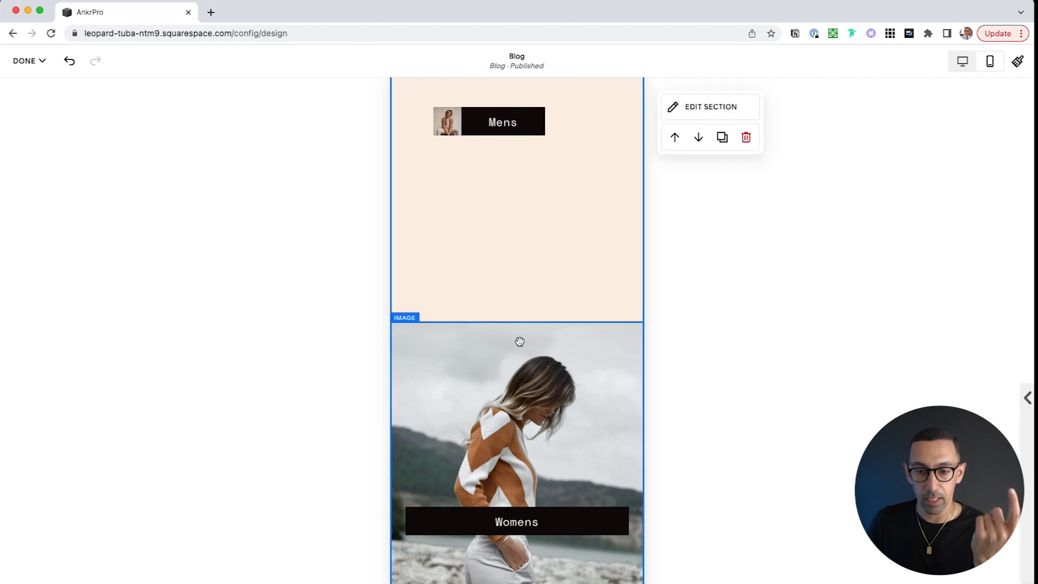
drag(449, 260, 586, 555)
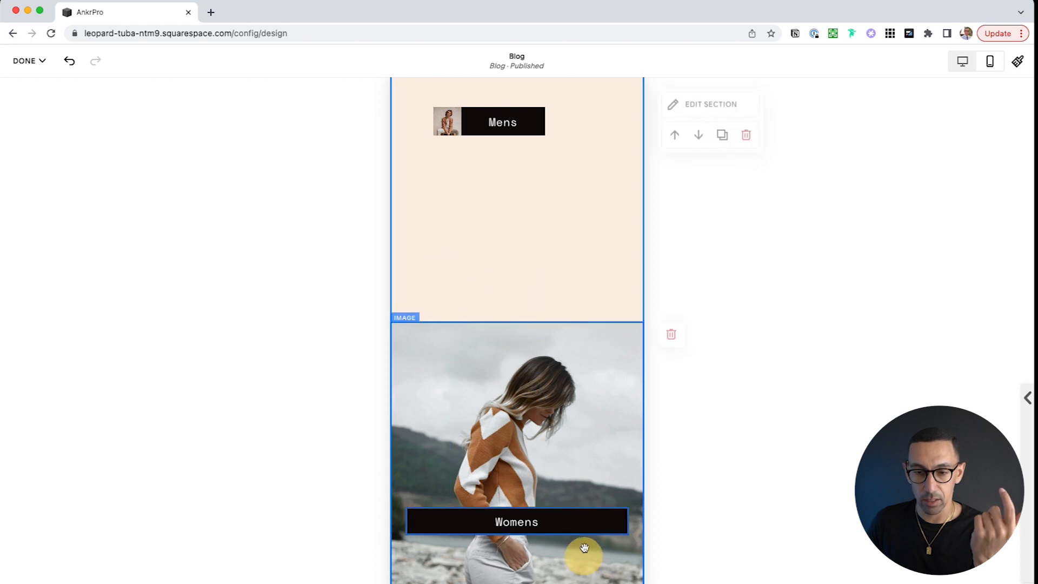
scroll(579, 363, up, 3)
drag(572, 400, 574, 292)
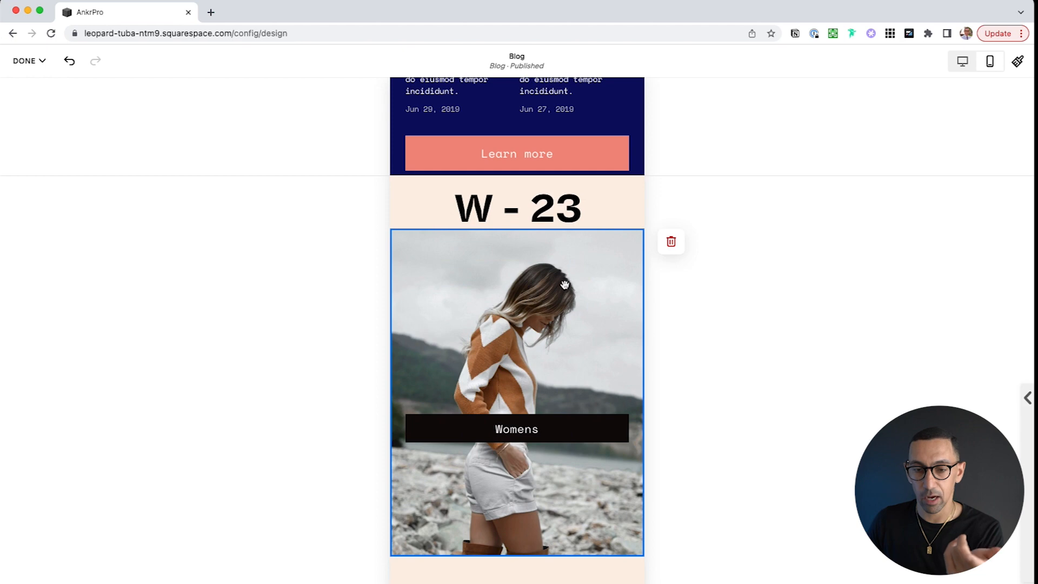
click(687, 419)
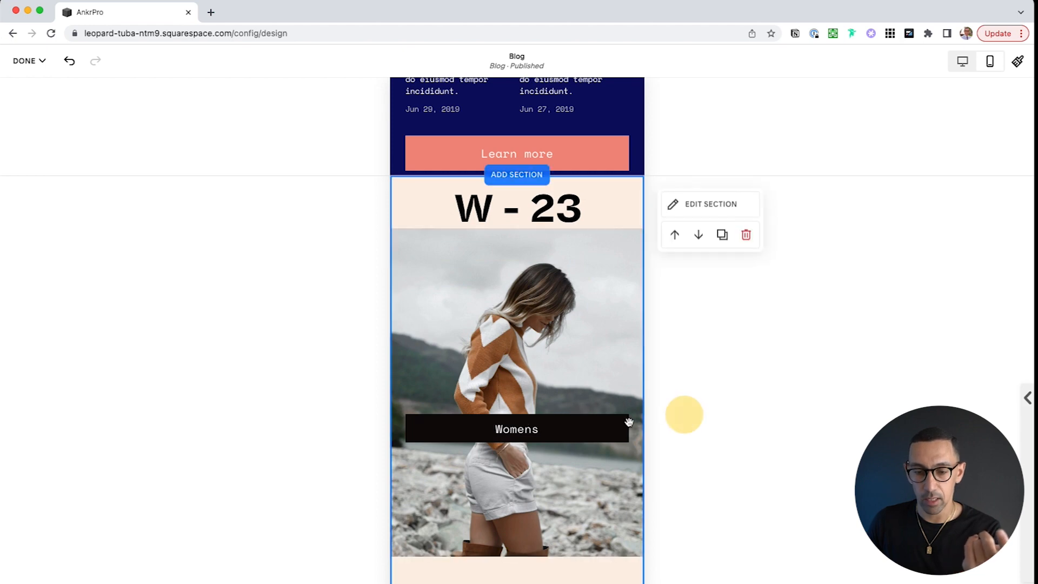
- Move the Womens button lower on the woman's image and move the W - 23 heading down into the image just above the button
drag(599, 424, 597, 483)
click(746, 408)
drag(568, 209, 571, 404)
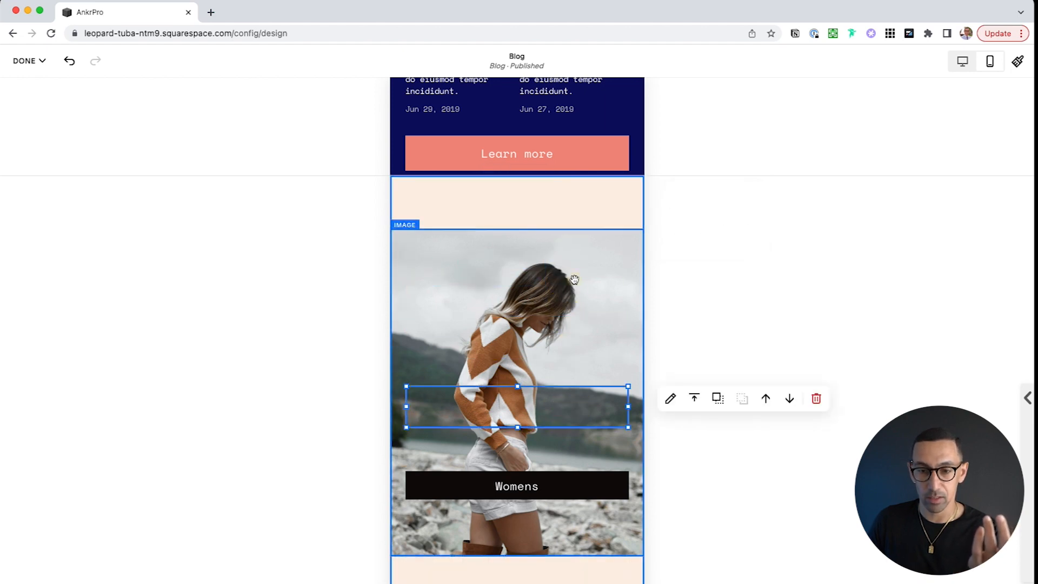
- Stretch the top edge of the woman's image up to near the top of the section
click(498, 232)
drag(506, 243, 522, 178)
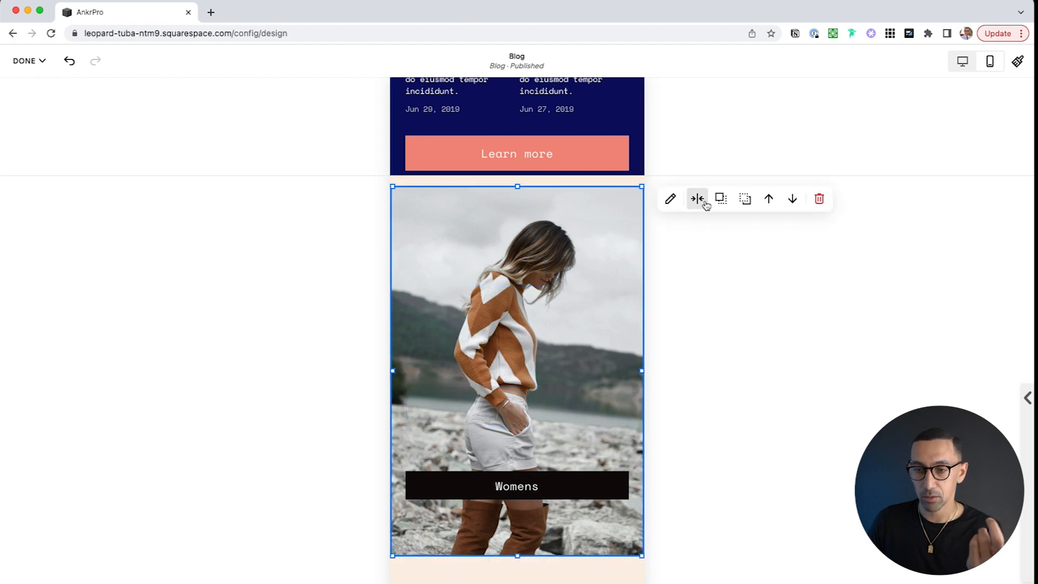
click(660, 173)
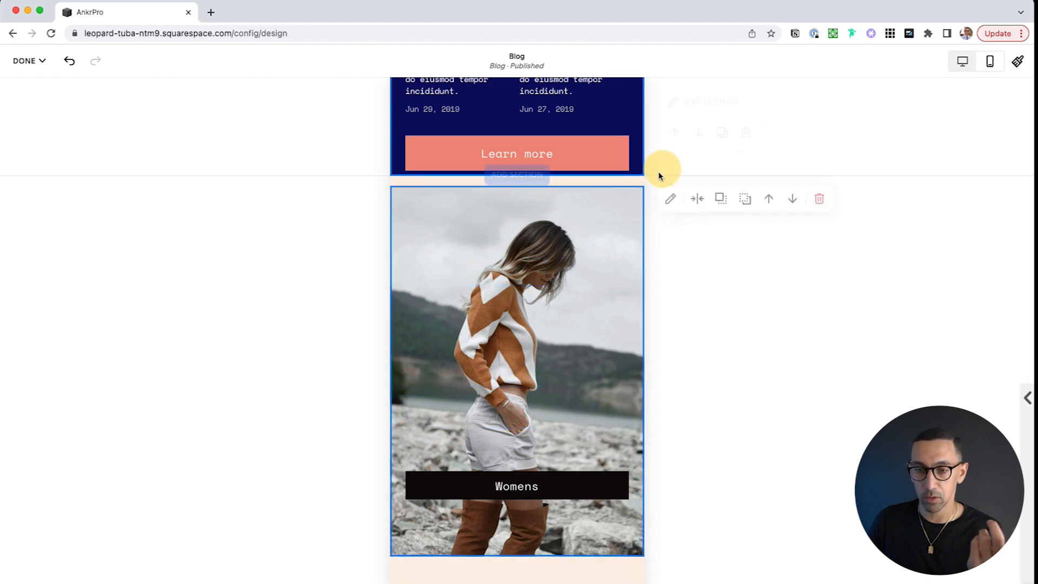
- Try middle vertical alignment in the section's format settings, and restore top alignment
click(686, 203)
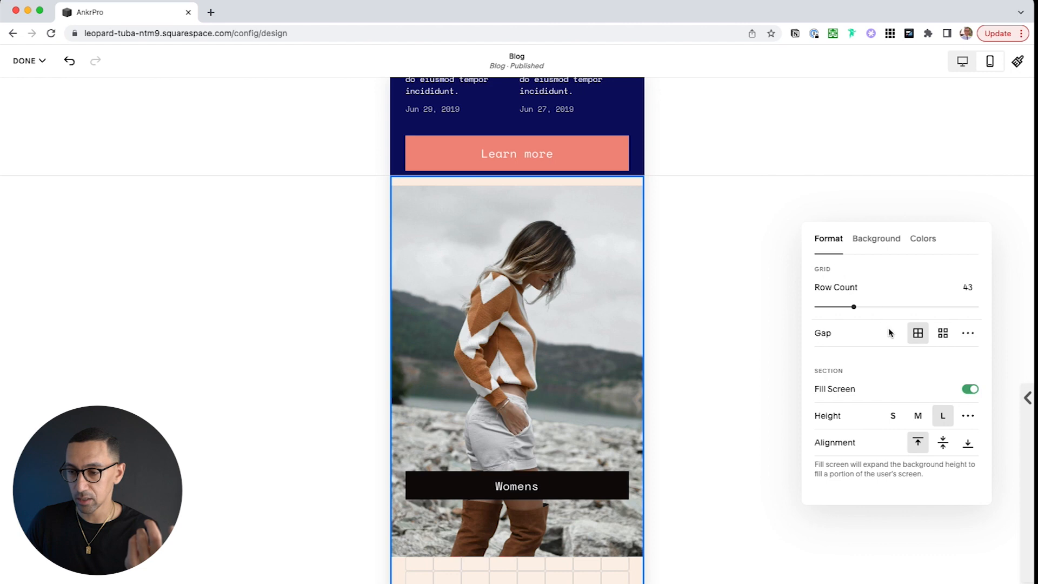
click(944, 445)
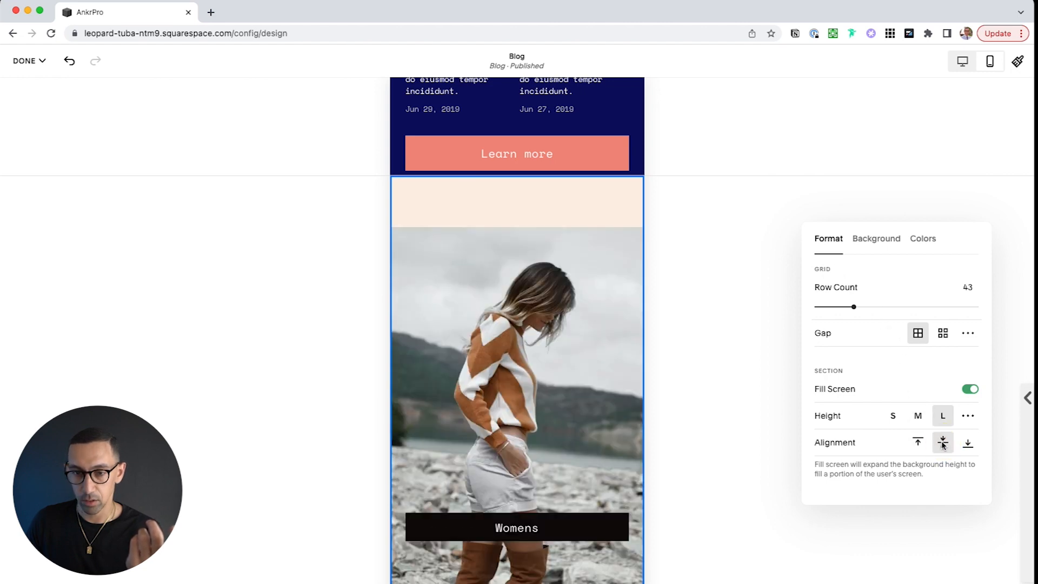
click(917, 442)
click(725, 162)
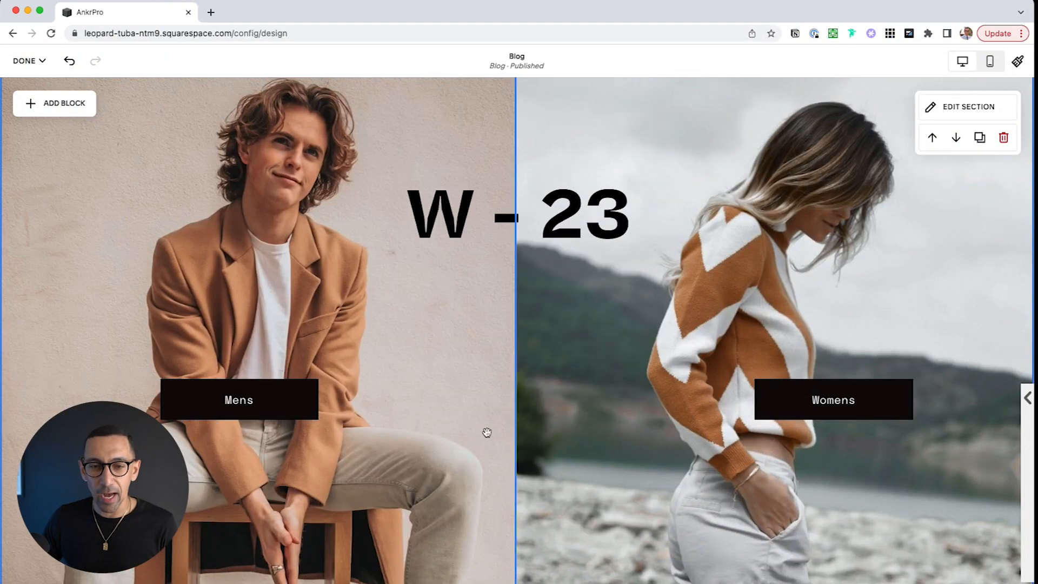
- Examine how the images around the NO NEED FOR SPACERS heading are positioned, selecting the lake image and the right-edge hut image
scroll(599, 417, down, 10)
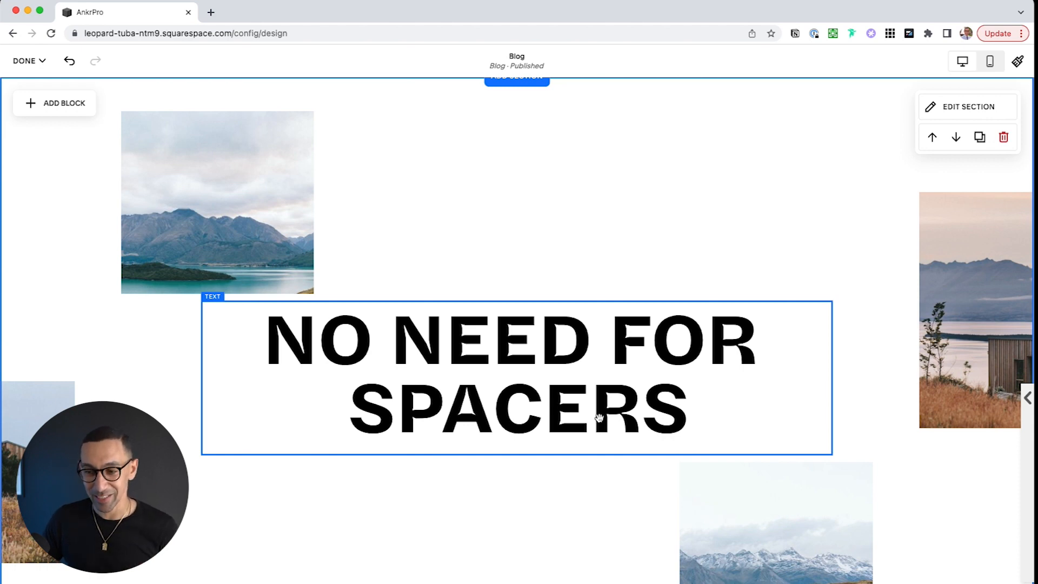
scroll(620, 362, down, 3)
scroll(621, 362, up, 1)
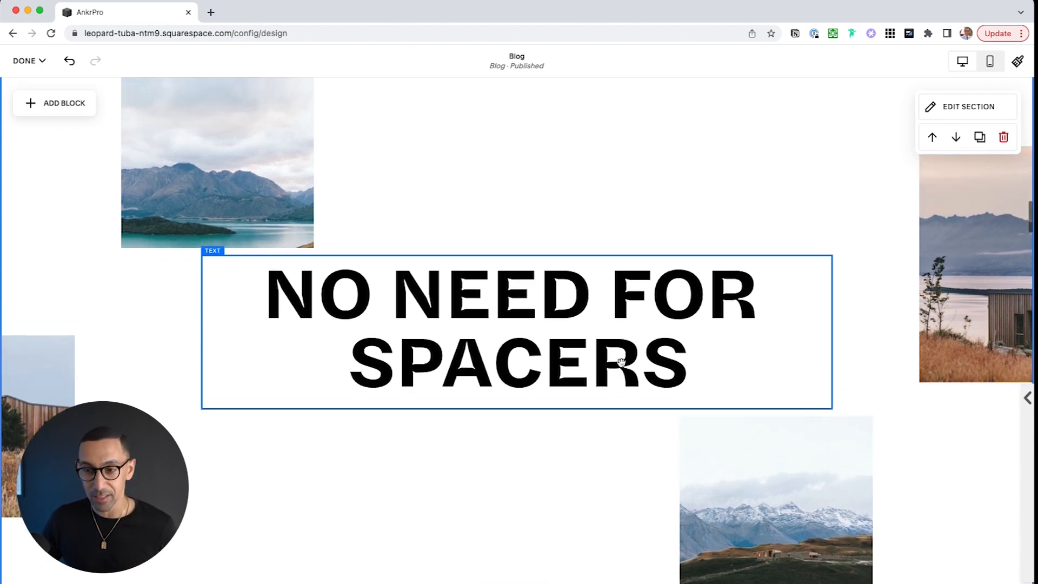
scroll(620, 362, up, 1)
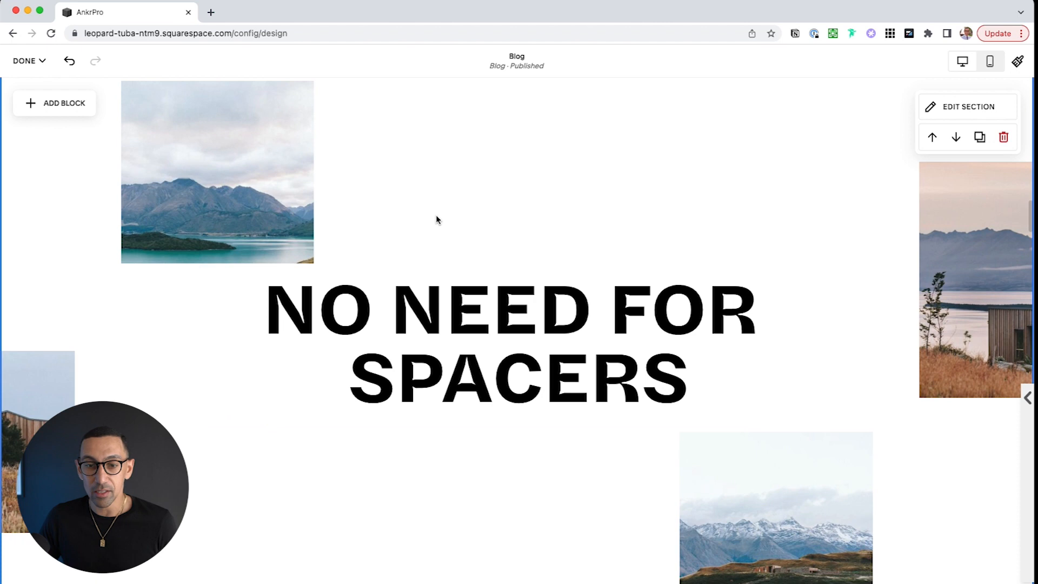
click(280, 183)
scroll(280, 184, up, 2)
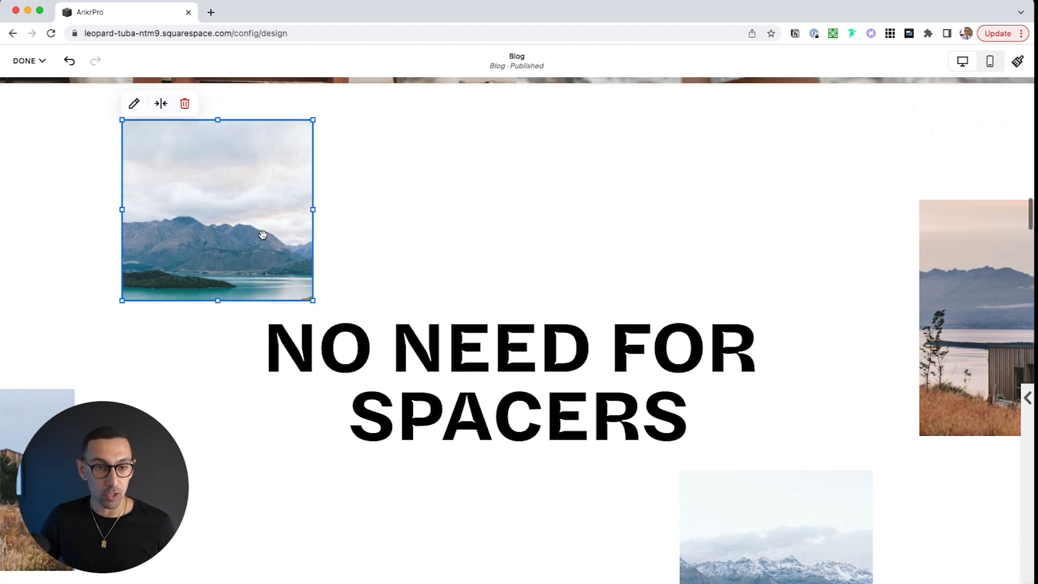
click(929, 255)
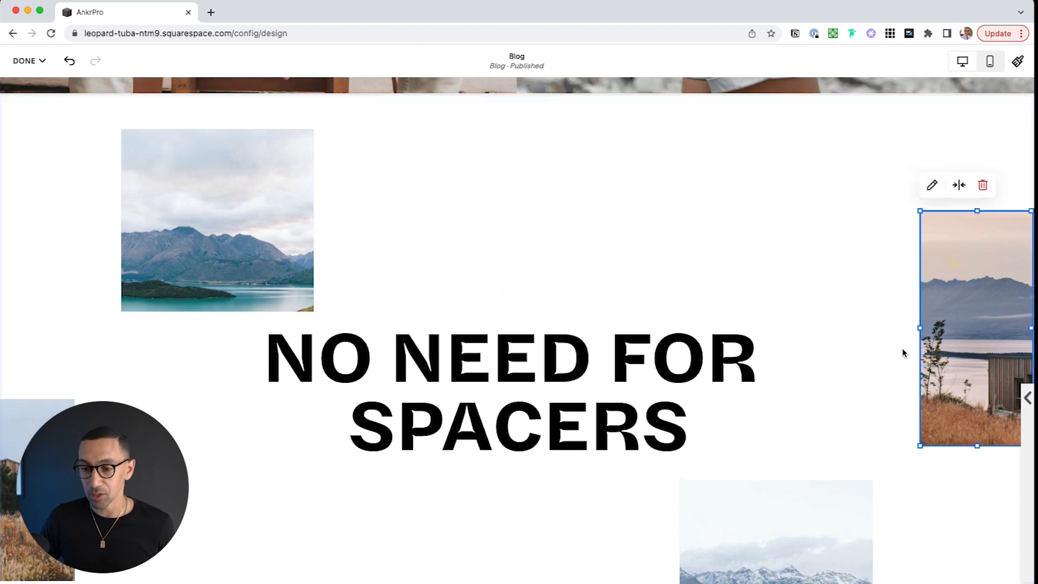
scroll(897, 359, down, 4)
scroll(789, 252, up, 2)
mouse_move(952, 224)
mouse_down()
mouse_move(838, 225)
mouse_move(953, 226)
mouse_up()
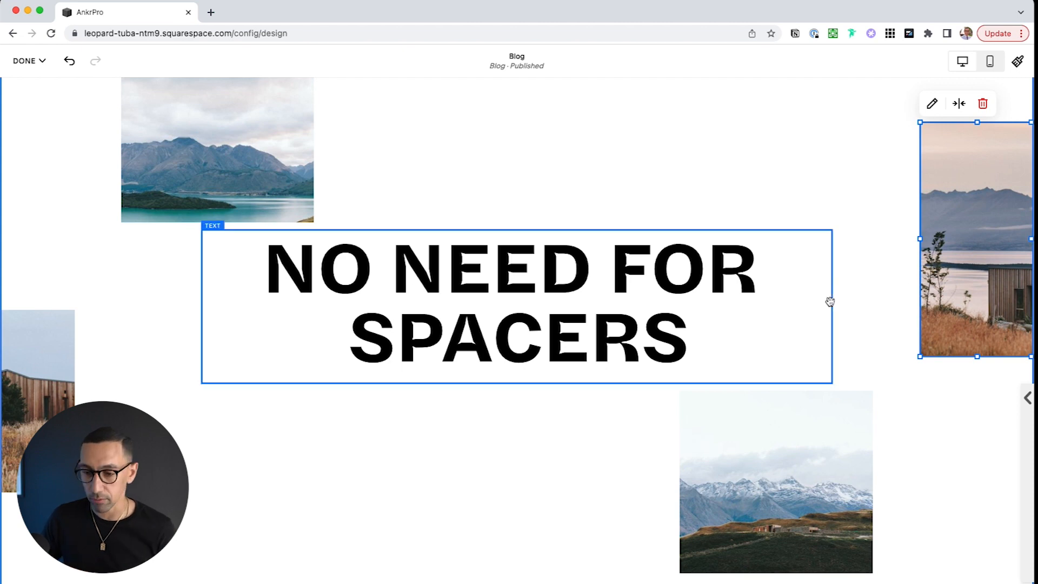
click(526, 186)
- Add an image block to the spacers section and place it above the right half of the heading
scroll(298, 185, up, 3)
click(46, 165)
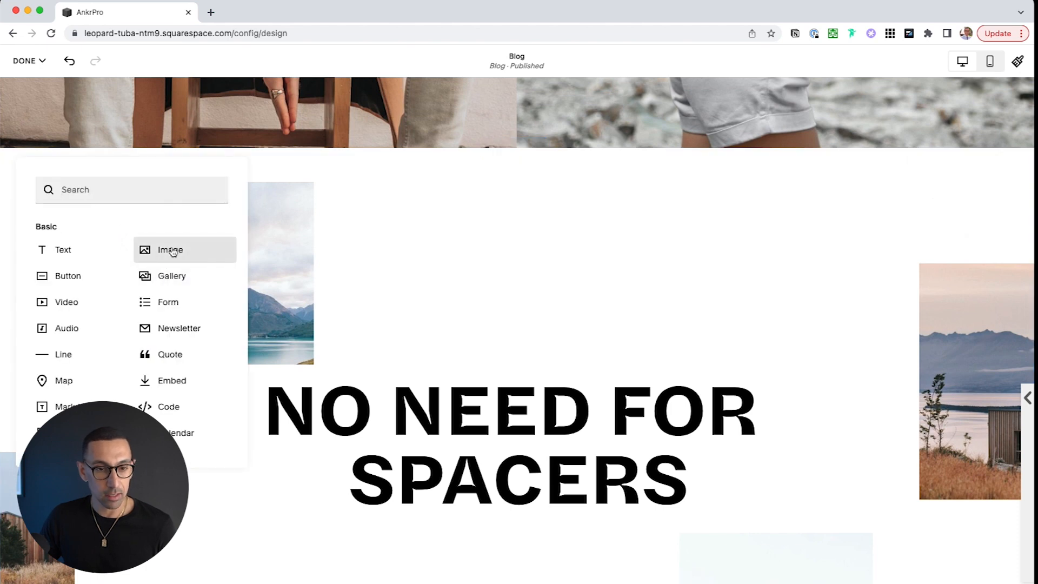
click(171, 252)
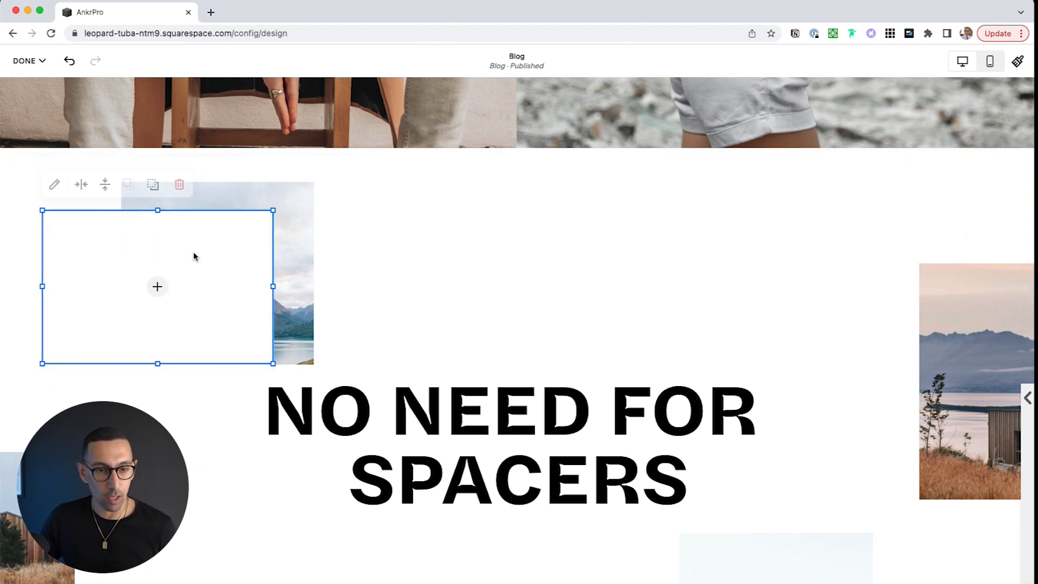
drag(193, 257, 749, 216)
- Resize the empty image block into a tall rectangle overlapping the words FOR and SPACERS, and send it behind the heading
drag(830, 258, 757, 258)
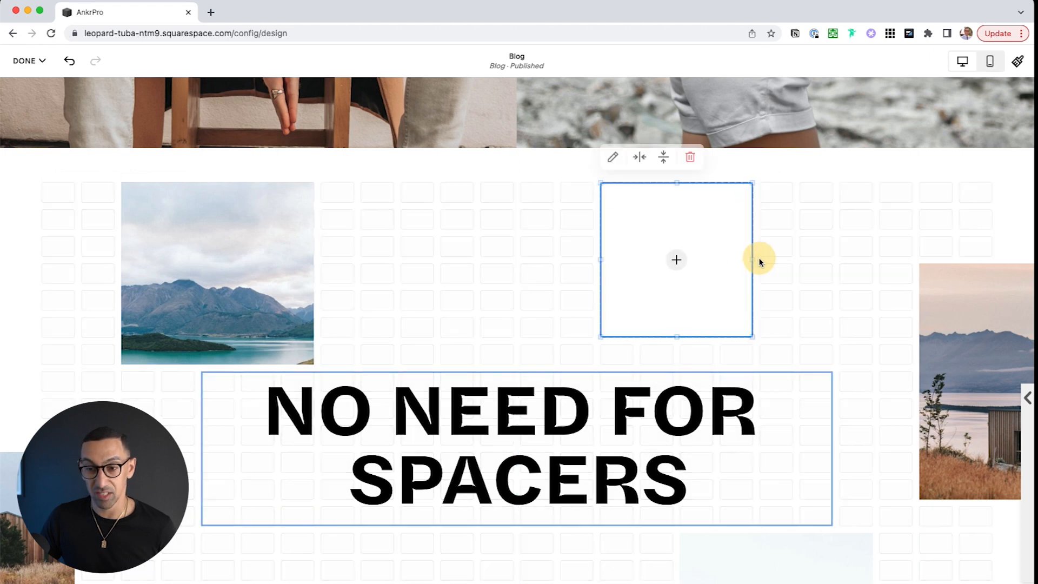
drag(751, 336, 870, 497)
click(710, 157)
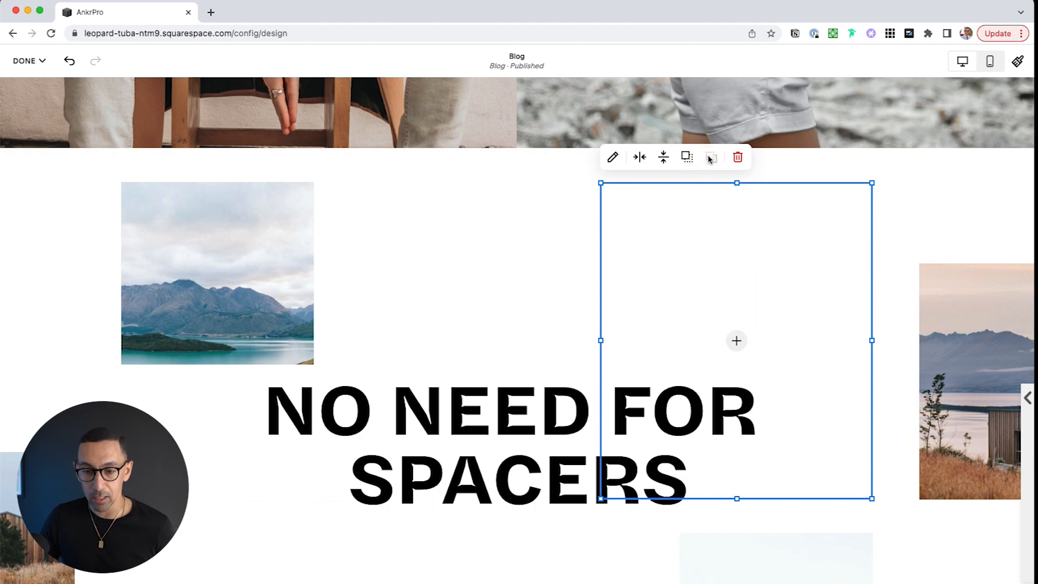
- Fill the empty image block with the free stock photo of the red cabin on a rock
click(736, 340)
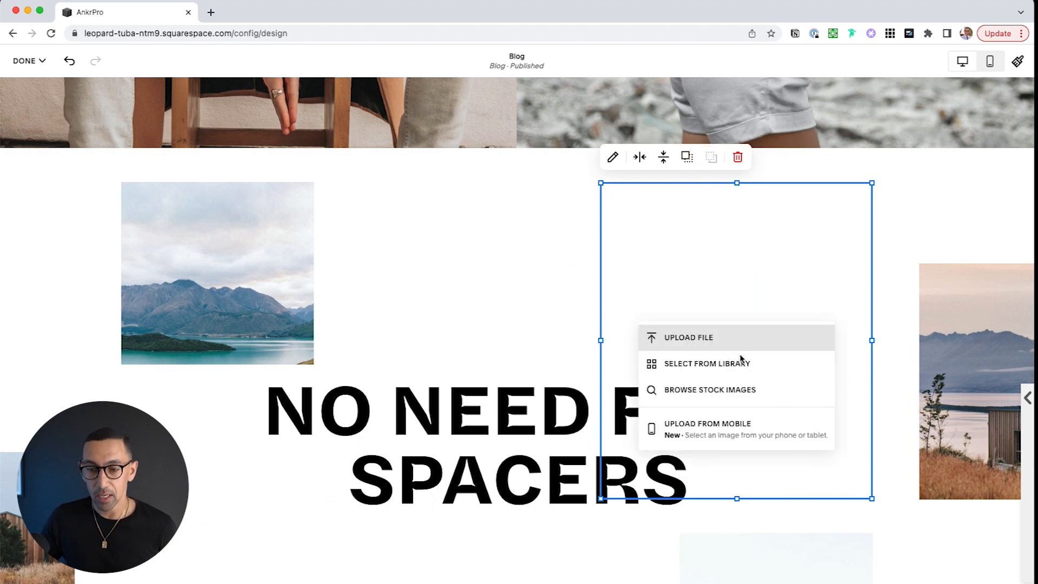
click(733, 365)
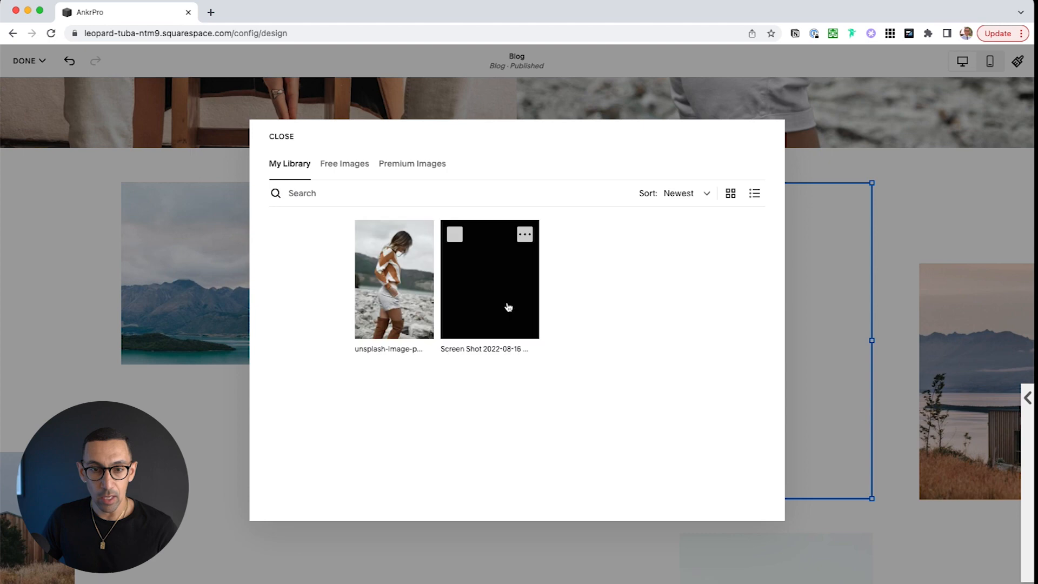
click(351, 169)
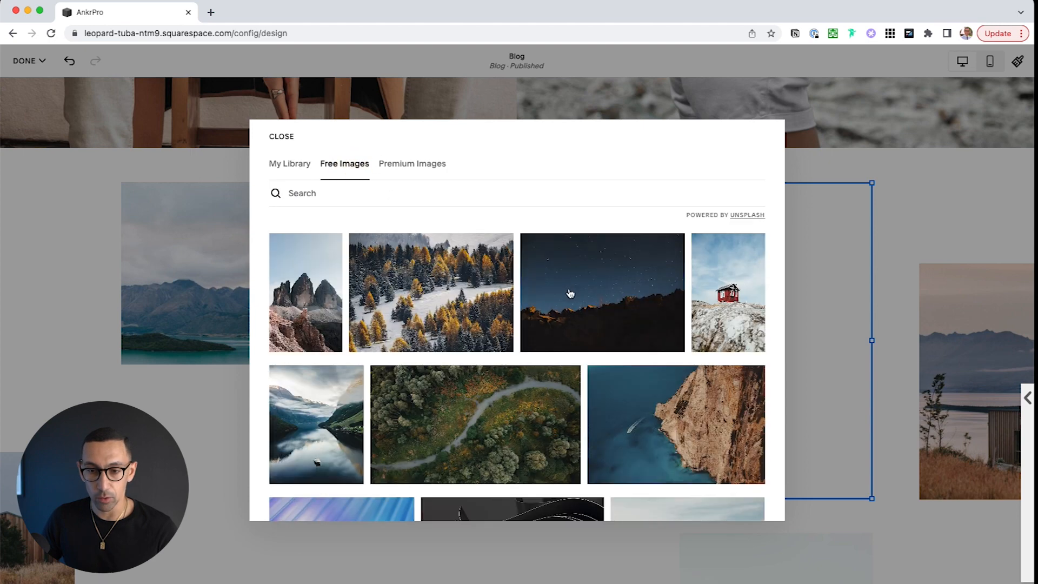
click(734, 311)
click(665, 402)
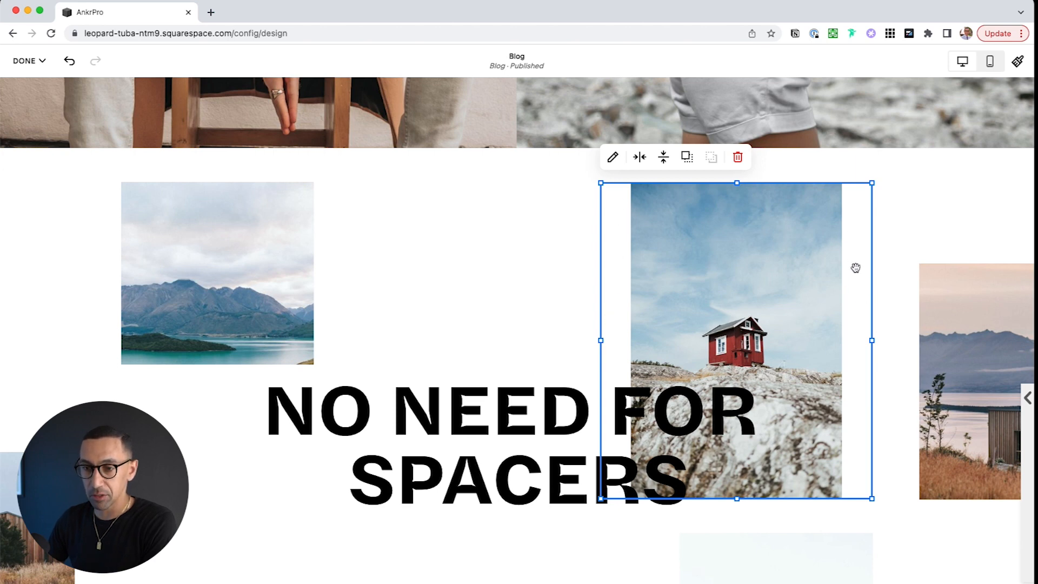
- Try the Shape display on the red cabin image and set its design to Fill
click(614, 160)
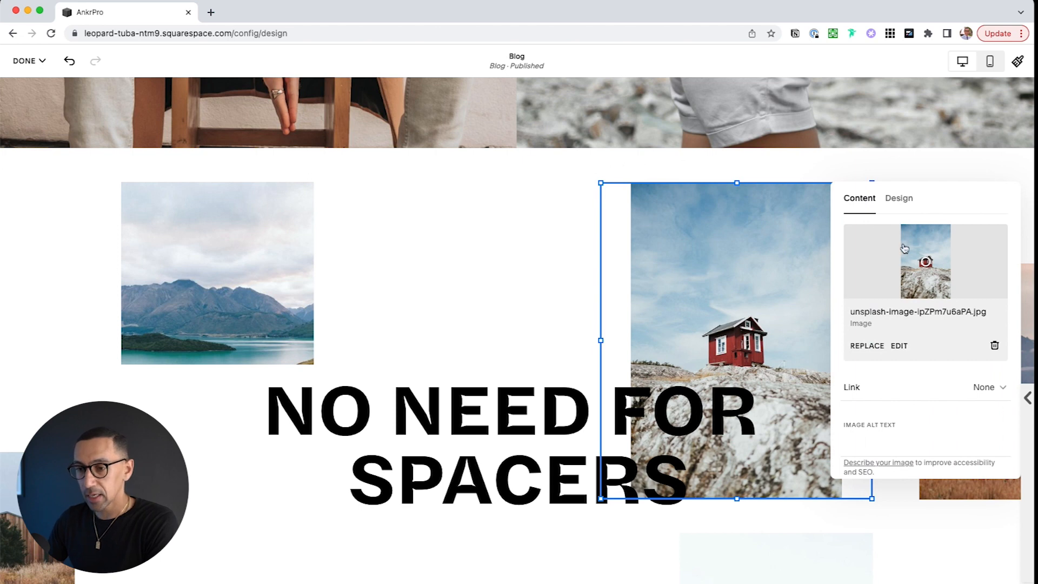
click(901, 199)
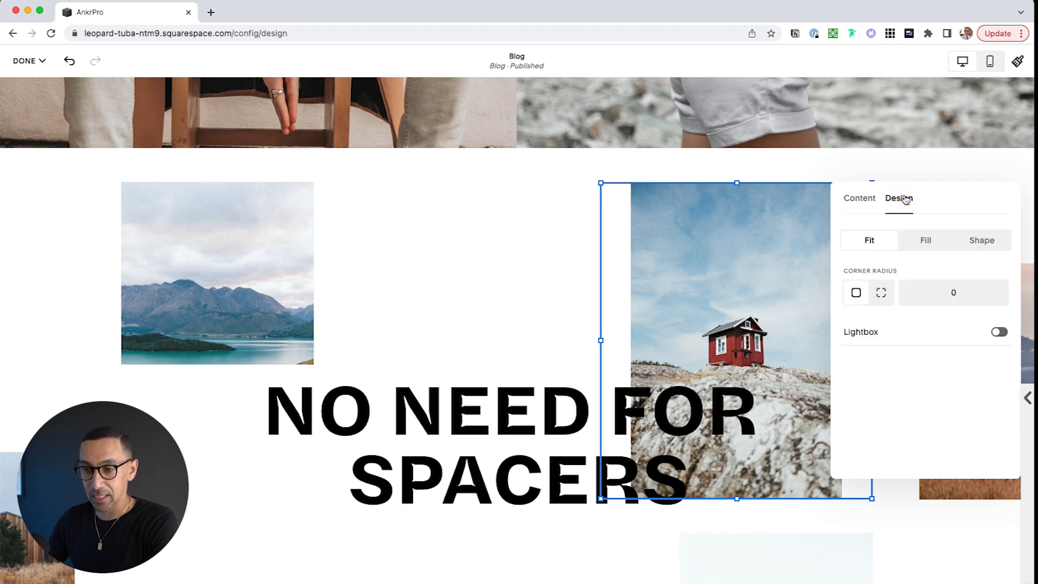
click(928, 241)
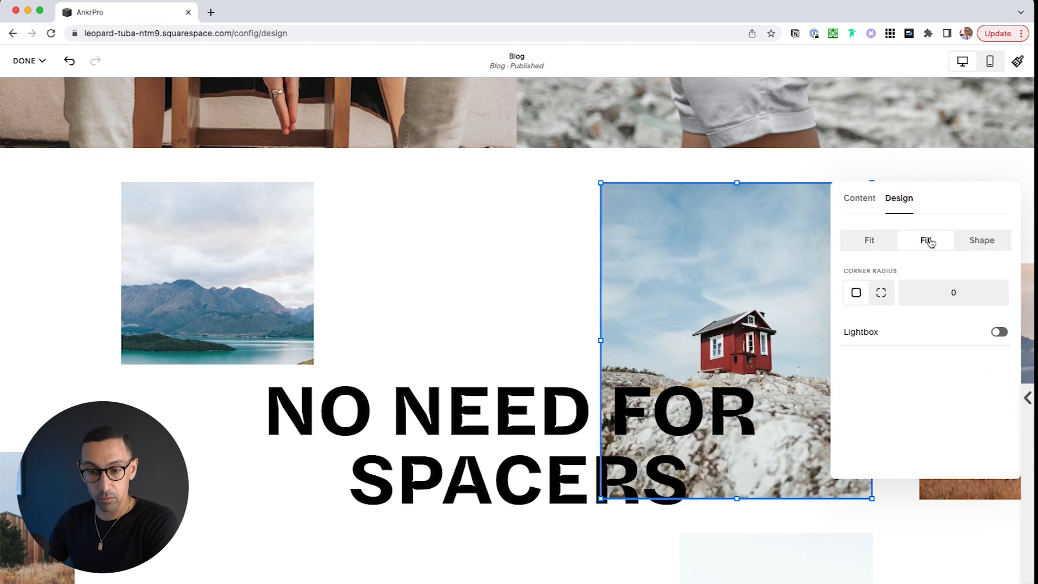
click(981, 243)
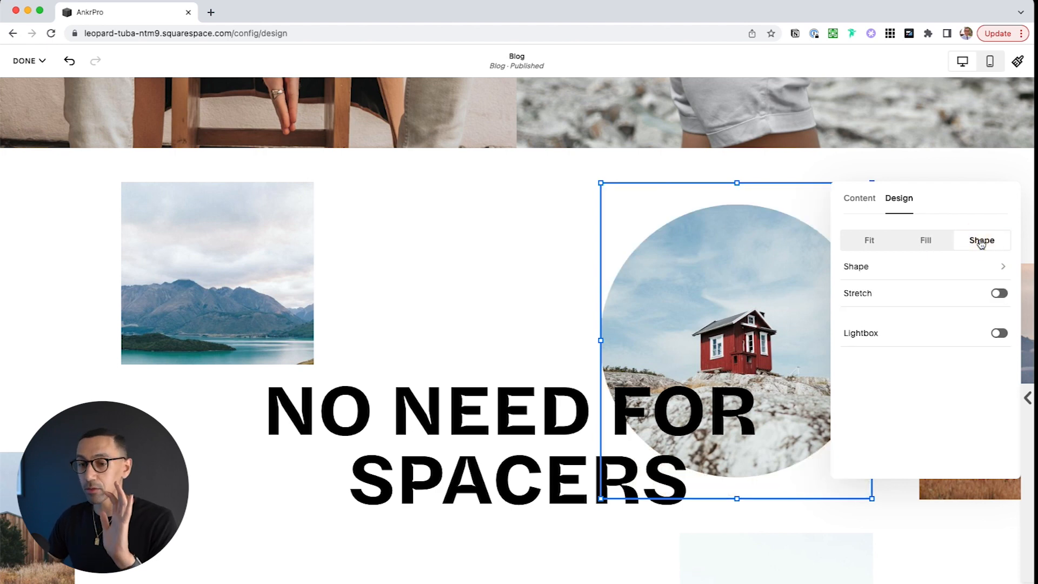
click(928, 241)
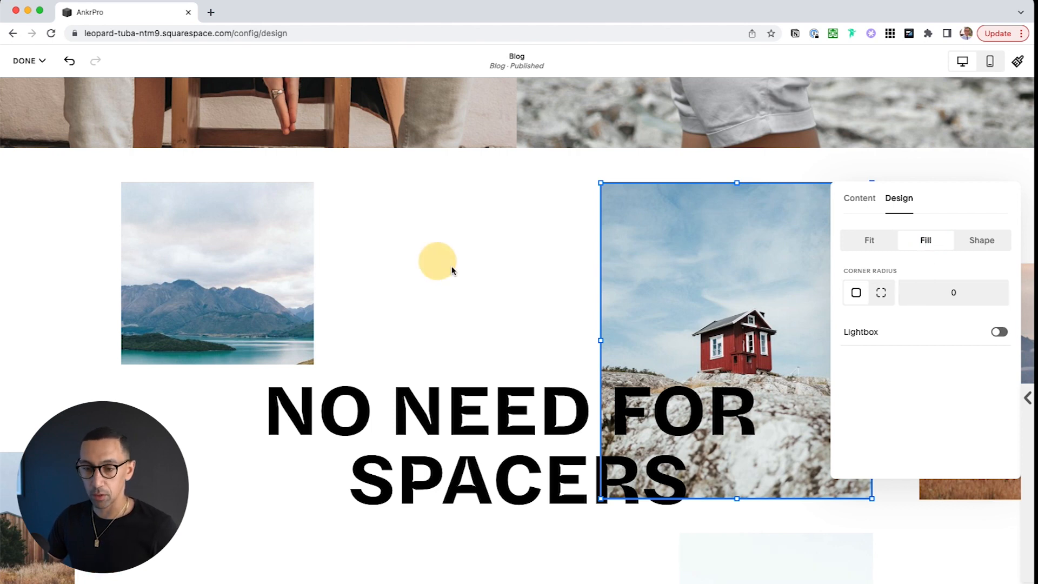
click(436, 264)
- Examine the cabin image's layering in the spacers section and the black oval behind the RECENT POSTS text
scroll(476, 281, down, 2)
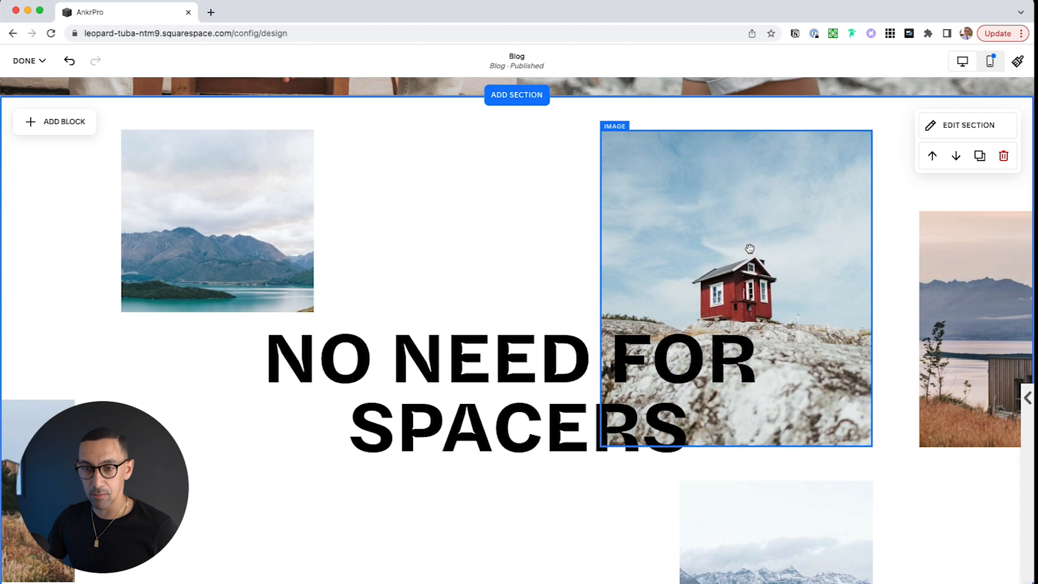
click(749, 249)
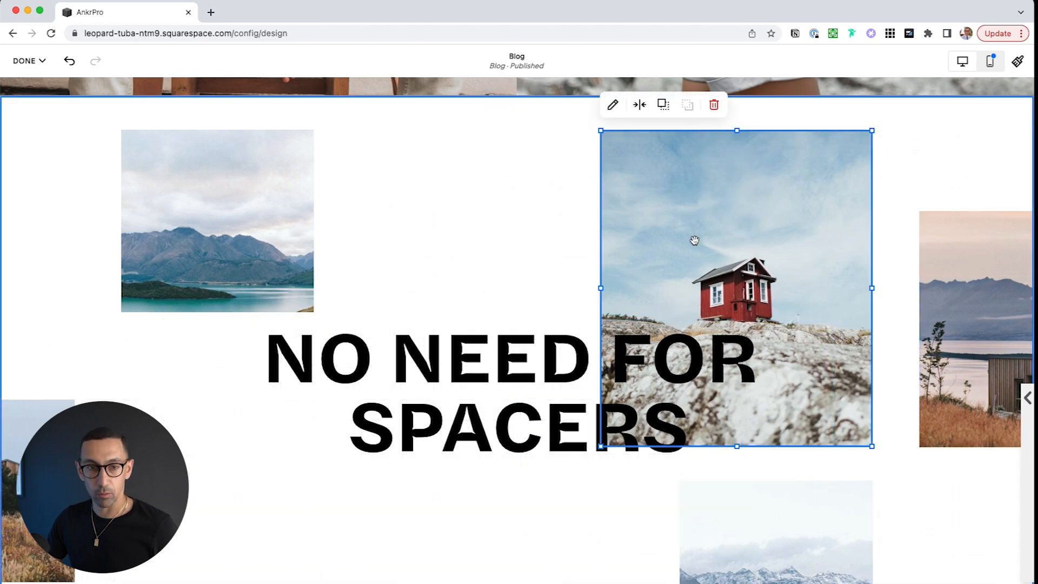
scroll(694, 240, down, 5)
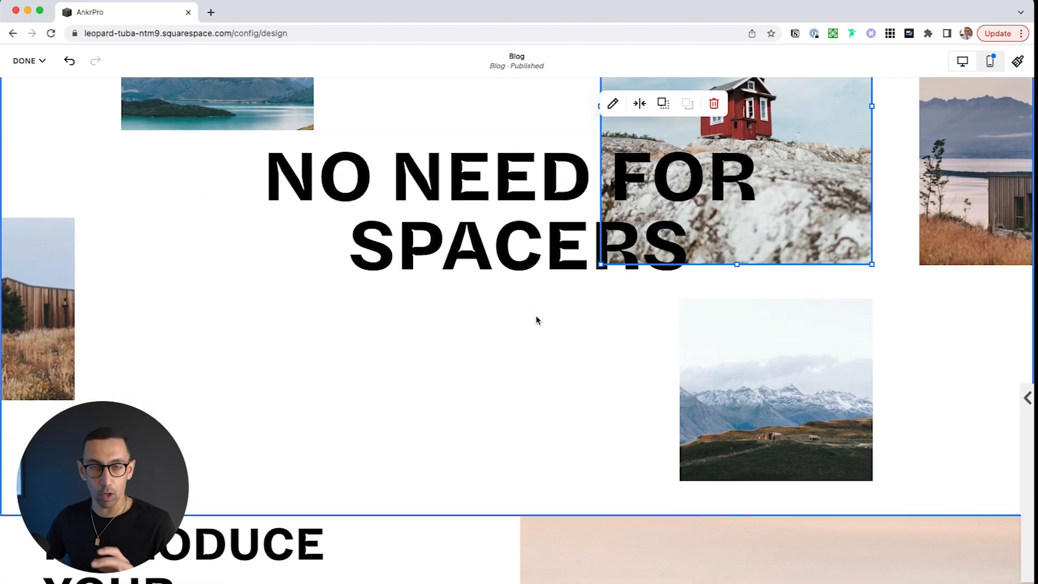
scroll(543, 323, up, 8)
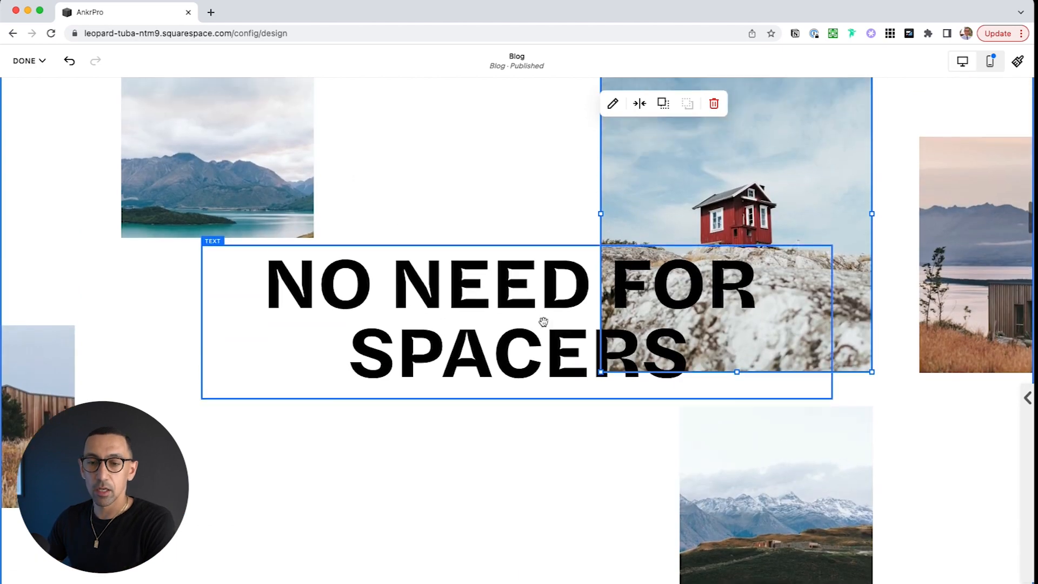
scroll(543, 320, down, 6)
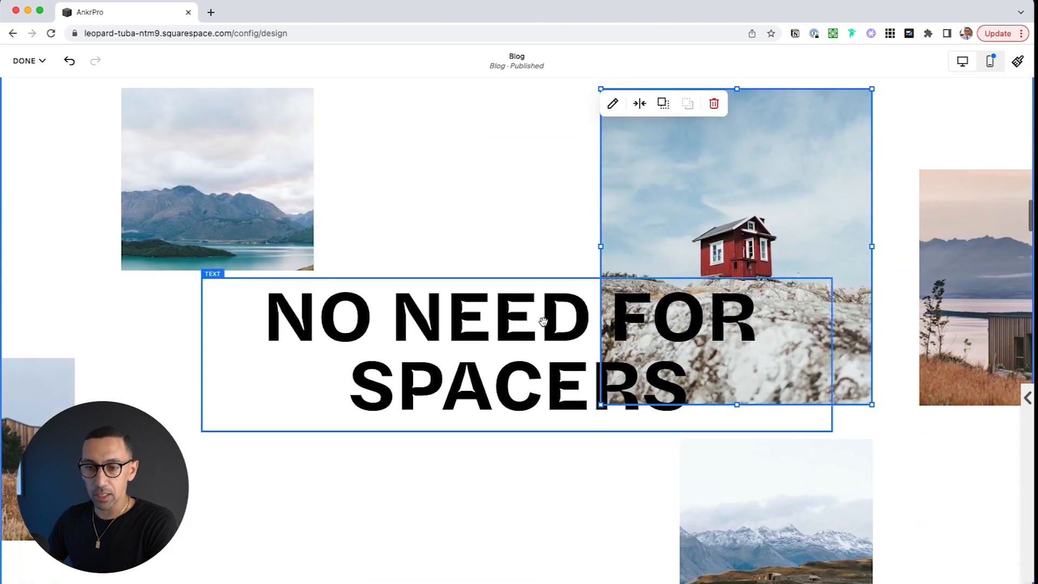
scroll(532, 227, up, 1)
scroll(531, 210, up, 20)
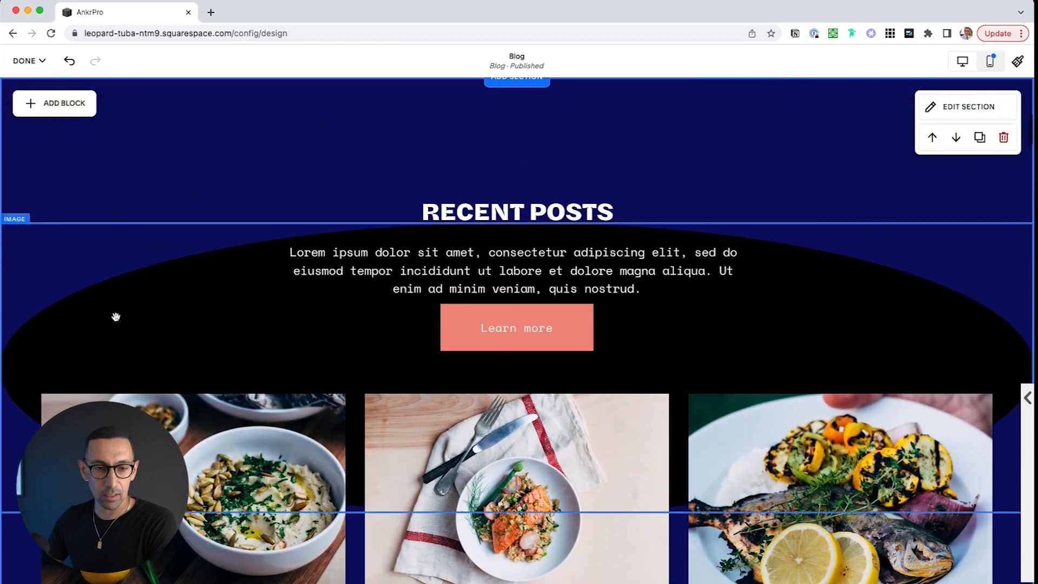
click(144, 311)
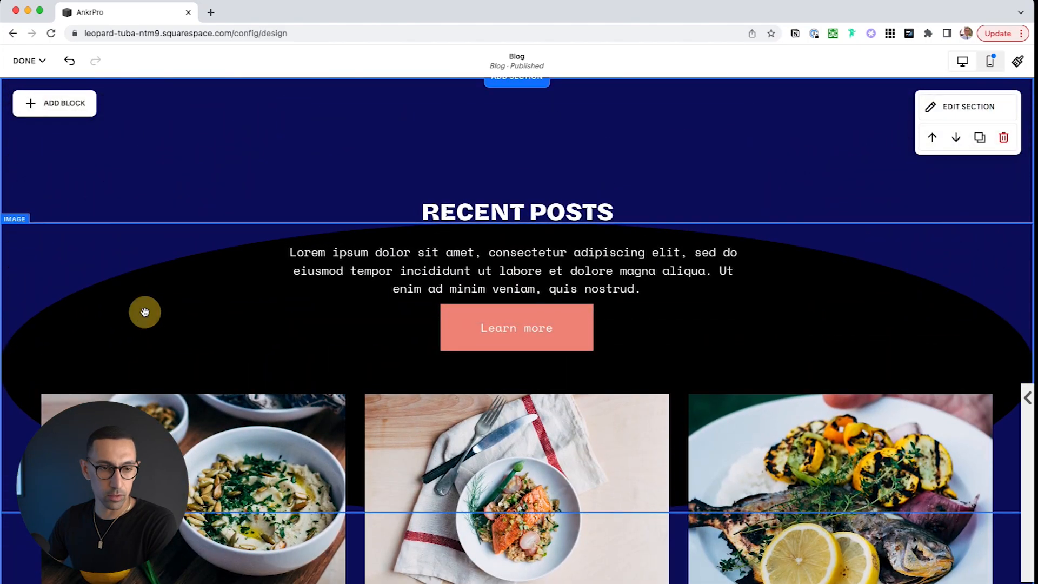
click(241, 178)
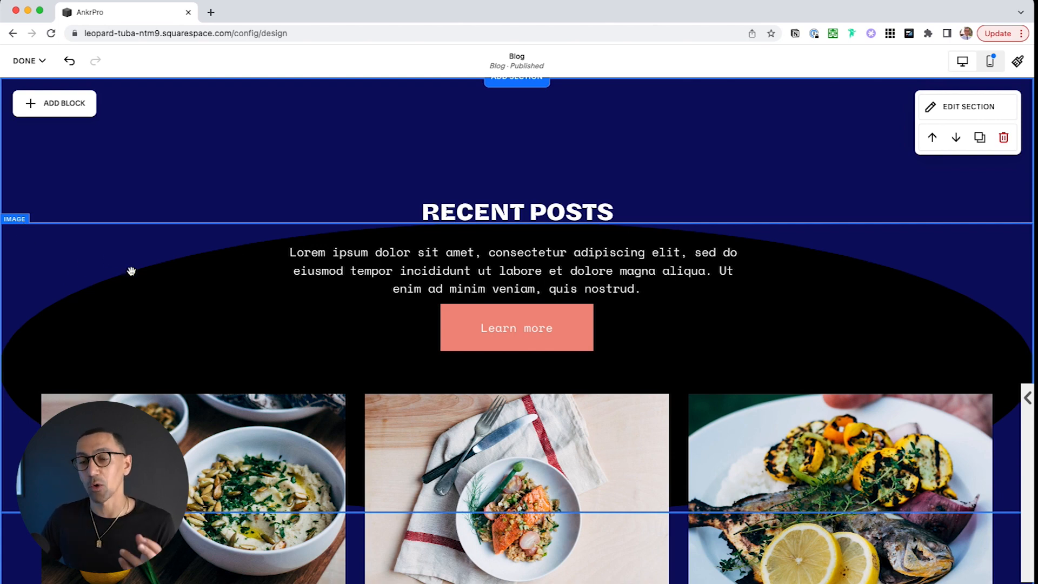
scroll(131, 272, down, 7)
scroll(131, 272, down, 10)
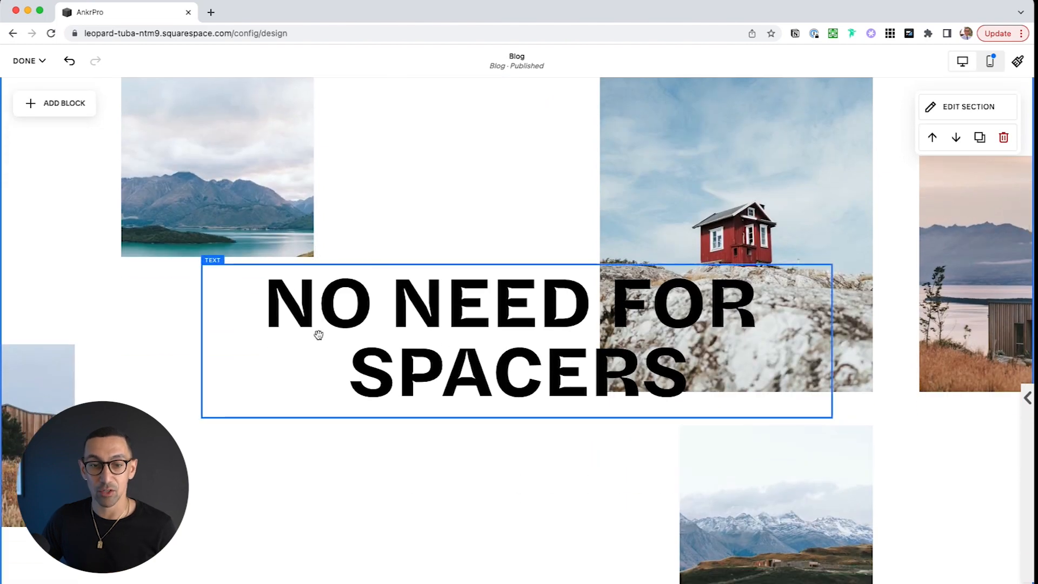
scroll(319, 333, down, 2)
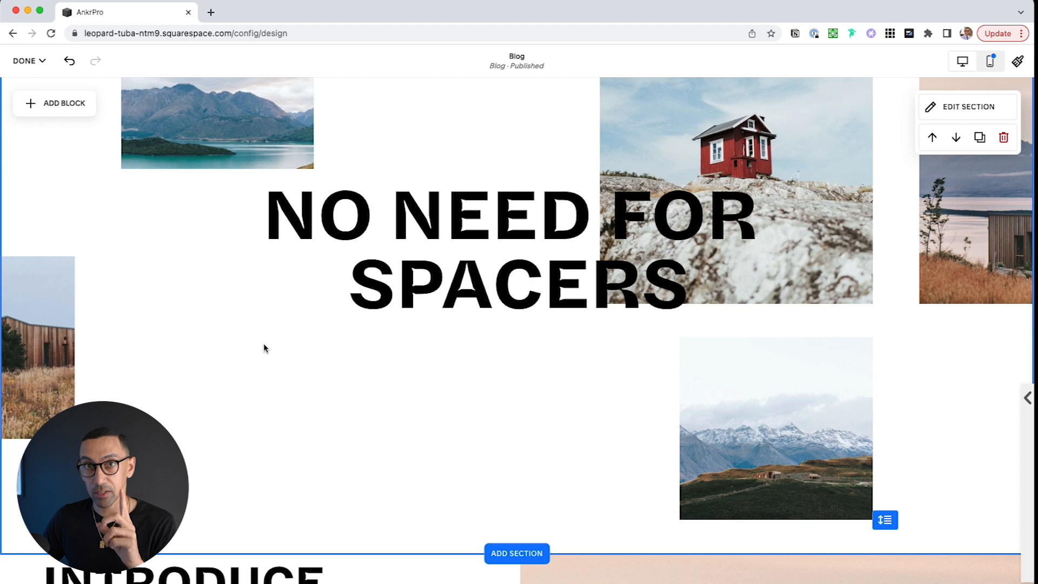
- Add another image block to the spacers section and fill it with the black Screen Shot 2022-08-16 image from the library
click(50, 107)
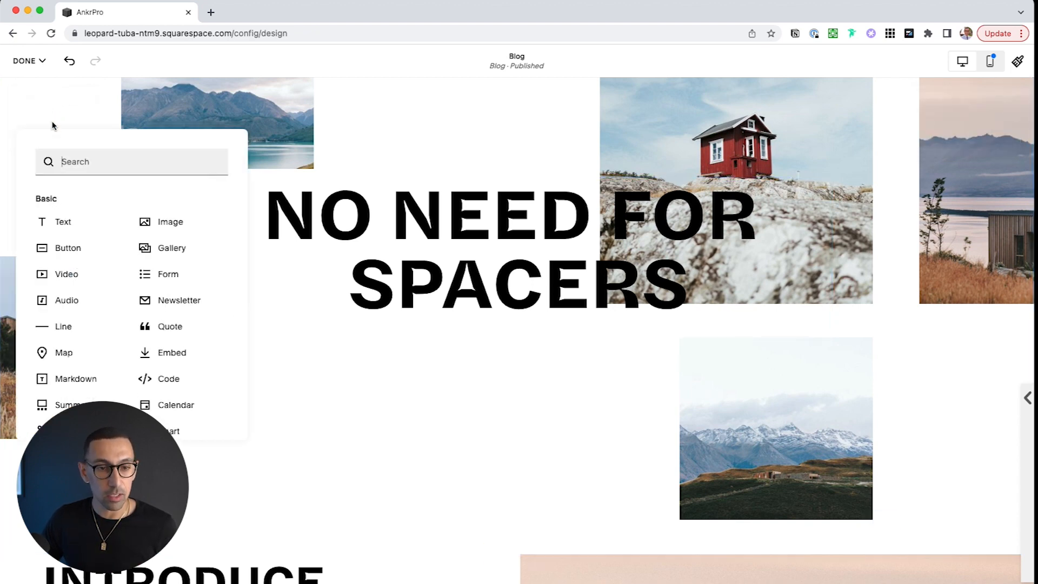
click(162, 221)
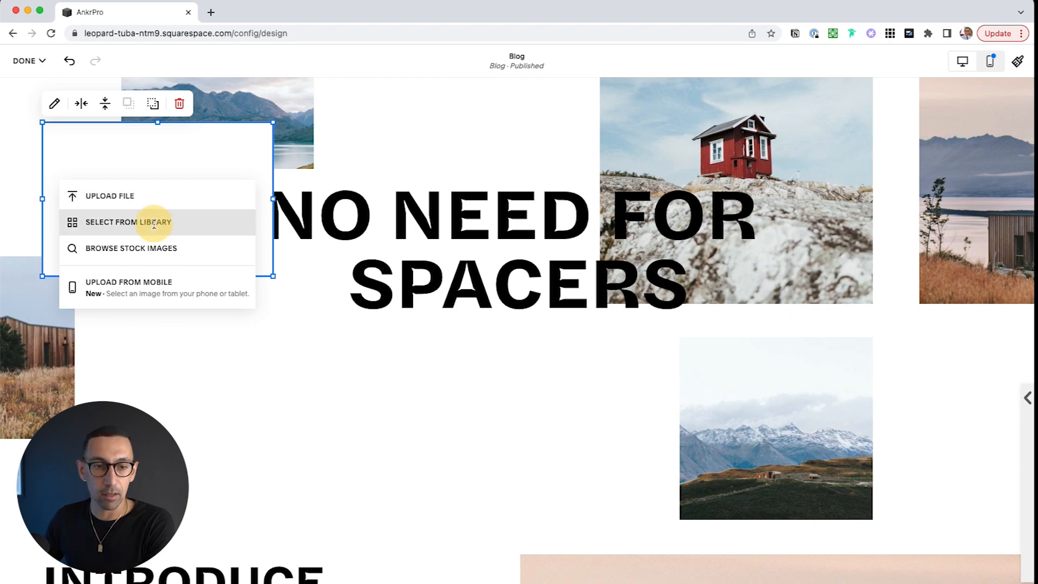
click(157, 222)
click(565, 285)
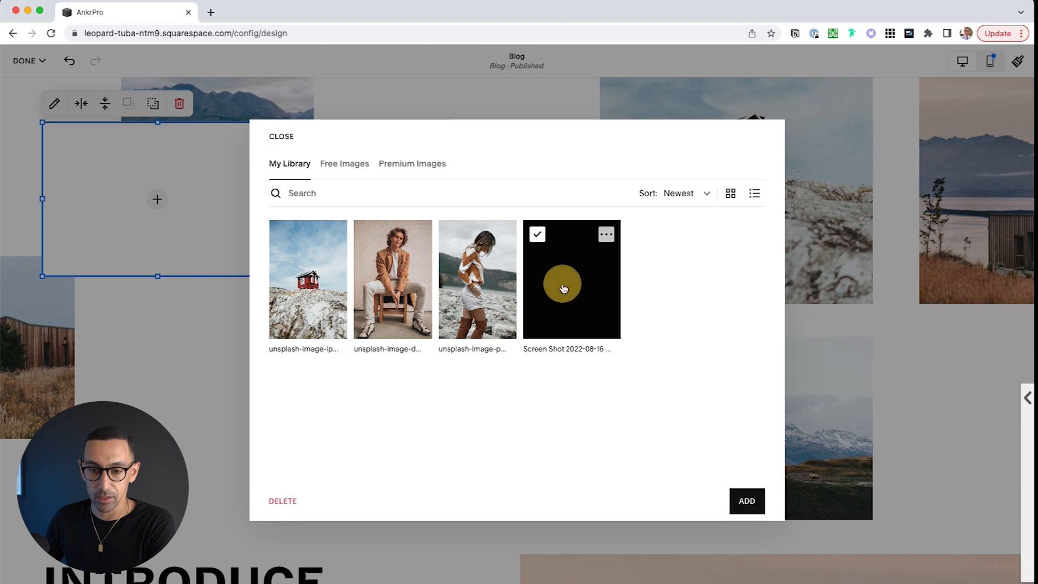
click(747, 500)
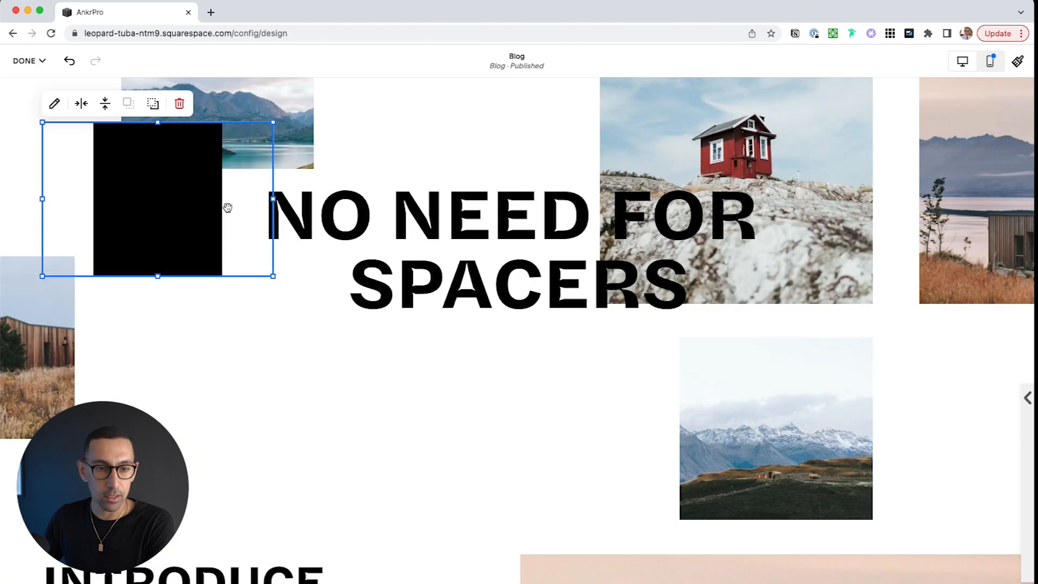
- Enlarge the black image block in the spacers section, check its design options, and narrow it to fit the image more closely
drag(270, 271, 434, 452)
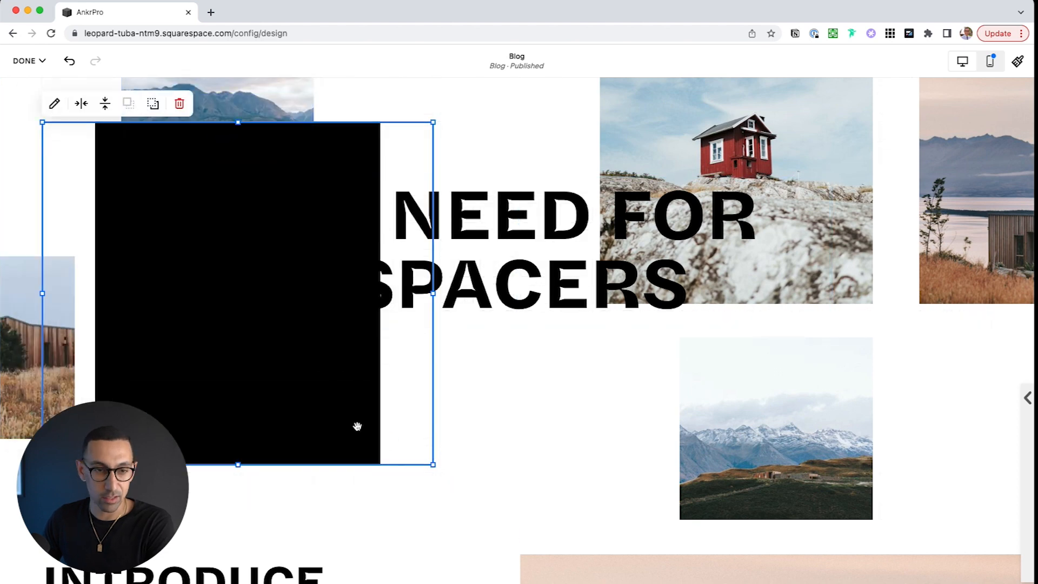
double_click(316, 406)
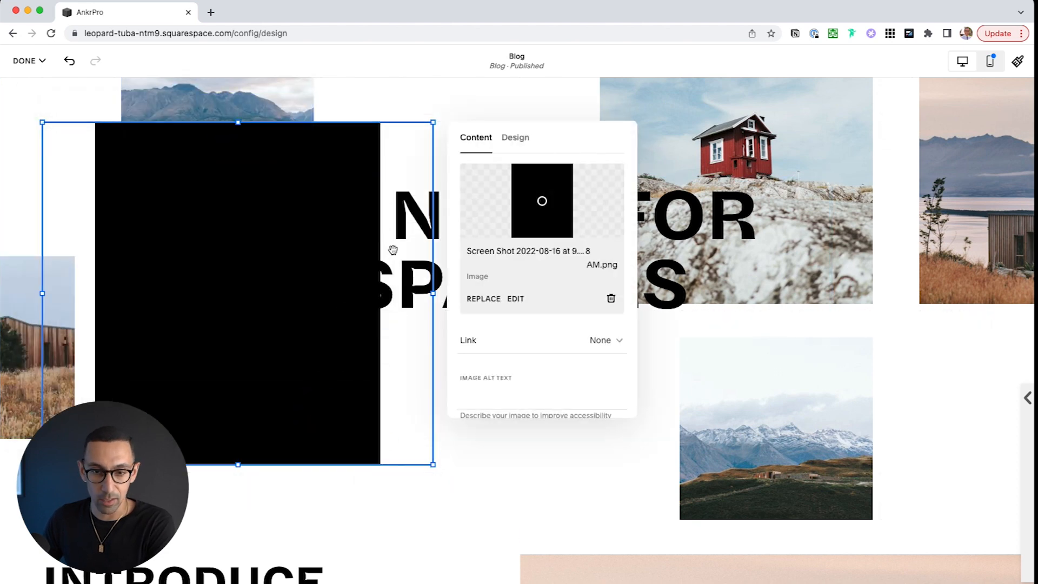
click(522, 135)
click(222, 314)
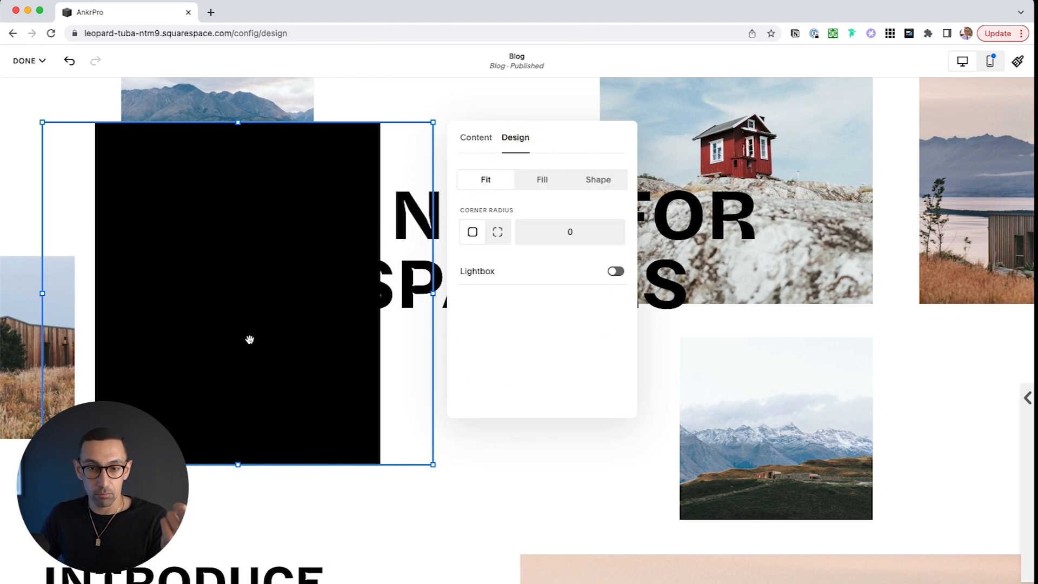
click(469, 475)
click(320, 295)
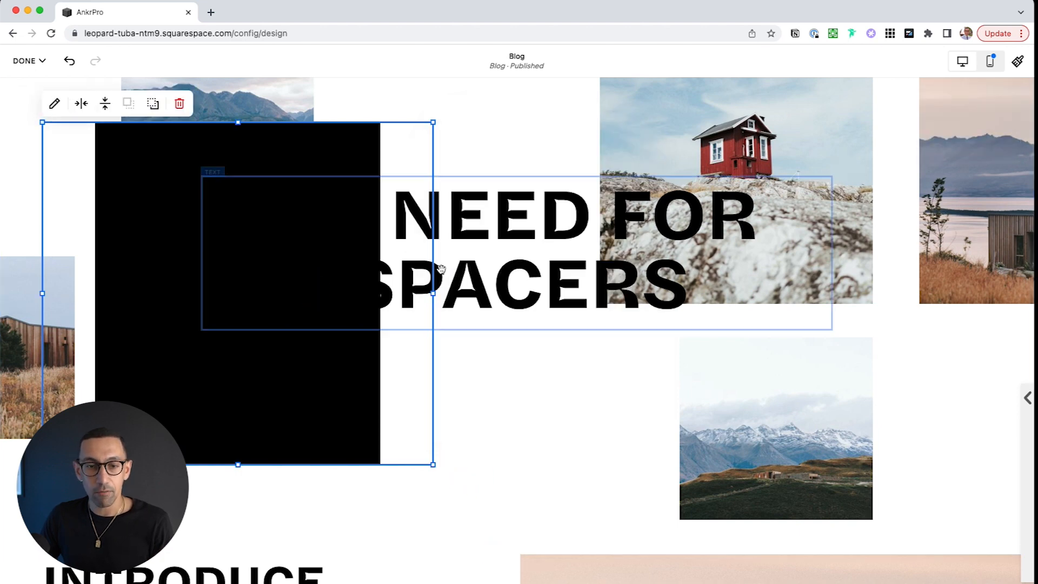
drag(431, 295, 317, 315)
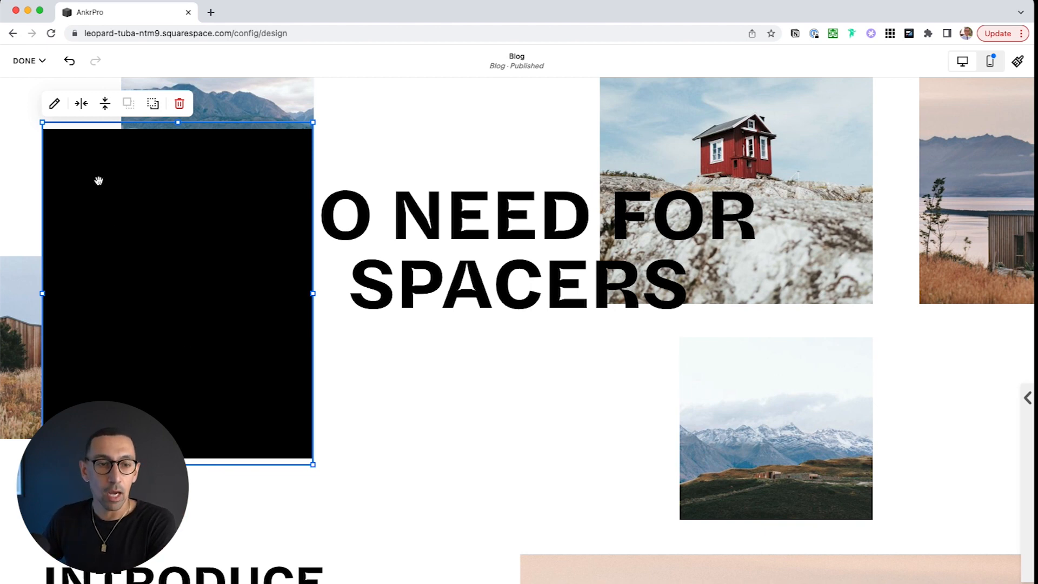
- Set the black image's design to Shape, try several 1:1 shapes, and choose the square with V-notched upper and lower edges
click(54, 104)
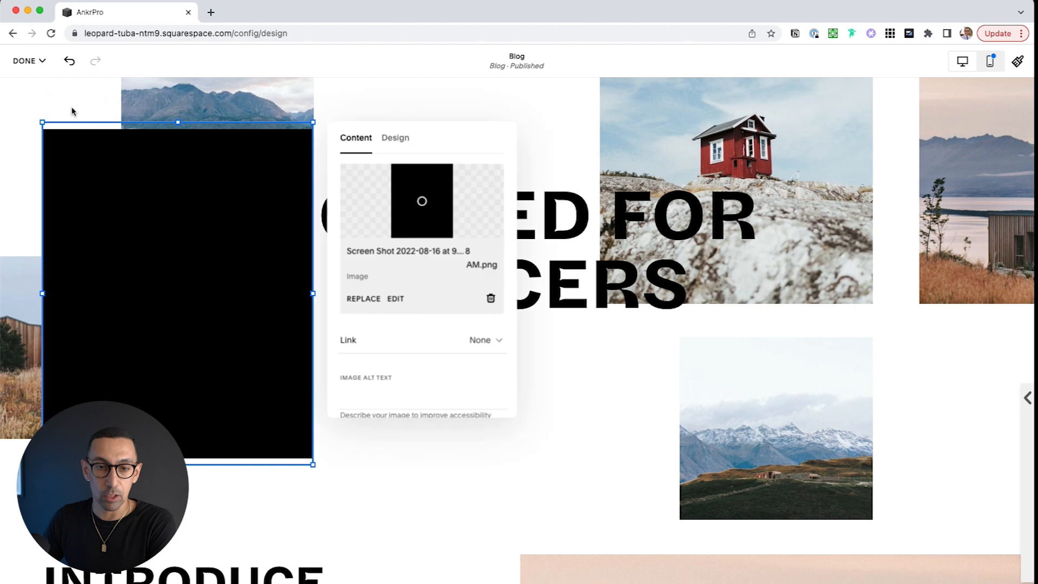
click(397, 149)
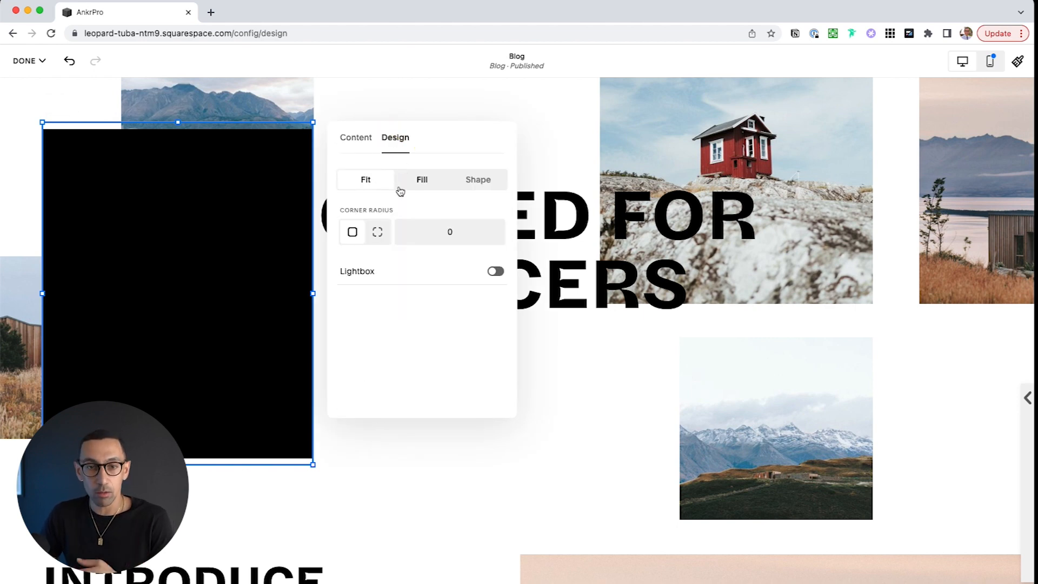
click(477, 181)
click(414, 209)
click(421, 267)
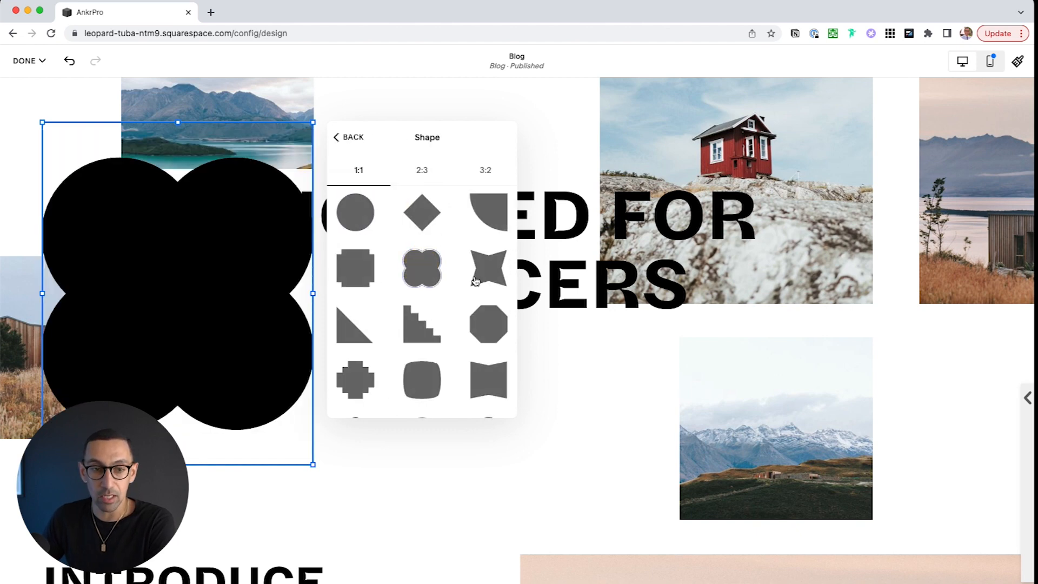
click(484, 280)
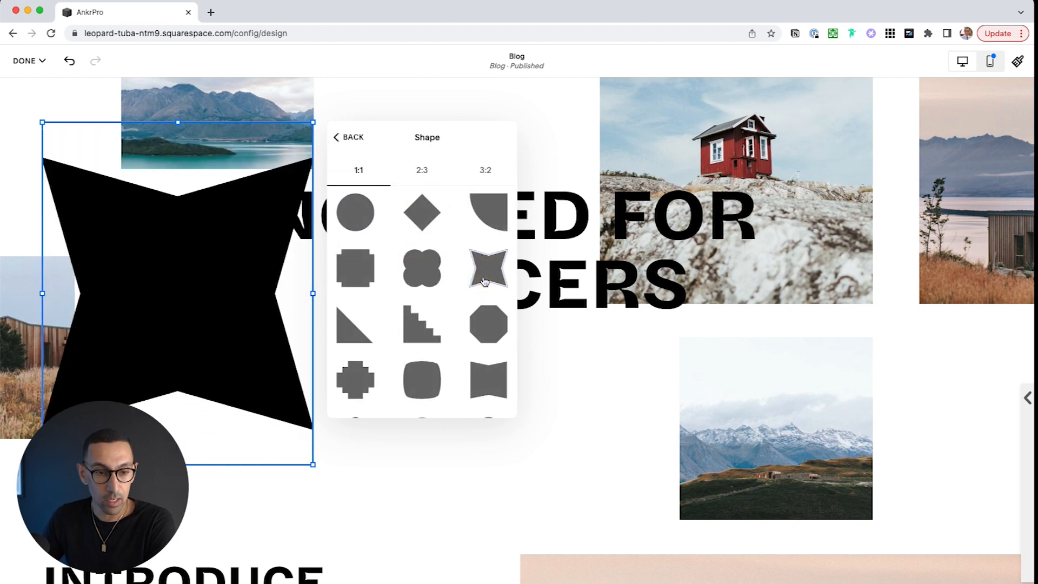
click(435, 327)
scroll(381, 371, down, 2)
scroll(422, 373, up, 3)
click(488, 378)
click(231, 154)
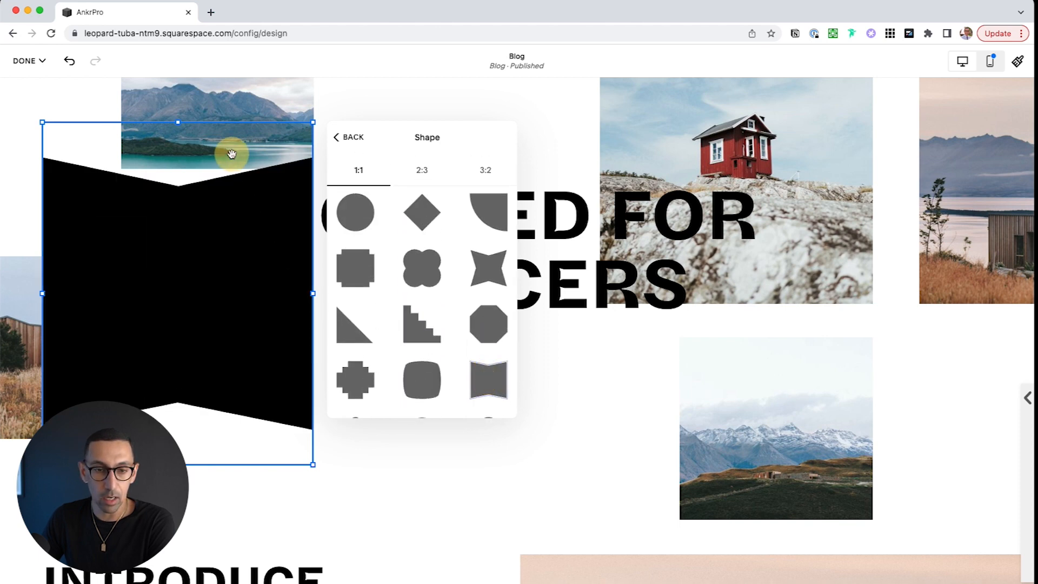
- Widen the black shape block across most of the section and enable Stretch so the shape fills it
drag(310, 294, 906, 264)
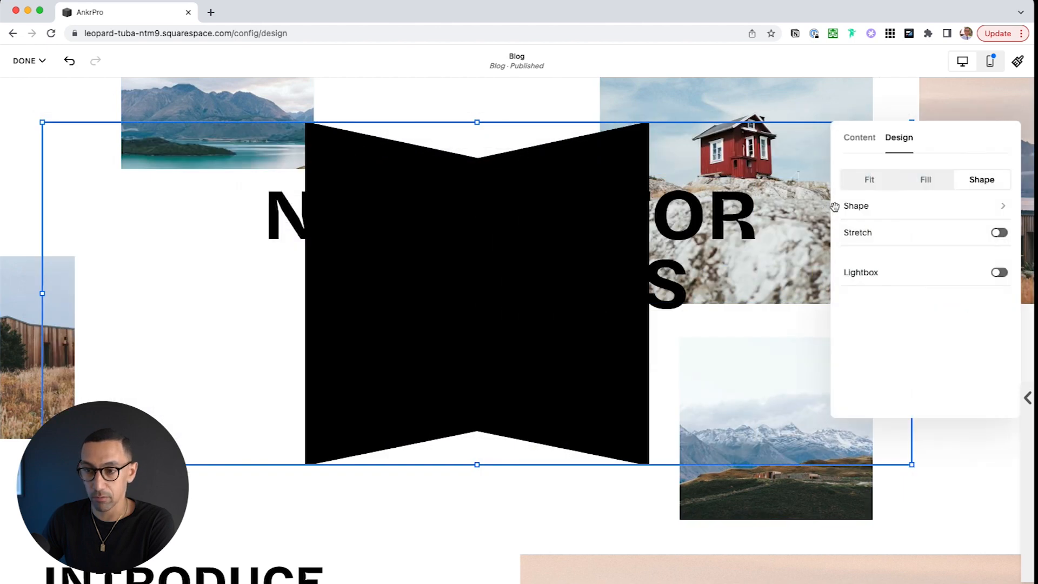
click(998, 234)
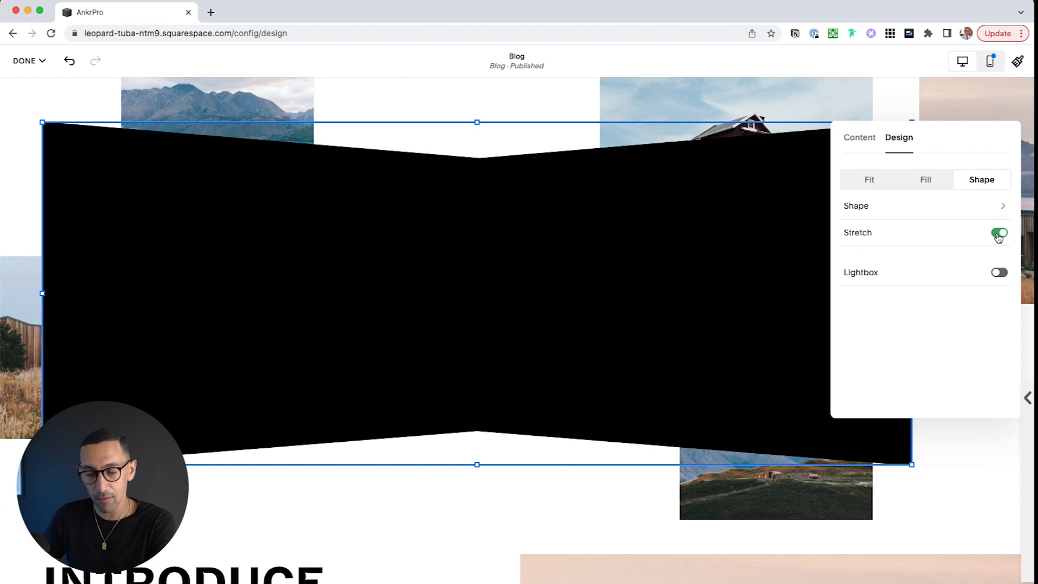
click(436, 122)
click(583, 286)
- Center the black shape in the spacers section and move it backward behind the photos and heading
drag(584, 285, 602, 257)
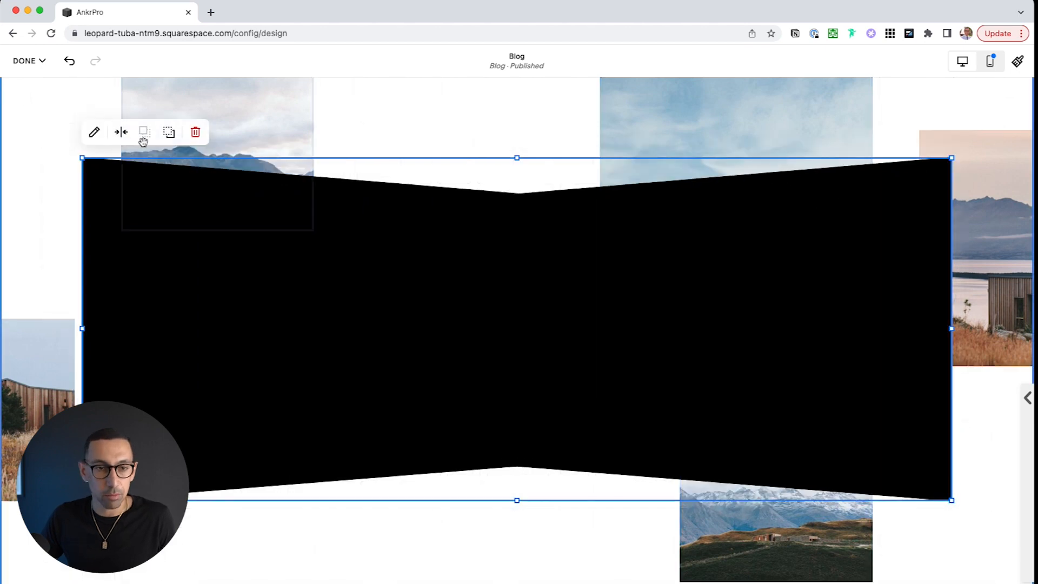
click(169, 132)
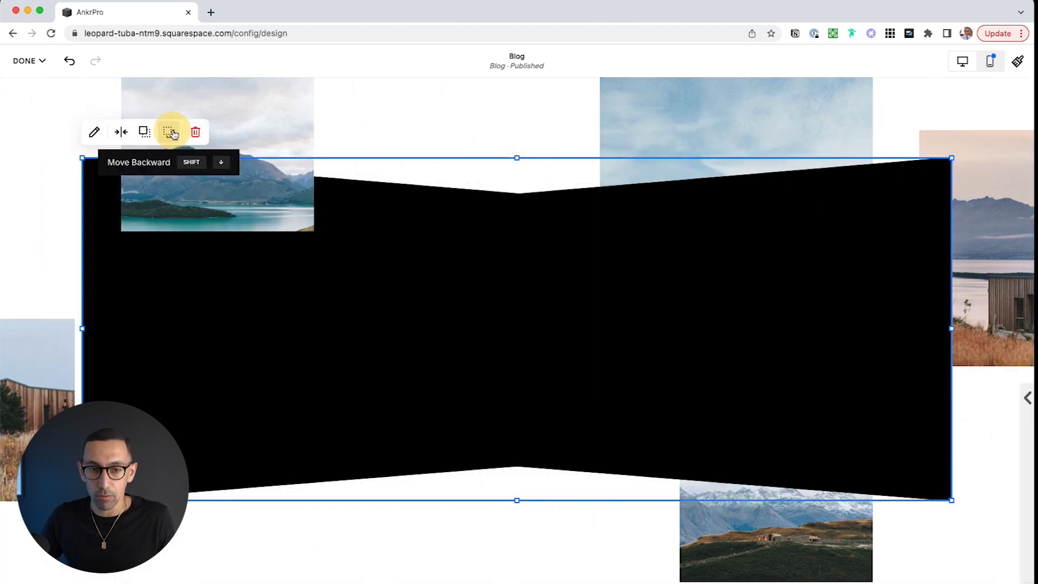
click(172, 133)
click(172, 134)
click(172, 133)
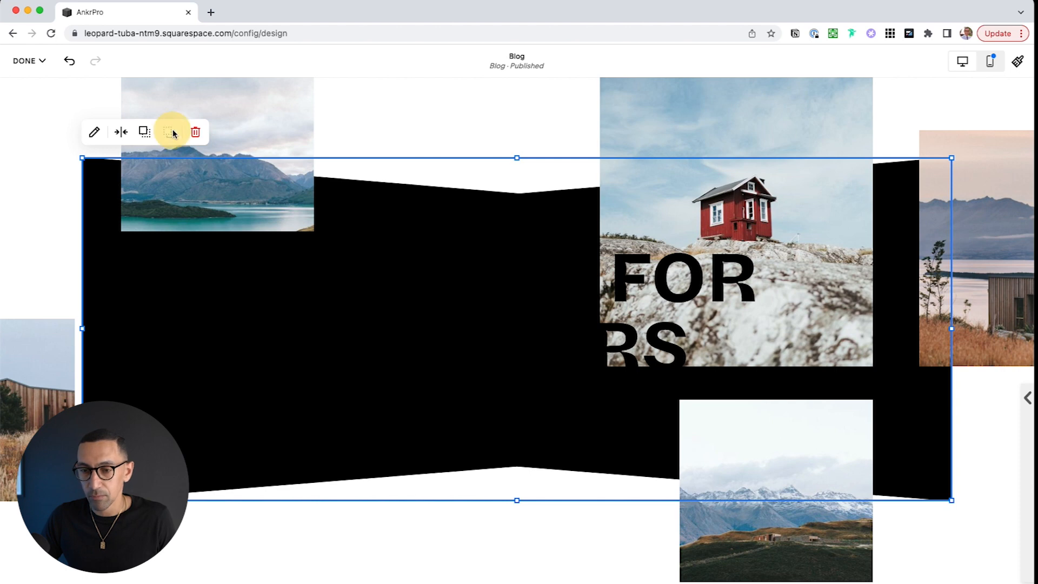
- Change the color of the whole NO NEED FOR SPACERS heading to light cream
click(621, 289)
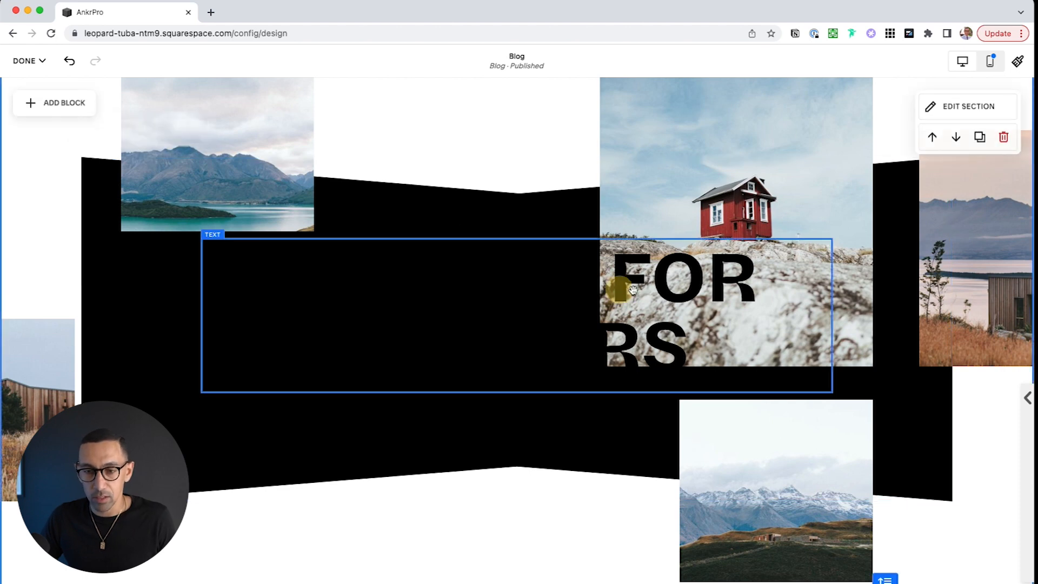
double_click(558, 299)
key(ctrl+a)
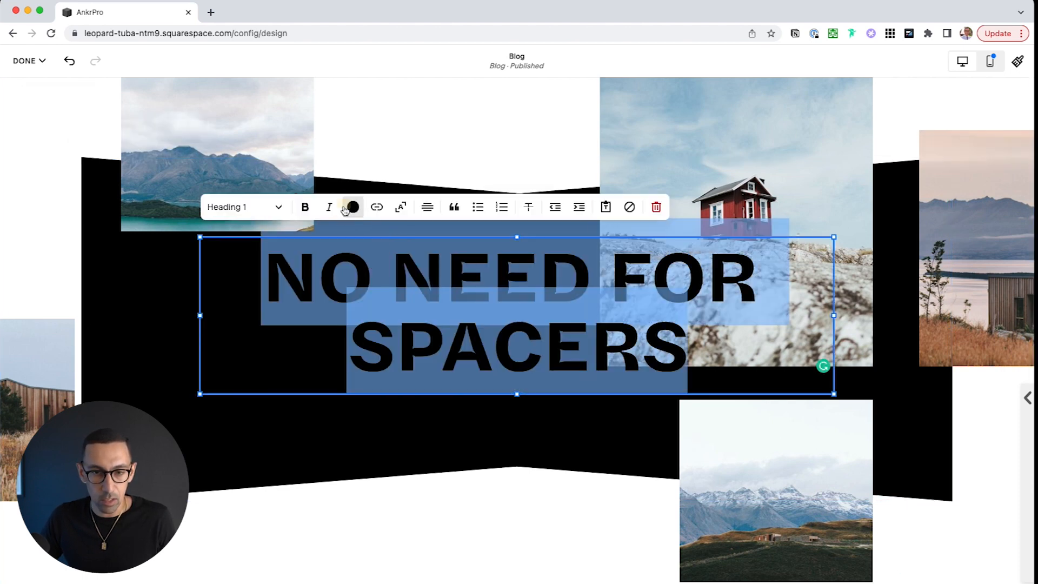
click(346, 208)
click(324, 272)
click(501, 122)
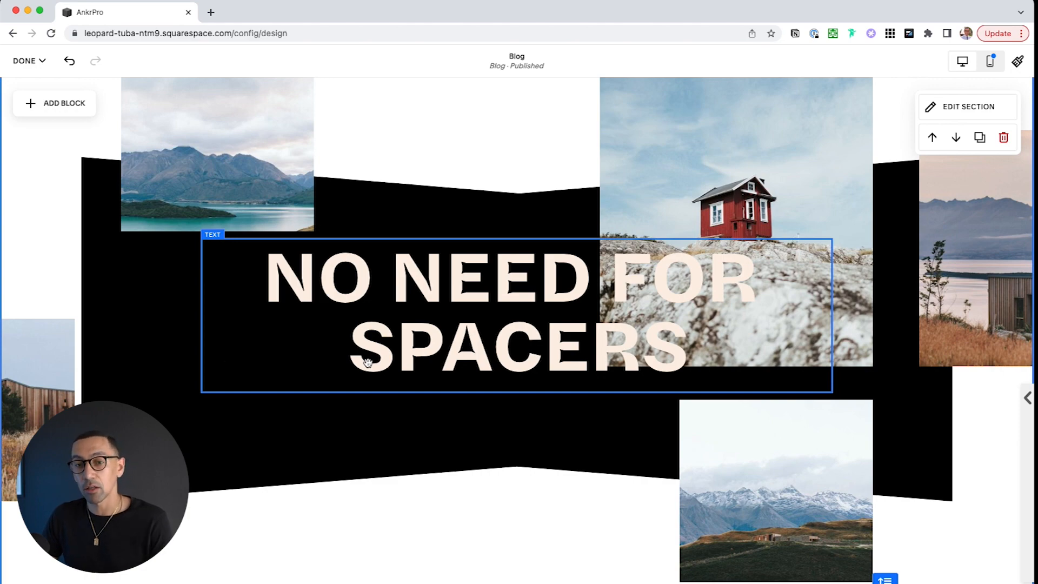
- Examine the layered spacers section and how it sits among the other sections of the page
scroll(367, 361, down, 5)
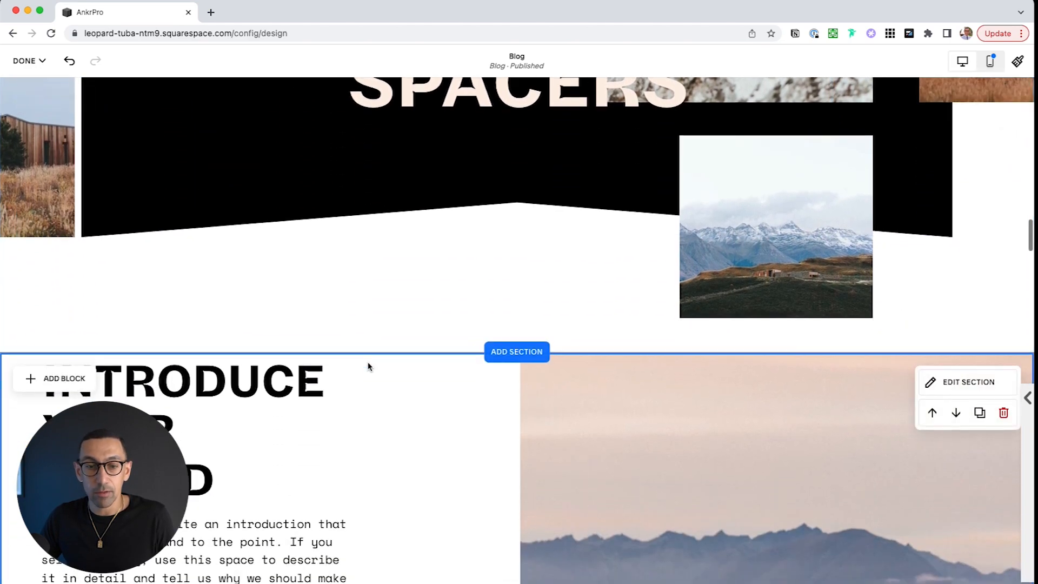
scroll(368, 361, up, 5)
scroll(368, 361, up, 1)
scroll(450, 372, down, 3)
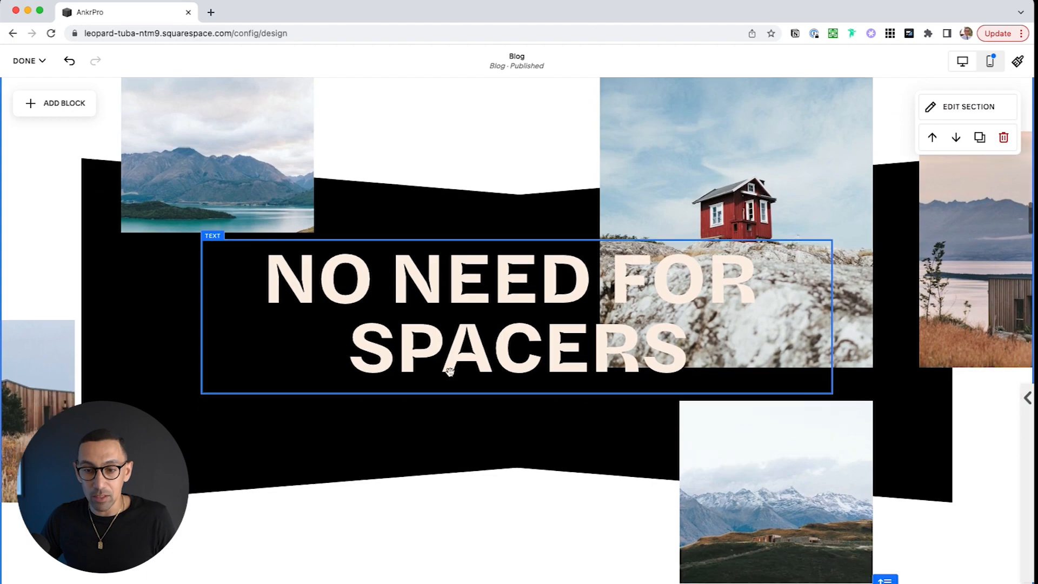
scroll(636, 236, up, 12)
scroll(636, 235, down, 8)
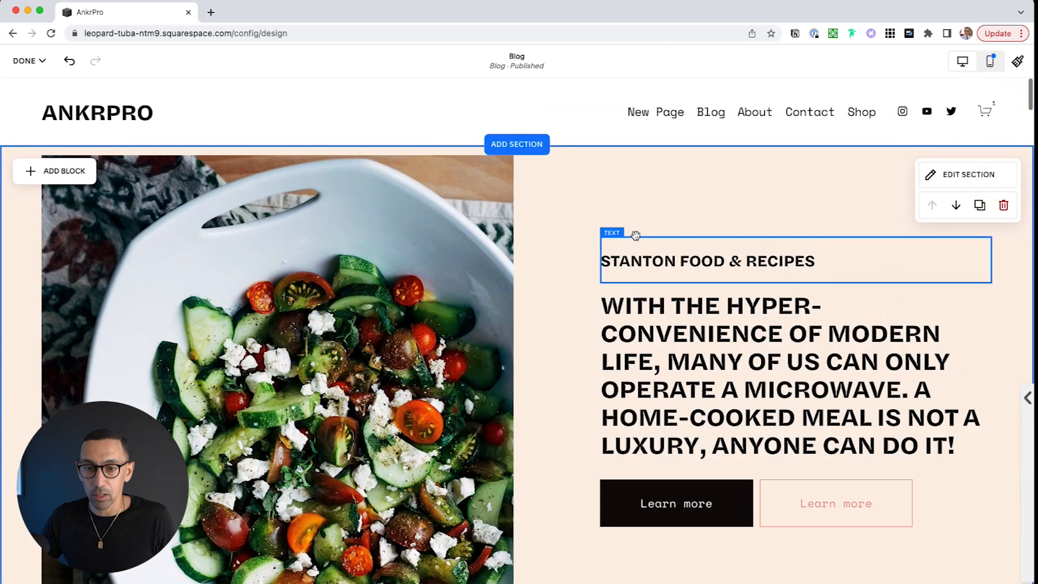
scroll(609, 344, down, 3)
scroll(610, 344, down, 20)
scroll(610, 344, down, 2)
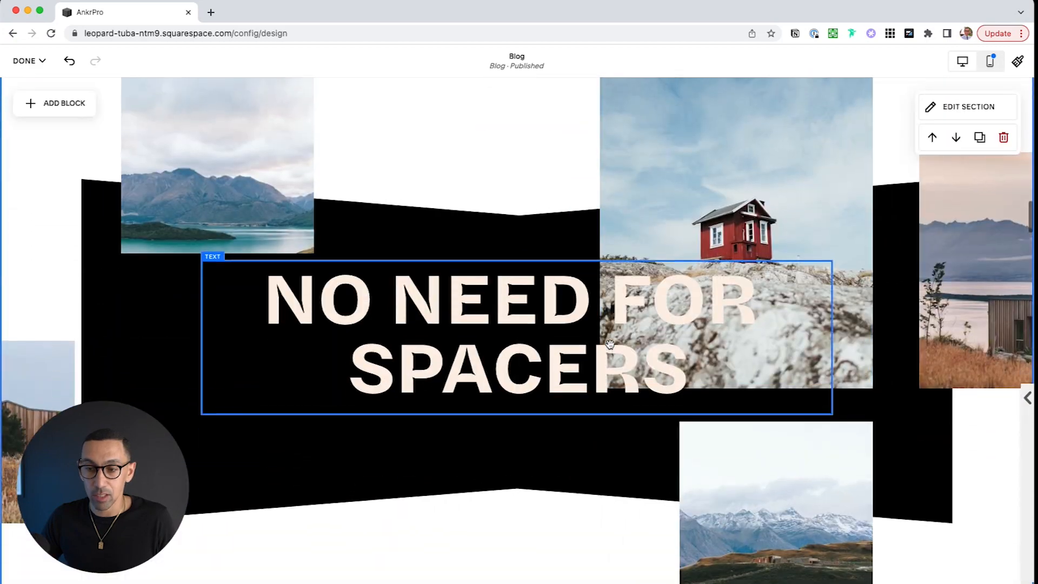
scroll(610, 345, up, 1)
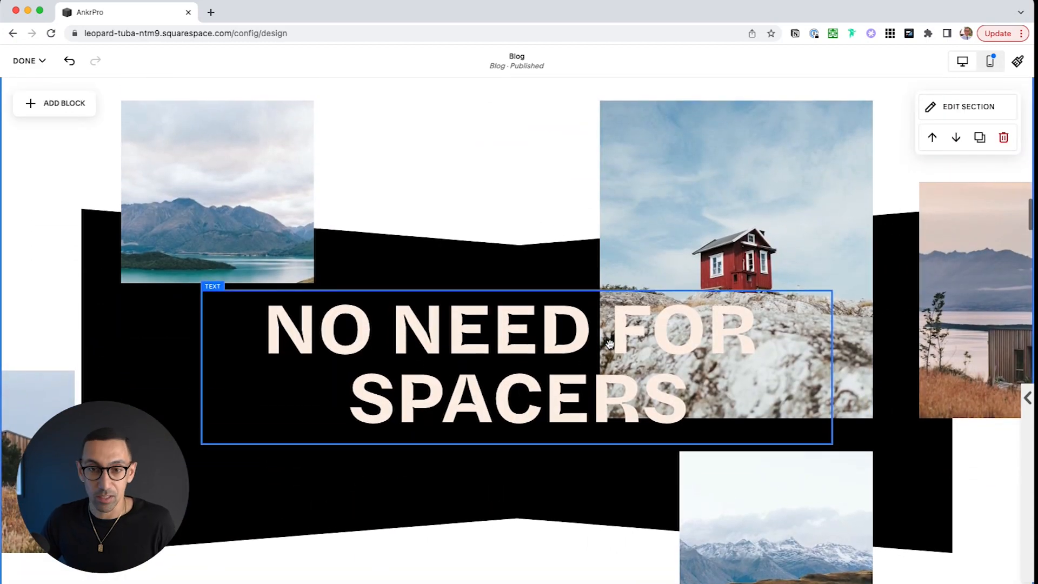
scroll(610, 344, up, 4)
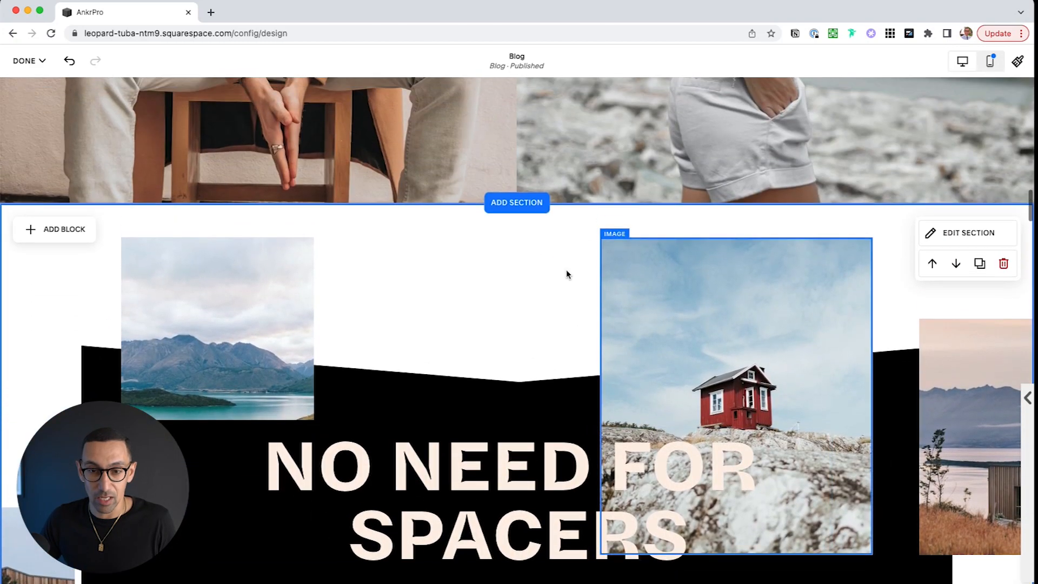
- Add a blank section above the spacers section and set its color theme to Lightest 1
click(515, 207)
click(153, 218)
click(949, 107)
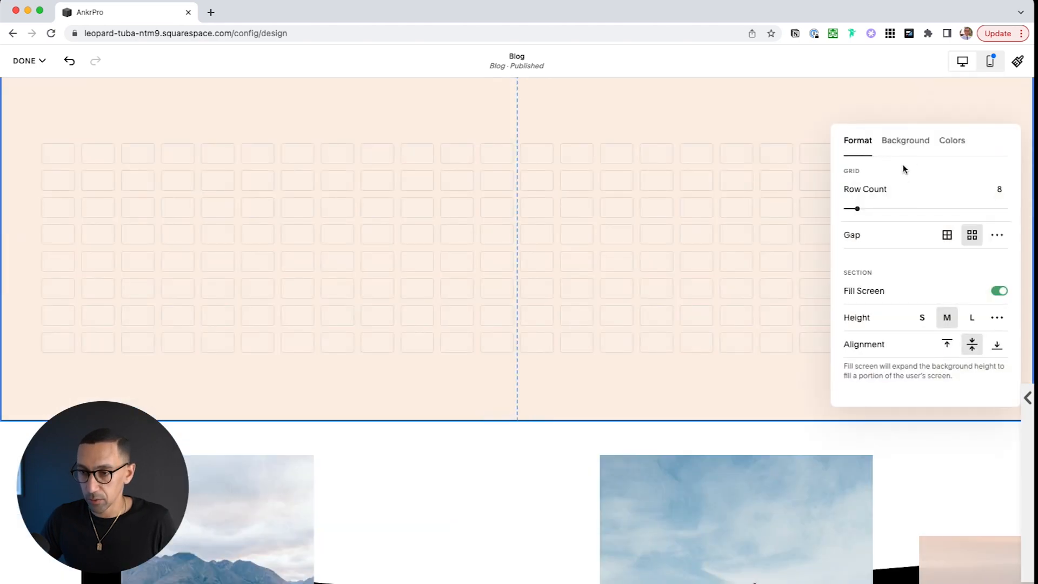
click(957, 141)
click(932, 219)
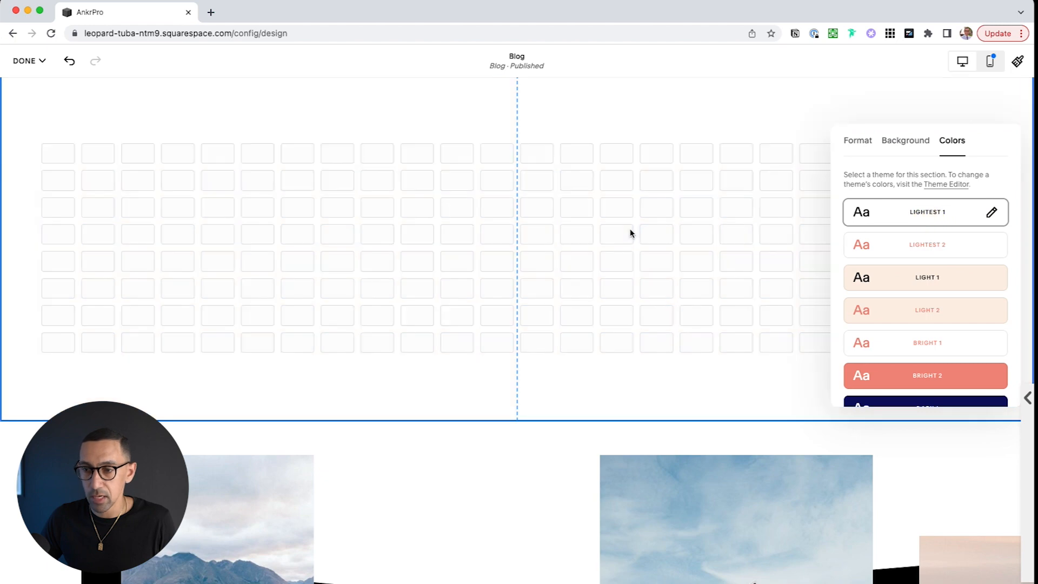
click(610, 297)
- Examine the HEADING TITLE section and open the Design settings of its portrait image
scroll(609, 299, up, 2)
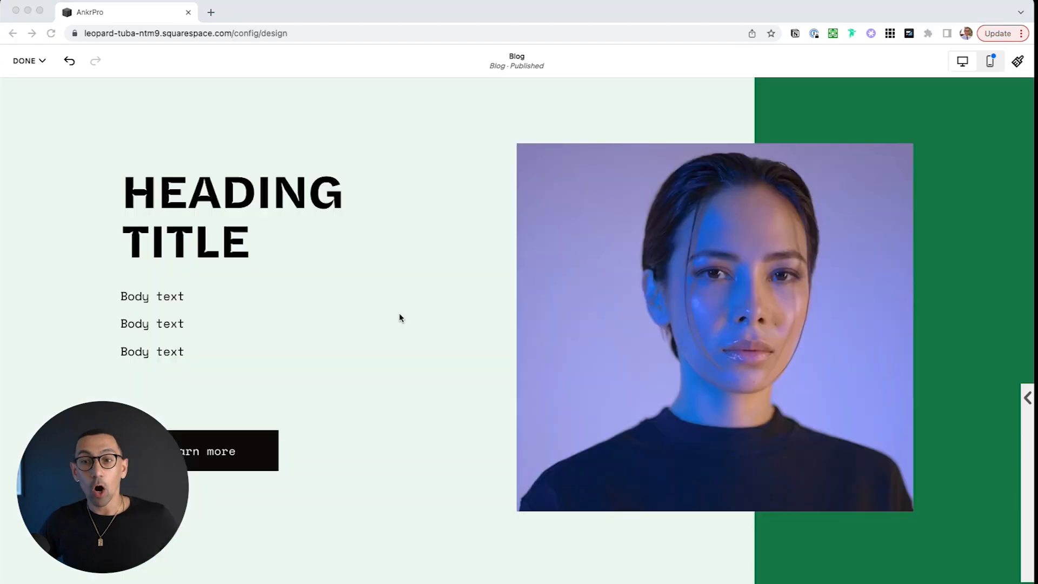
scroll(428, 334, up, 1)
scroll(428, 334, down, 1)
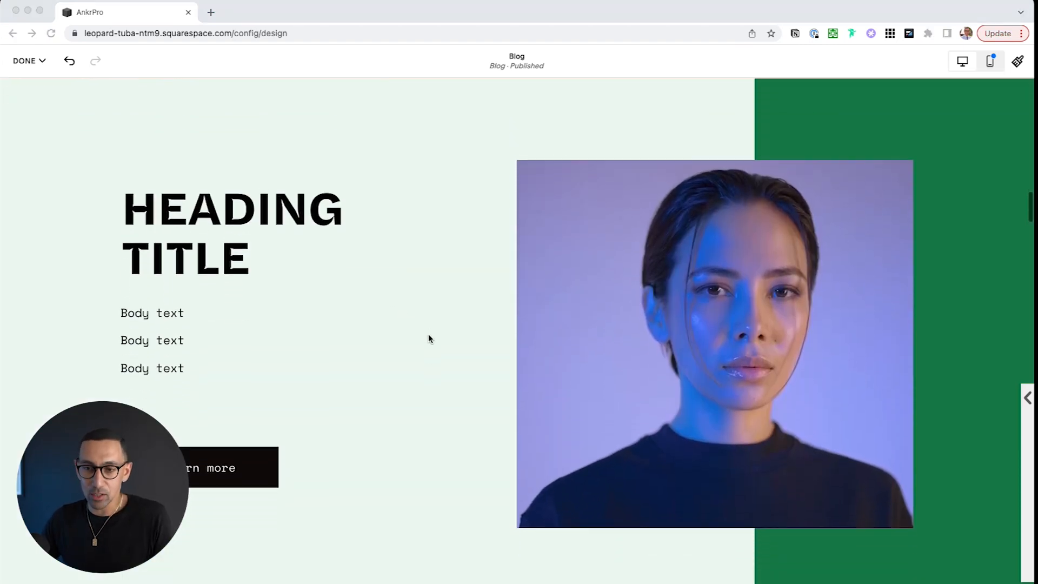
click(917, 135)
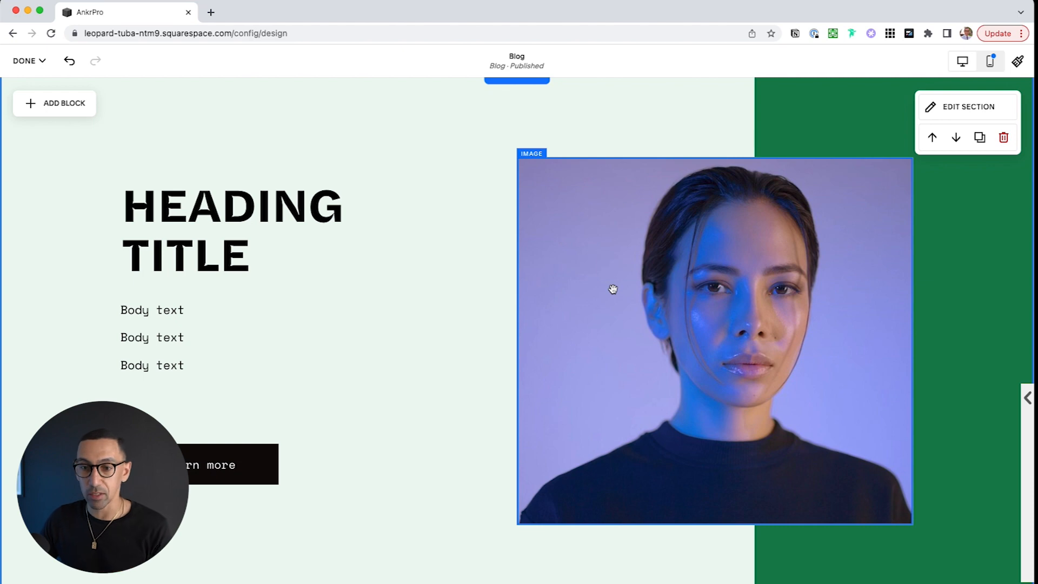
scroll(589, 378, up, 1)
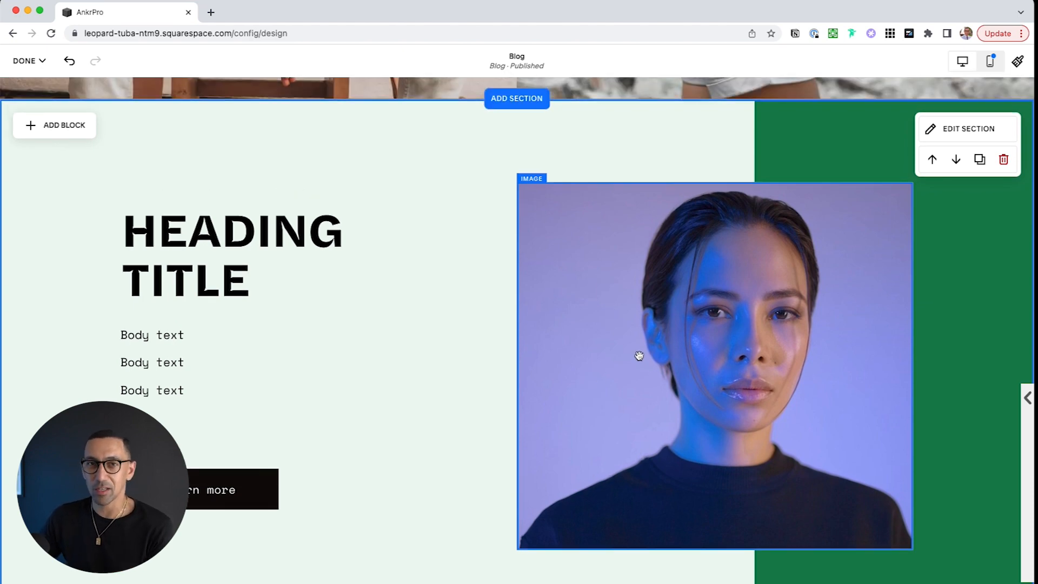
click(663, 316)
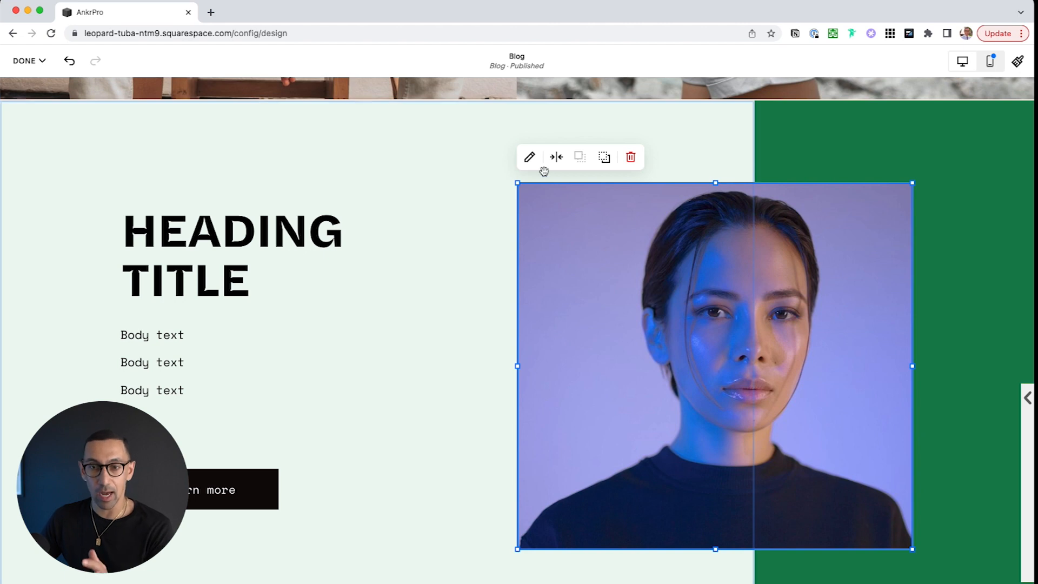
click(529, 157)
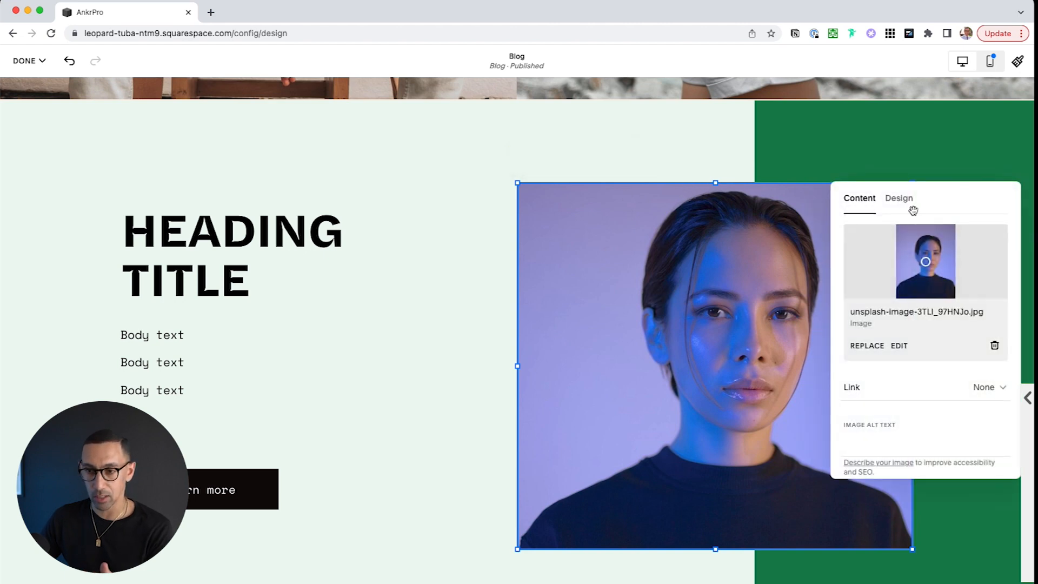
click(906, 210)
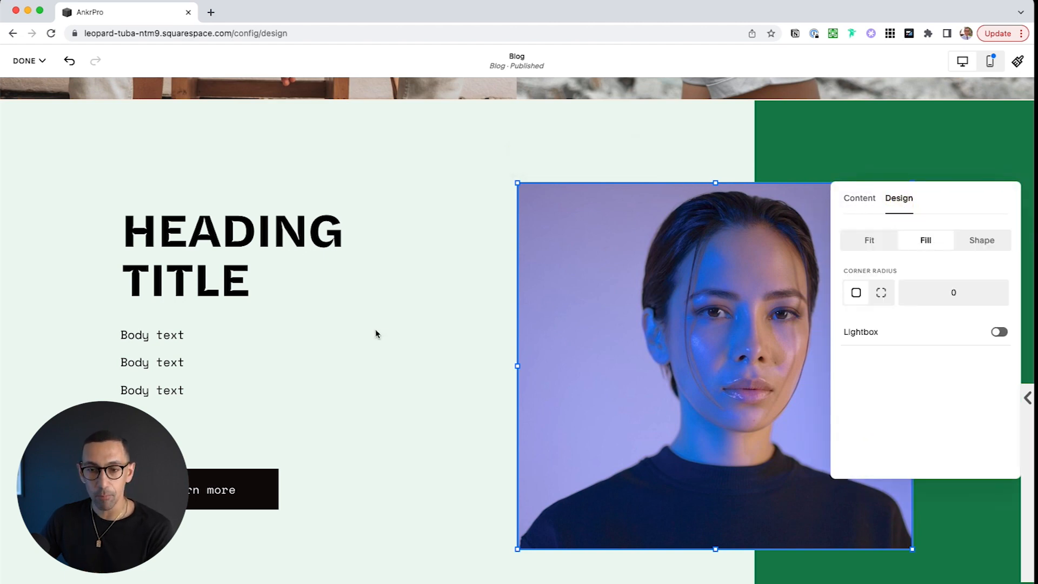
- Extend the lower edge of the portrait image block slightly downward over the green panel
scroll(567, 397, down, 2)
click(725, 455)
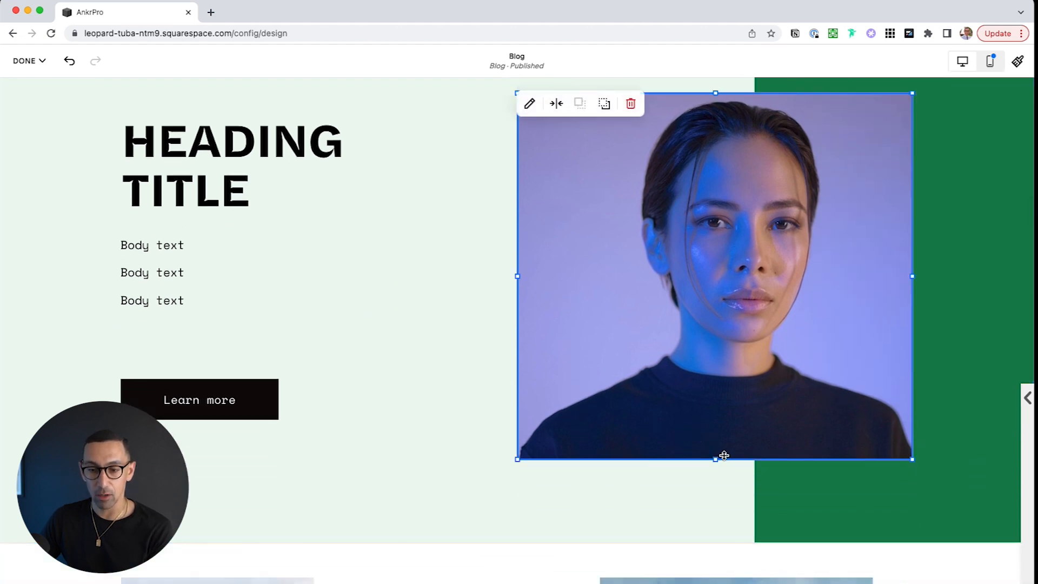
drag(713, 461, 713, 494)
scroll(713, 481, up, 2)
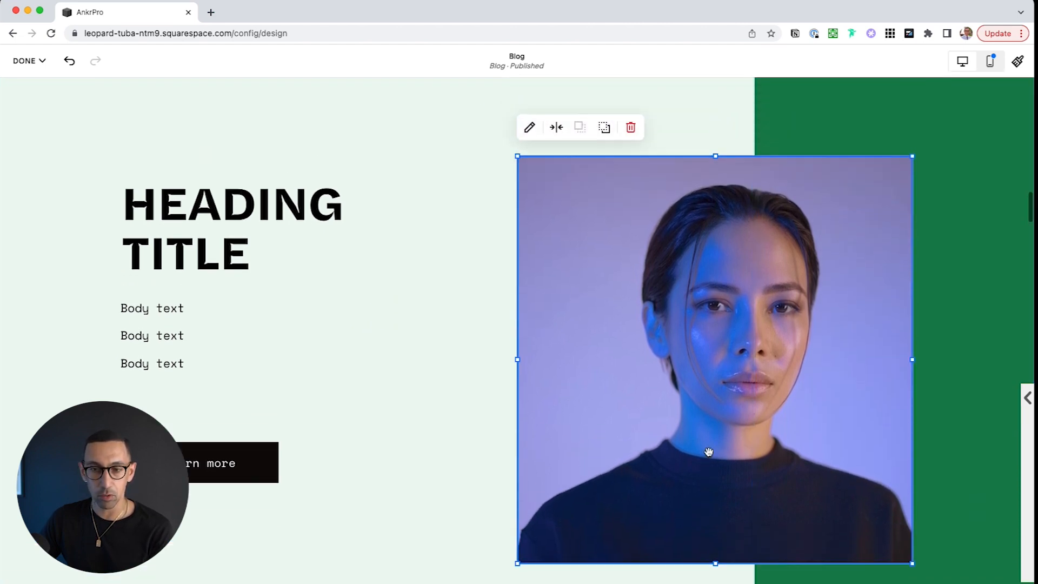
- Move the Learn more button in the HEADING TITLE section slightly lower beneath the body text
click(220, 273)
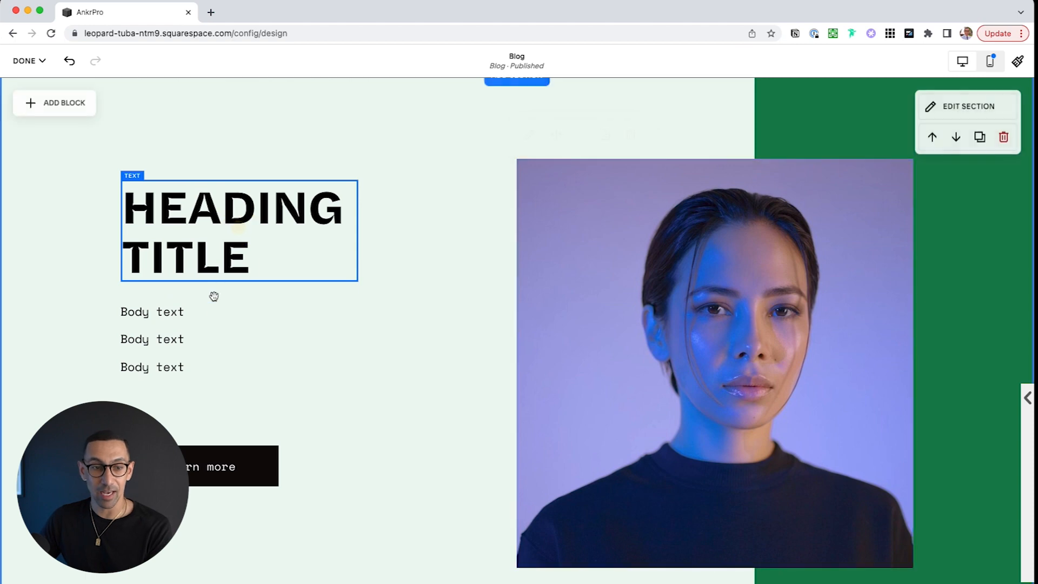
click(214, 325)
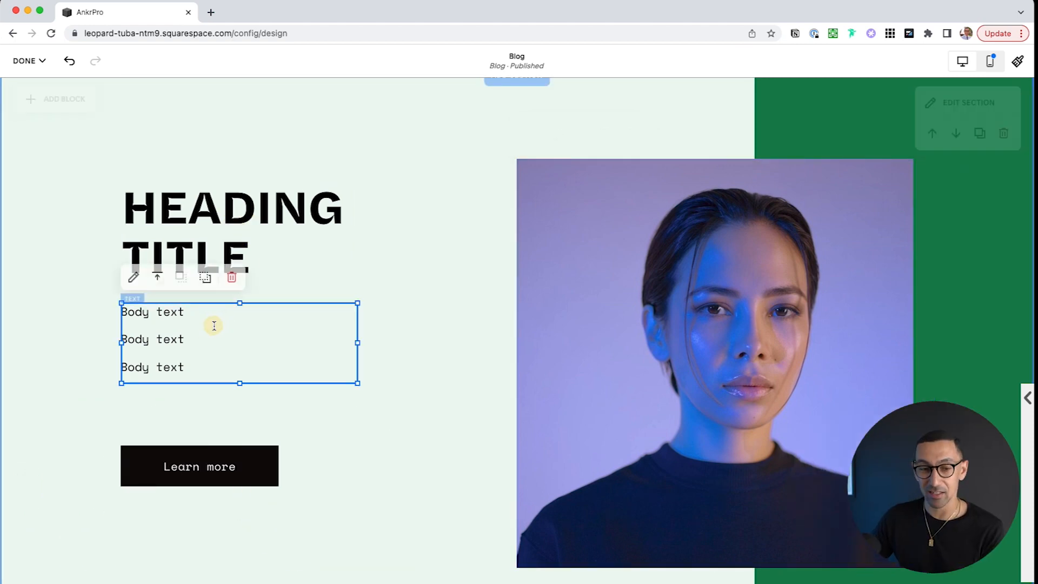
click(258, 457)
drag(257, 457, 260, 499)
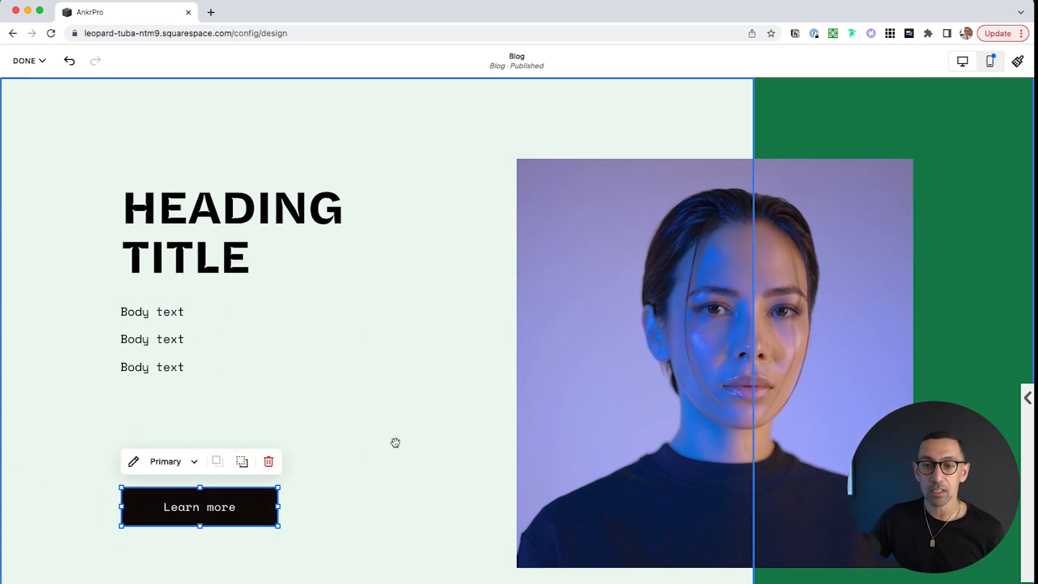
- Select all blocks of the RECENT POSTS section together and move them down to free space above the heading
scroll(550, 363, up, 3)
scroll(553, 368, down, 3)
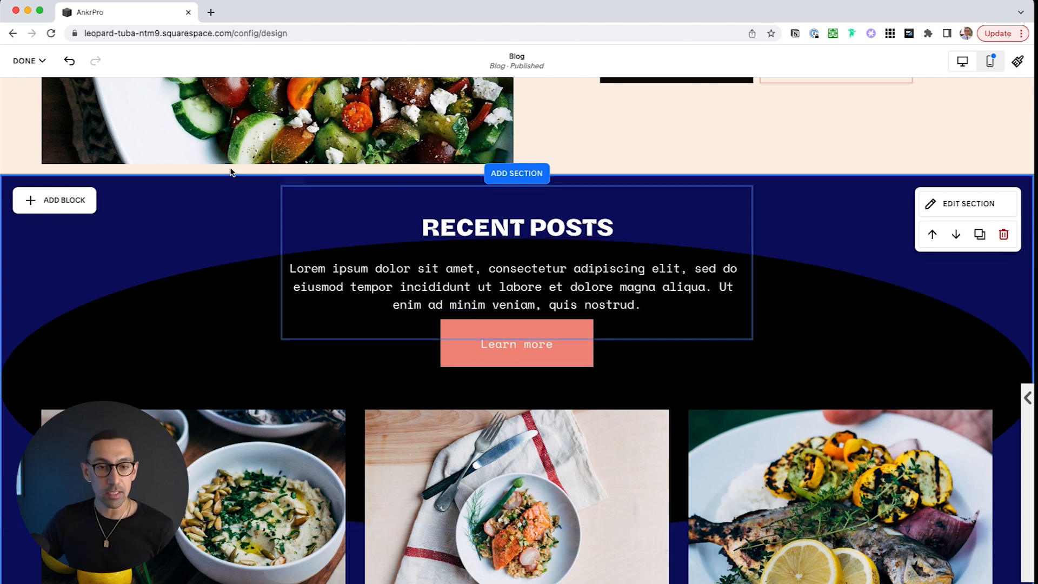
drag(504, 232, 809, 372)
drag(807, 313, 811, 406)
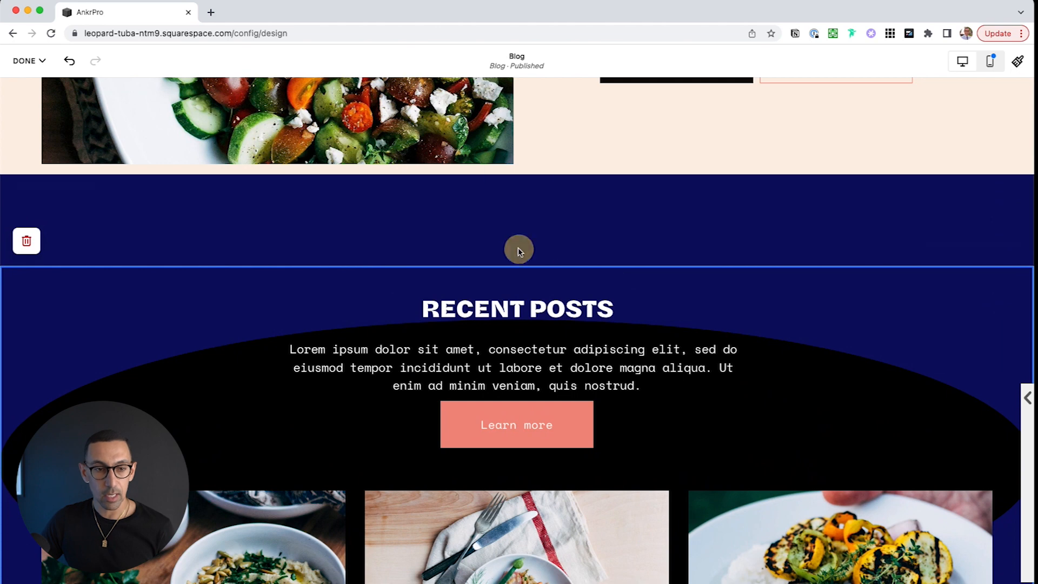
- Add an image block to the RECENT POSTS section, make it small and center it directly above the heading
click(63, 201)
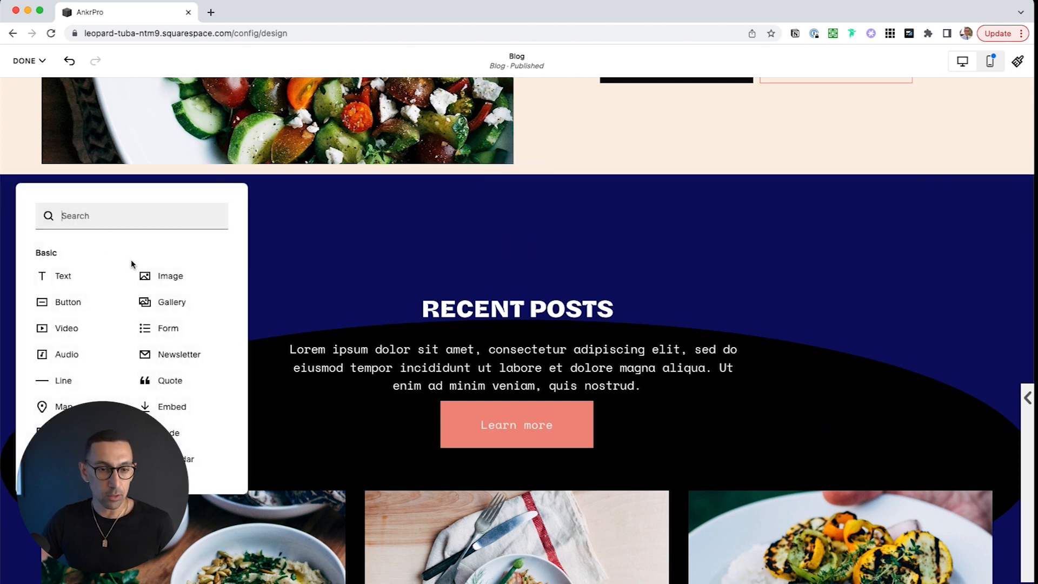
click(166, 277)
drag(201, 282, 562, 223)
drag(634, 343, 441, 249)
click(652, 231)
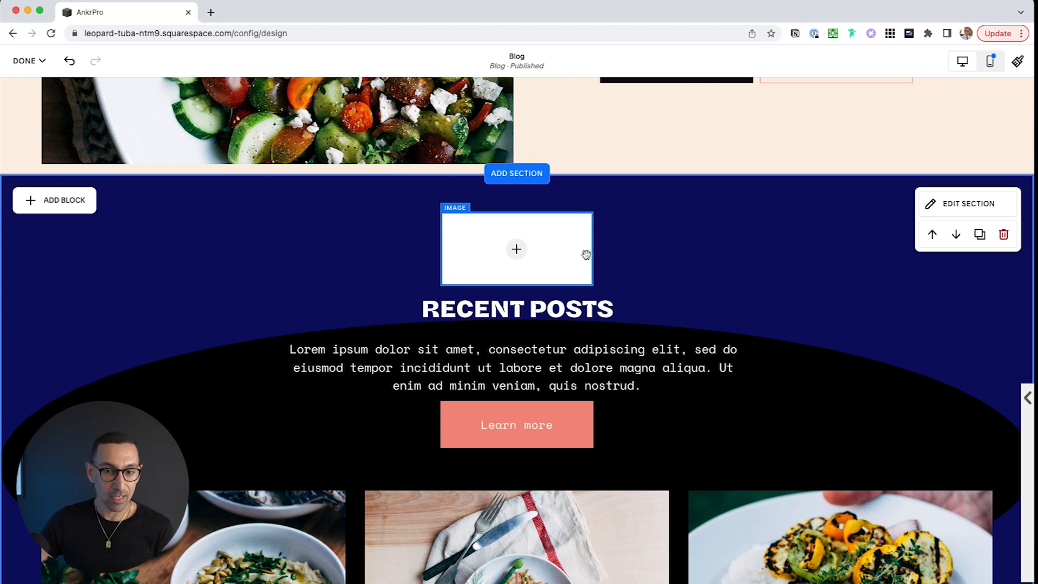
click(713, 213)
click(377, 494)
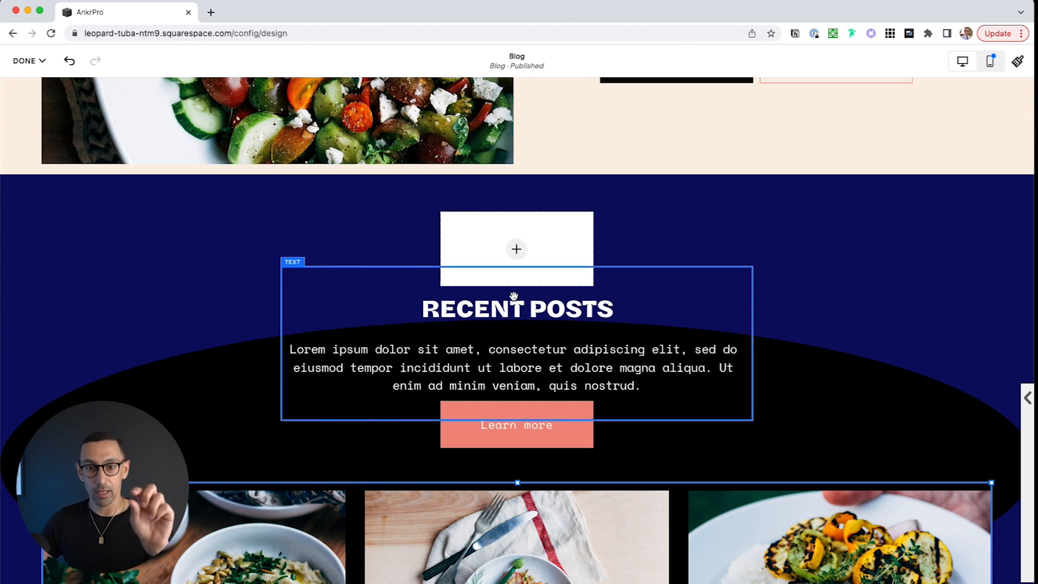
drag(667, 219, 487, 398)
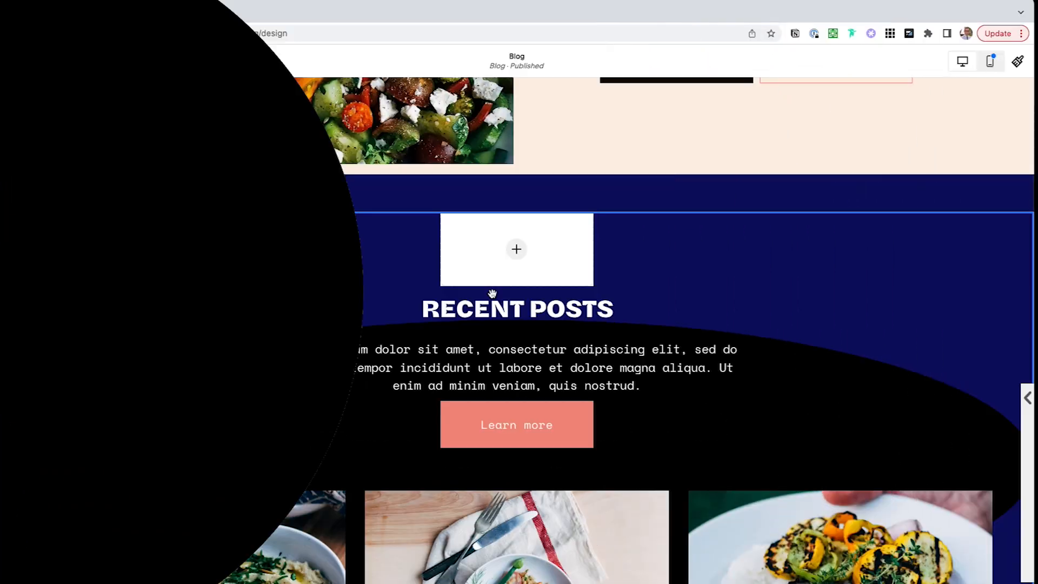
- Add a blank Classic Editor section above the HEADING TITLE section
scroll(492, 294, down, 8)
scroll(512, 324, down, 10)
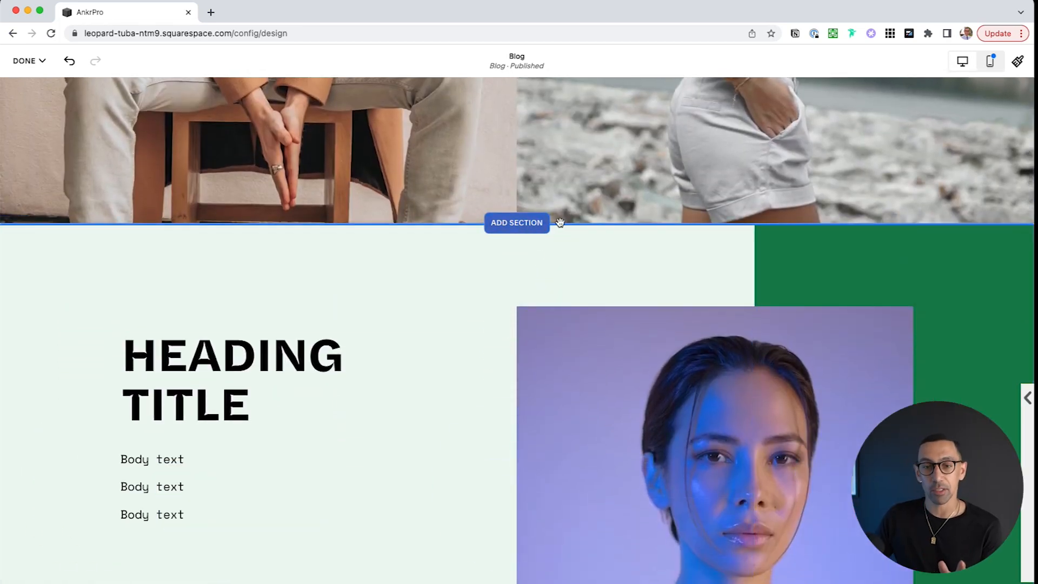
click(498, 223)
scroll(196, 352, down, 5)
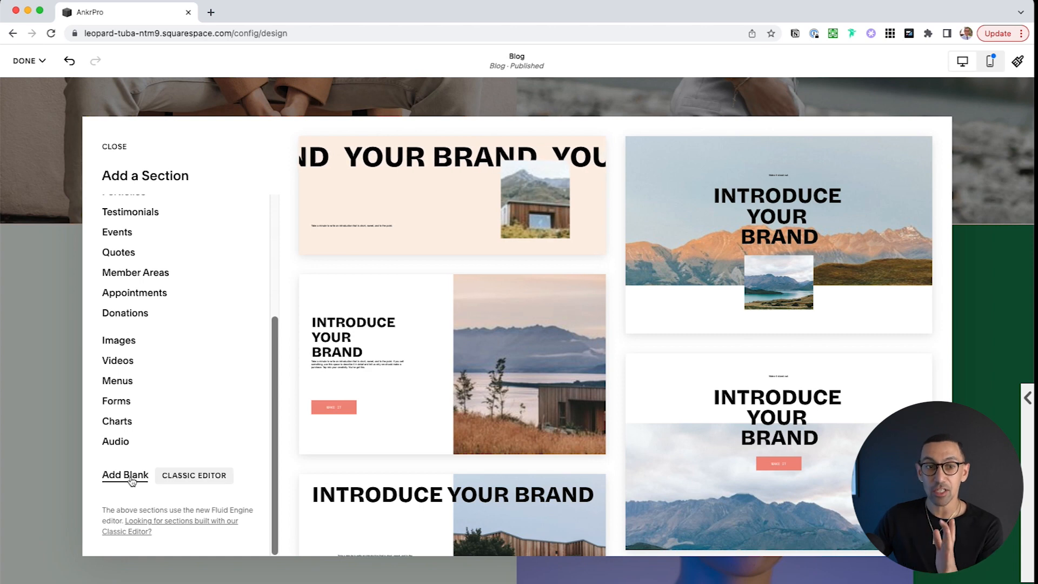
scroll(146, 355, up, 5)
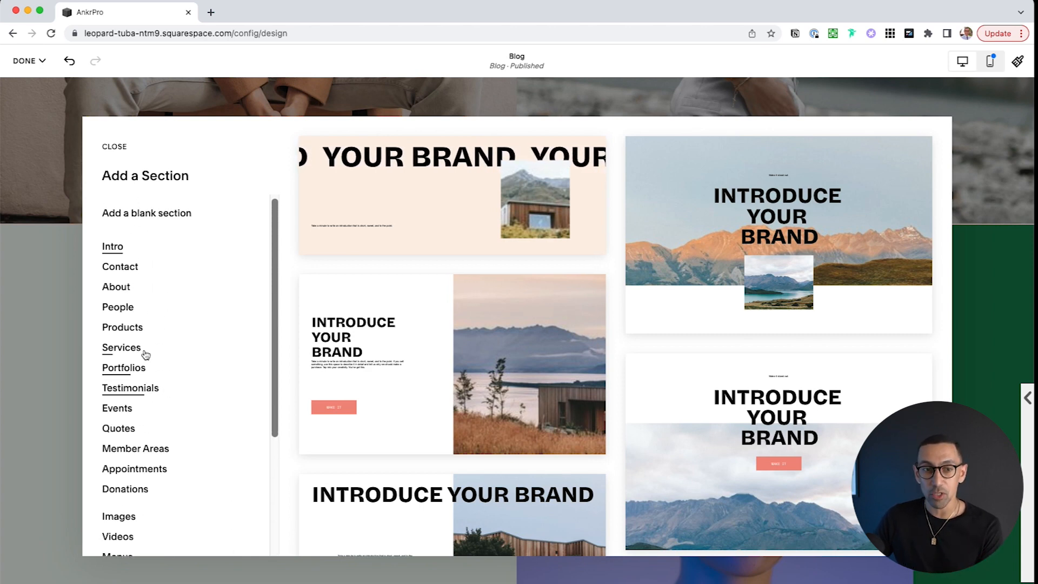
scroll(145, 354, down, 5)
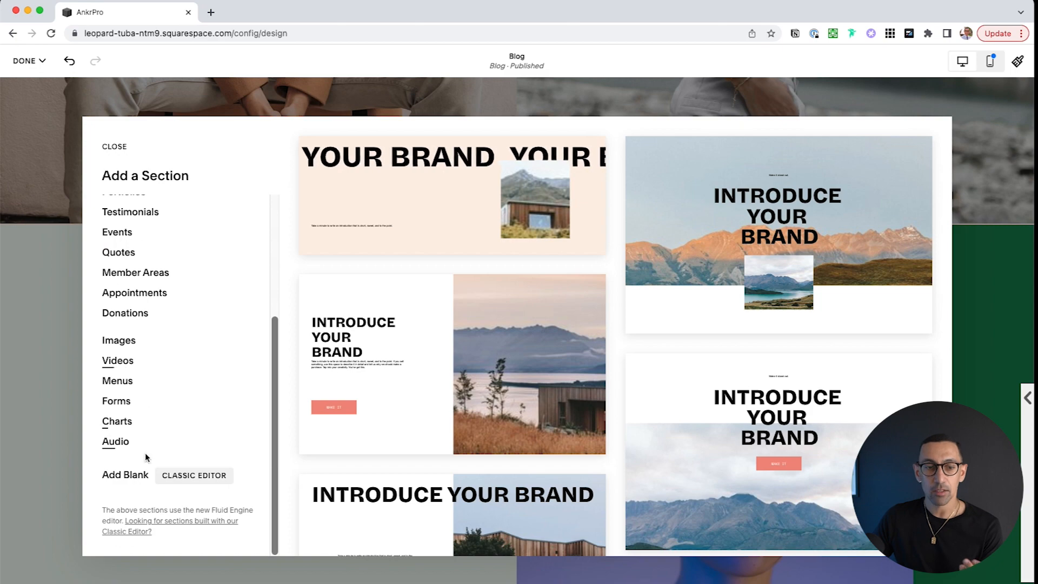
click(196, 476)
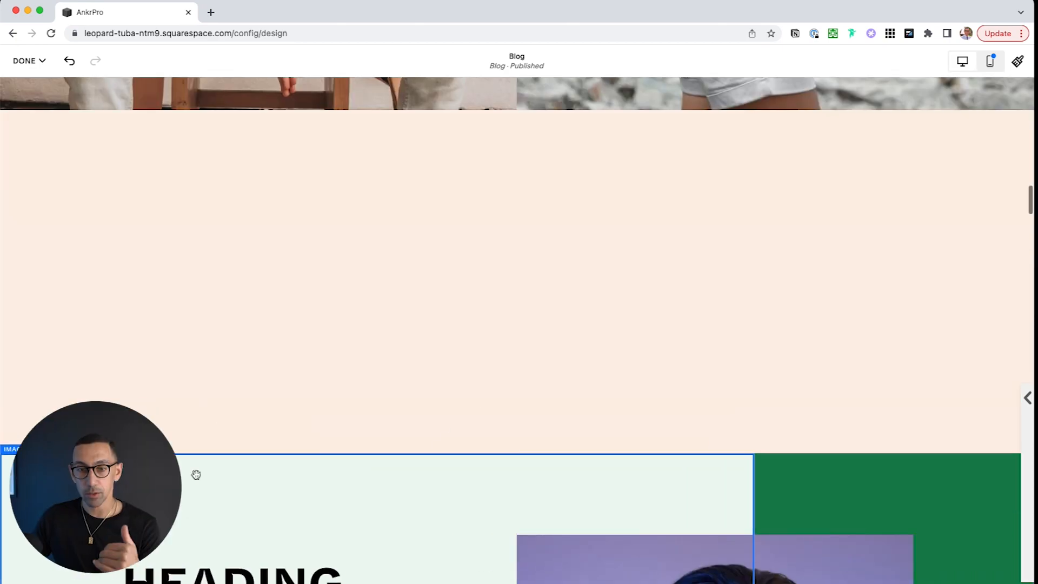
- Set the color theme of the blank classic section to Dark 1
click(956, 138)
click(951, 200)
scroll(944, 335, down, 5)
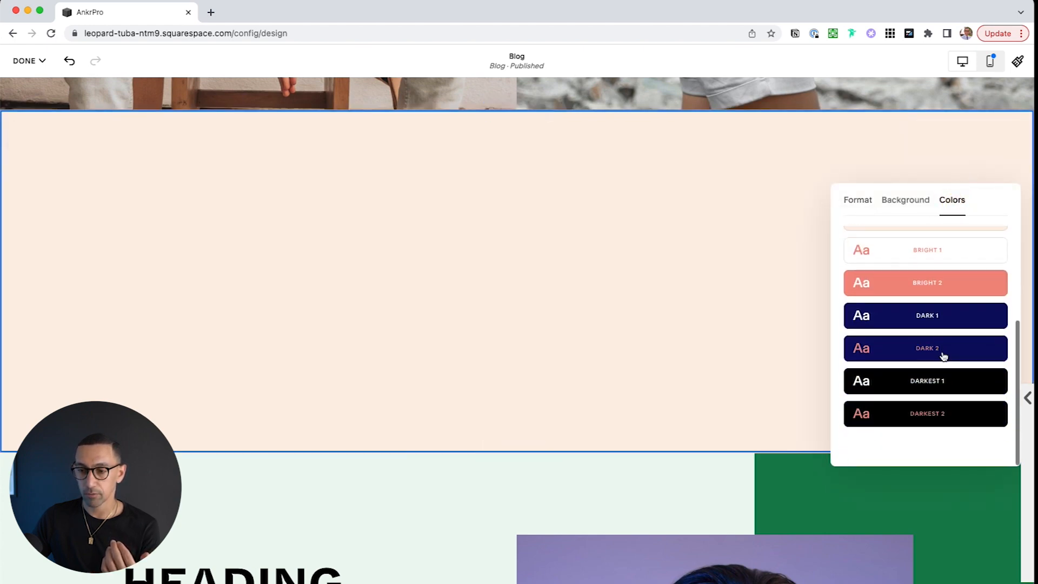
click(939, 323)
click(419, 290)
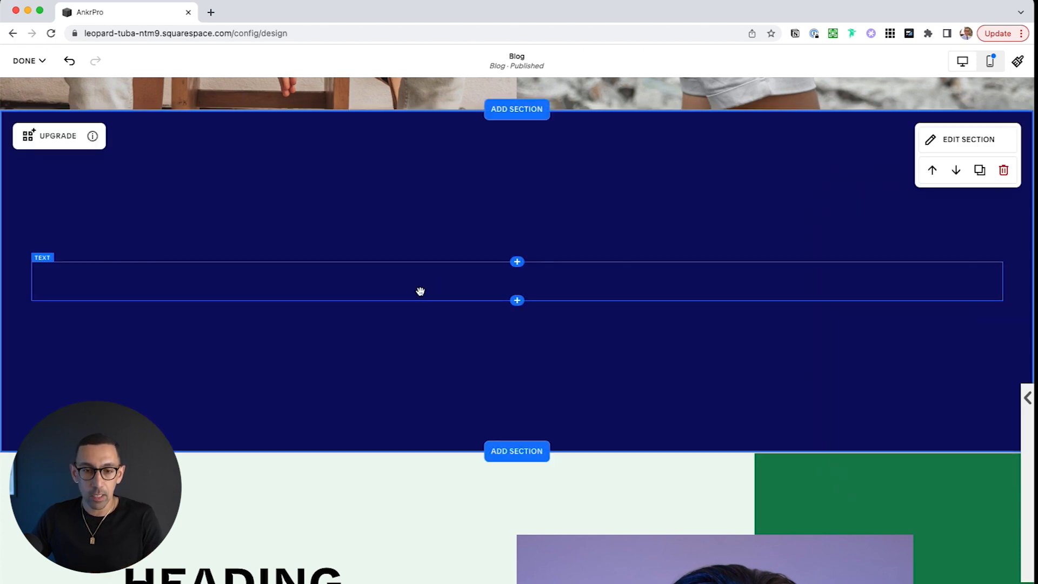
- Enter "New Section" in the classic section's text block, formatted as a centered Heading 2 without a leading space
click(419, 283)
text(New Section)
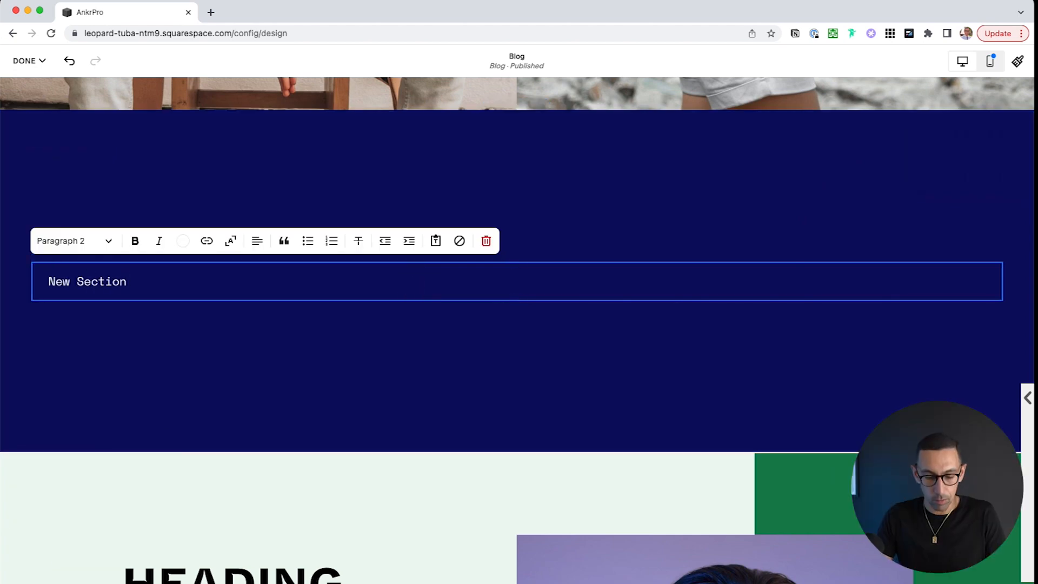
key(alt+super+2)
key(alt+super+1)
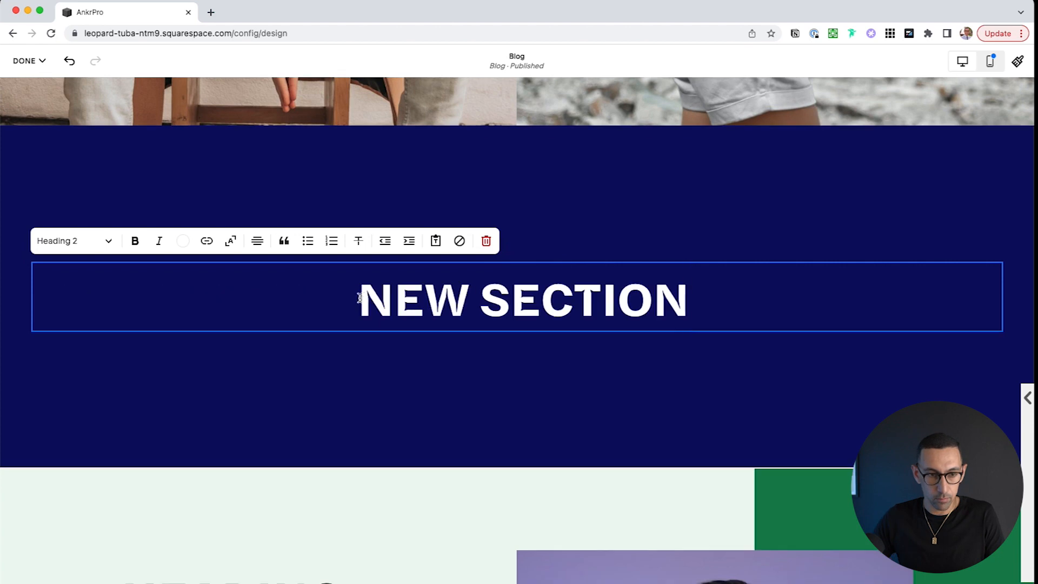
click(359, 301)
key(BackSpace)
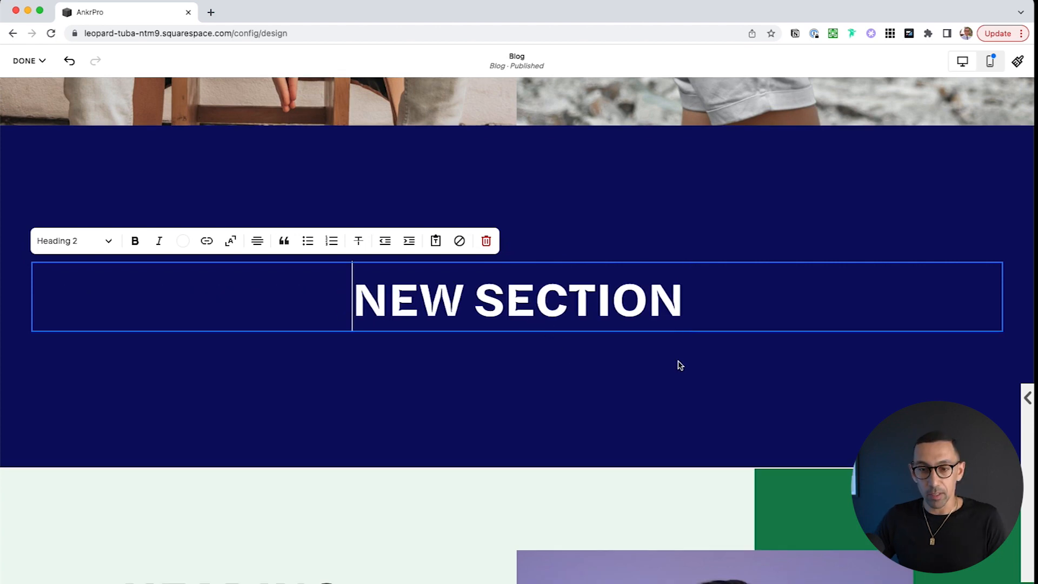
click(745, 224)
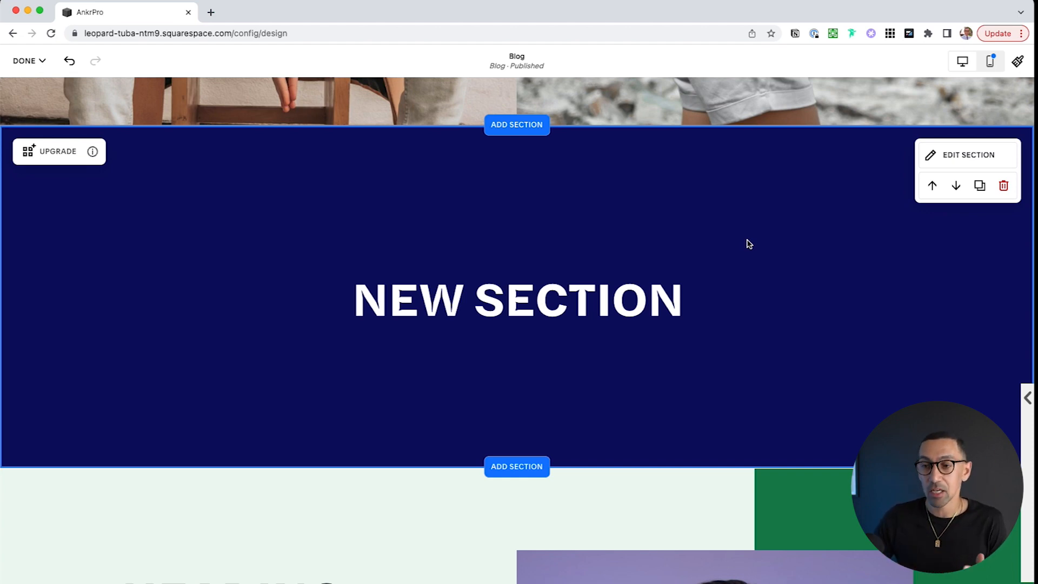
- Set the section height of the NEW SECTION block to L
click(966, 146)
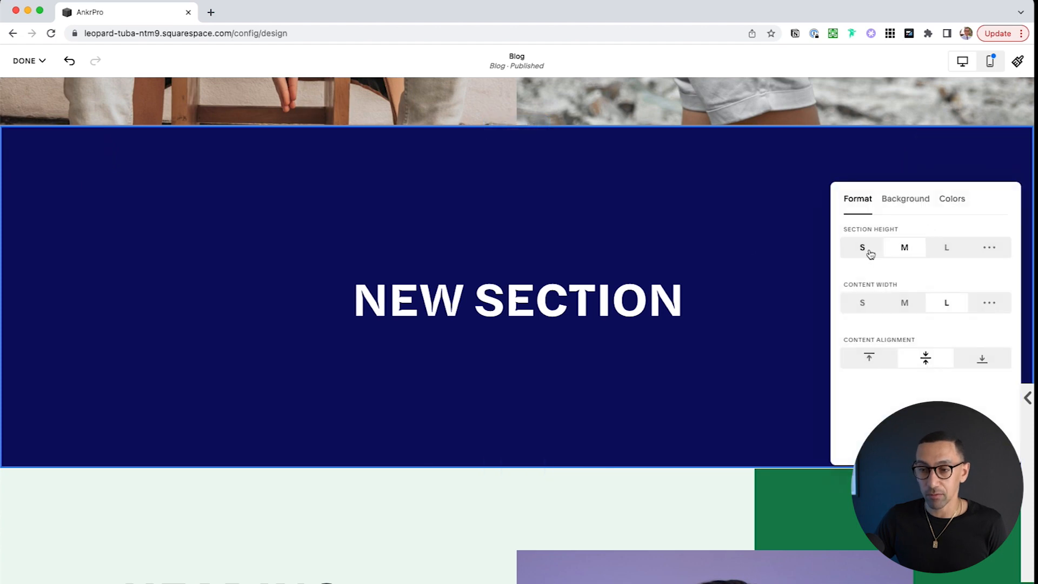
click(866, 251)
click(945, 205)
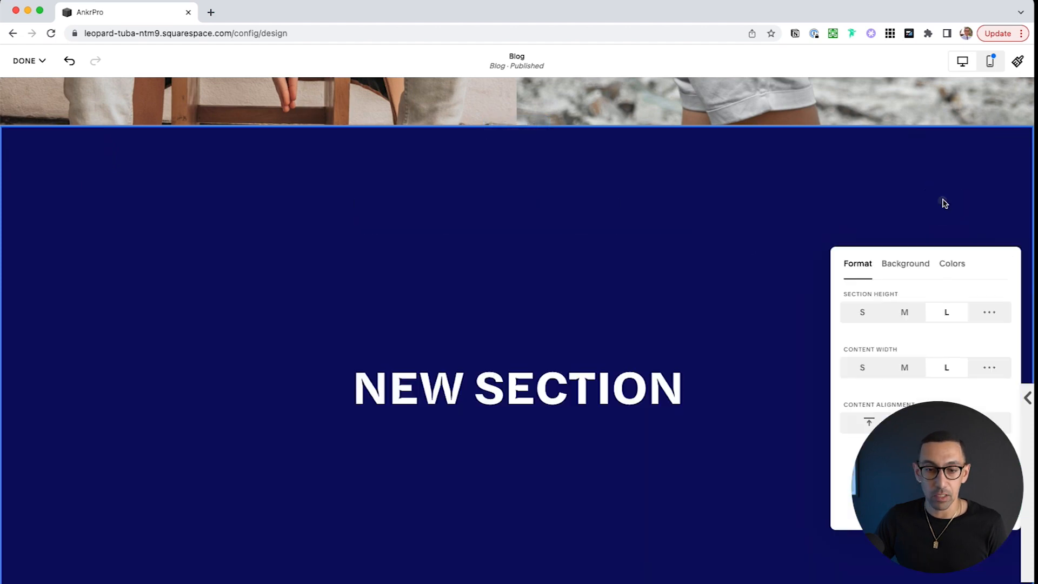
click(643, 361)
scroll(681, 330, down, 1)
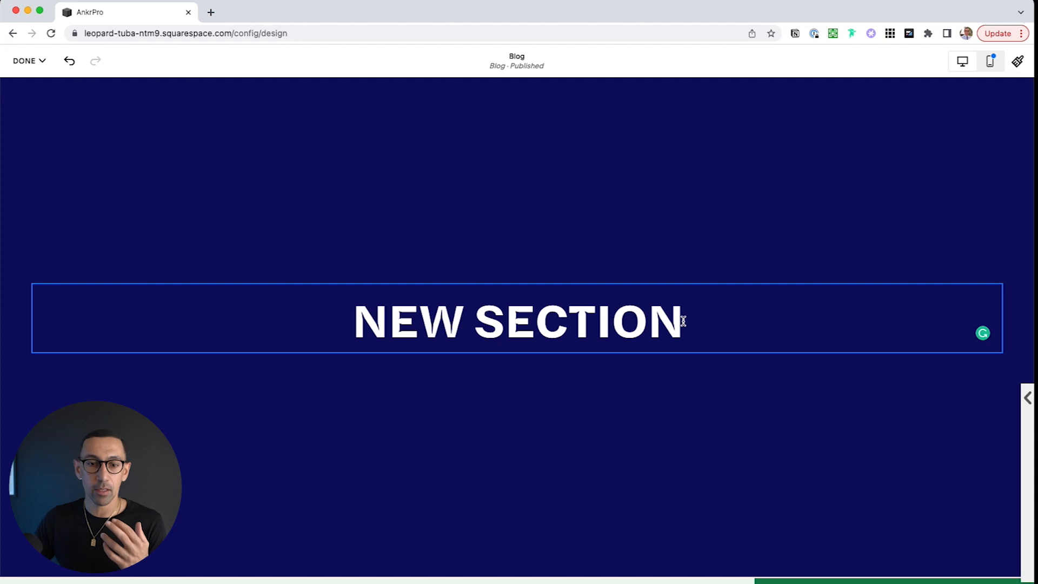
scroll(683, 321, up, 2)
mouse_move(69, 144)
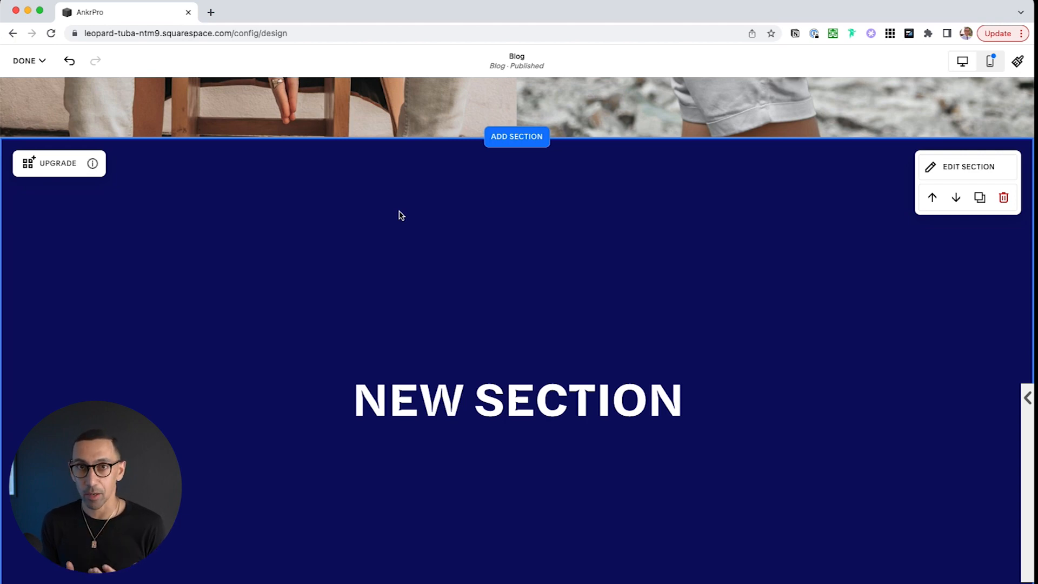
- Move the introduction paragraph in the INTRODUCE YOUR BRAND section up to sit directly beneath the heading
scroll(456, 248, down, 15)
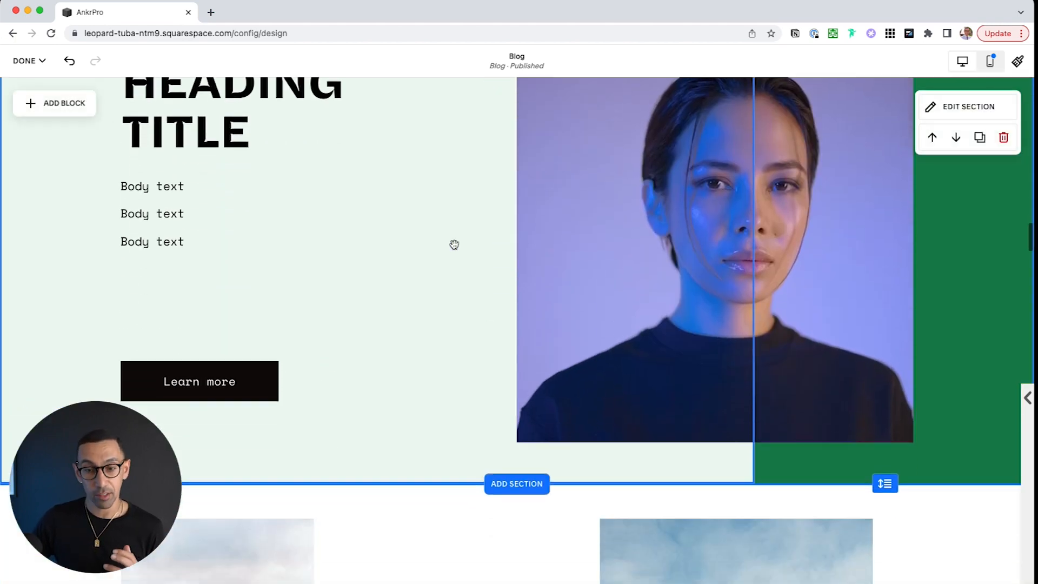
scroll(452, 356, down, 10)
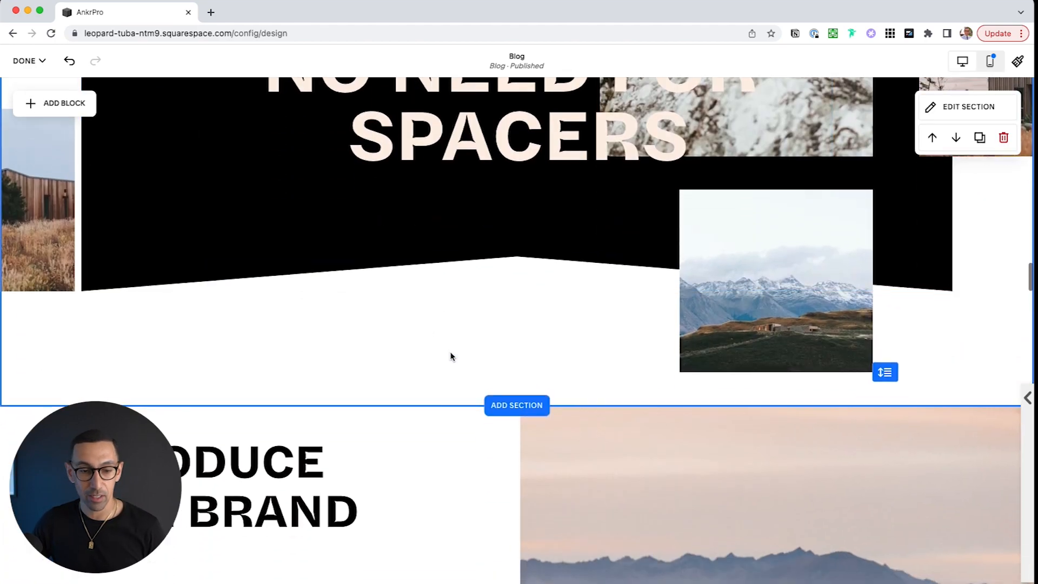
scroll(452, 356, down, 3)
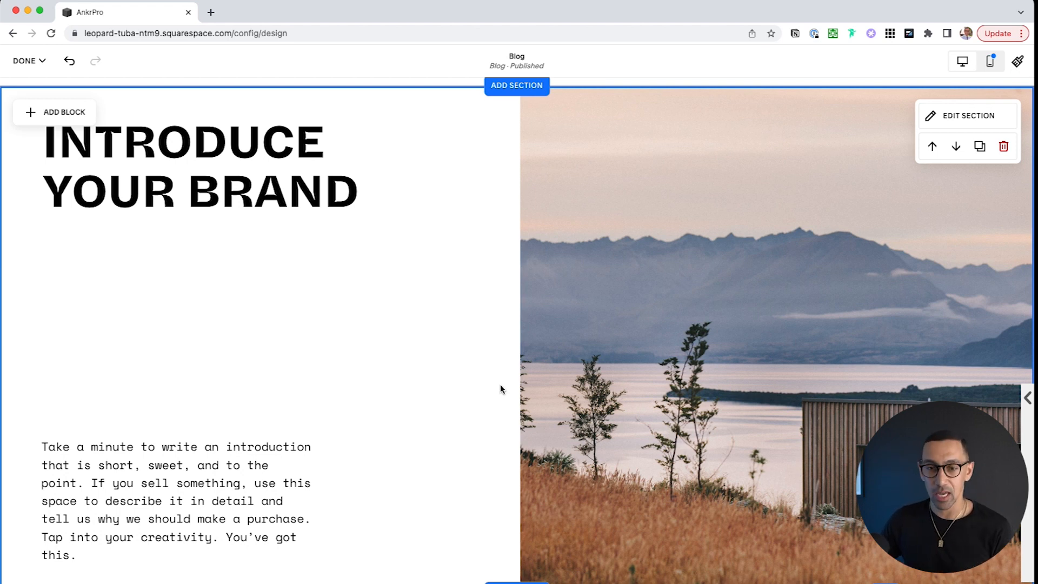
click(669, 341)
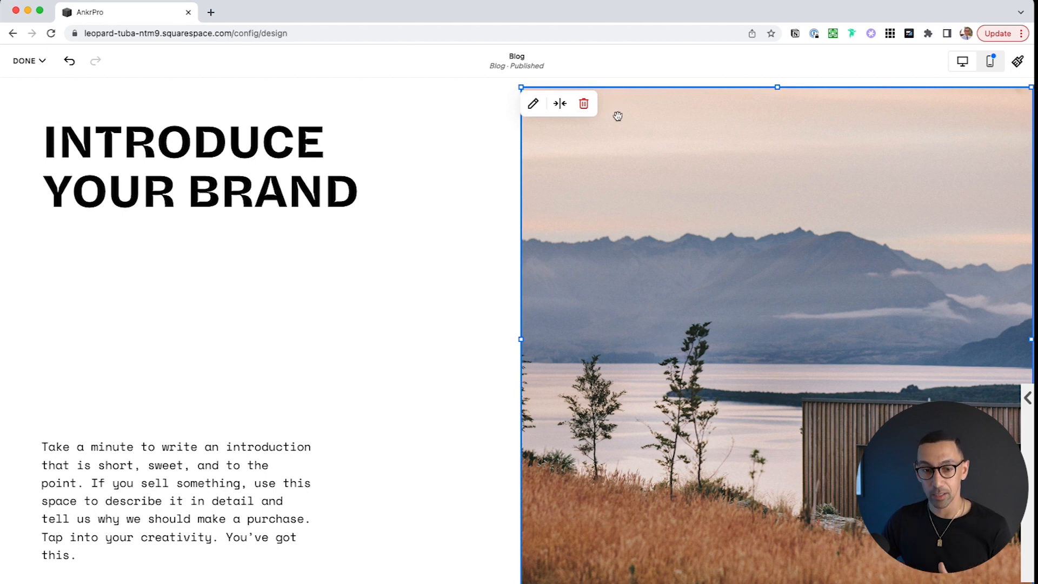
click(215, 486)
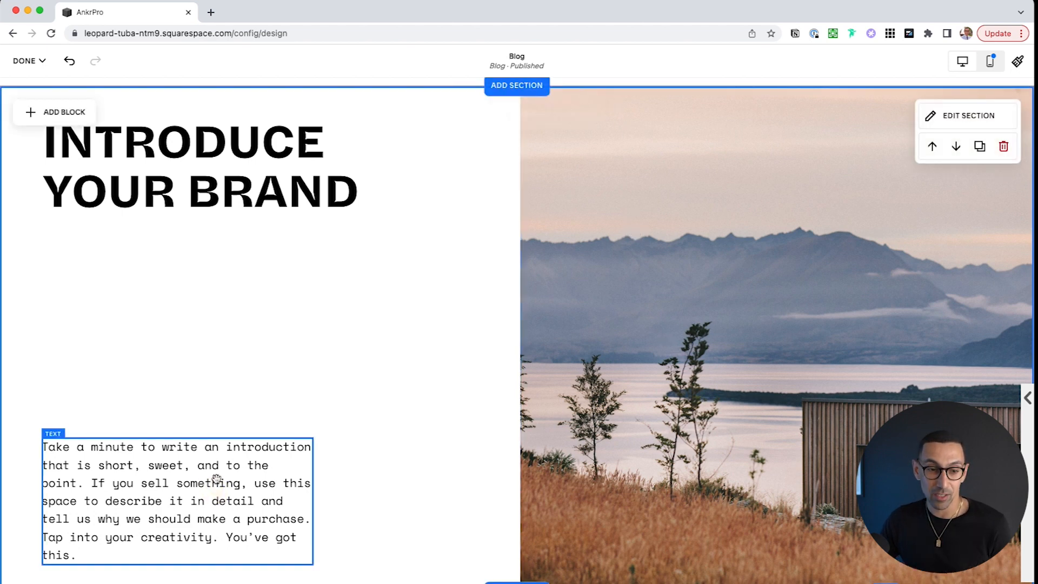
click(242, 175)
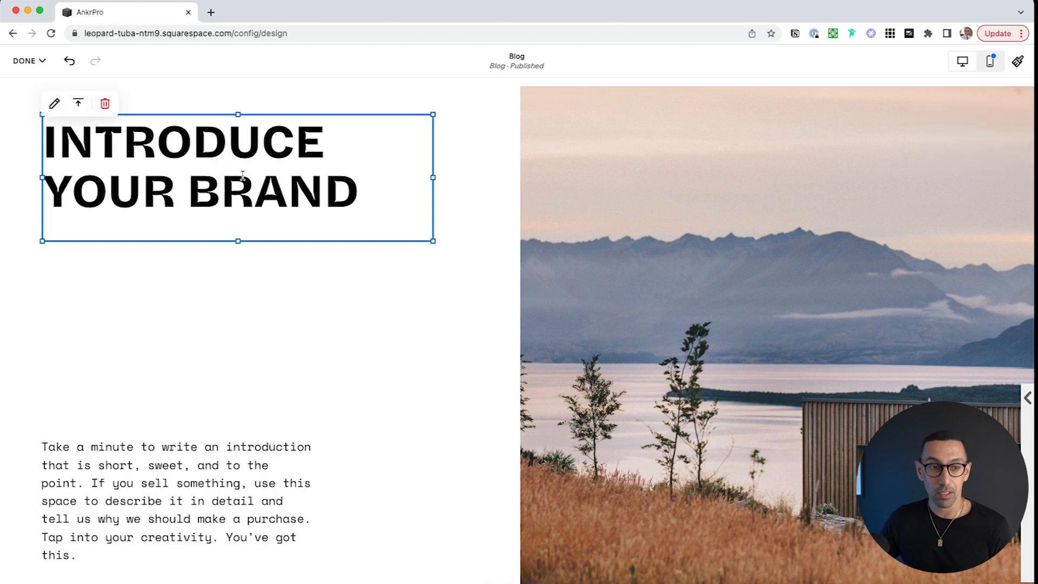
click(294, 398)
drag(236, 503, 242, 301)
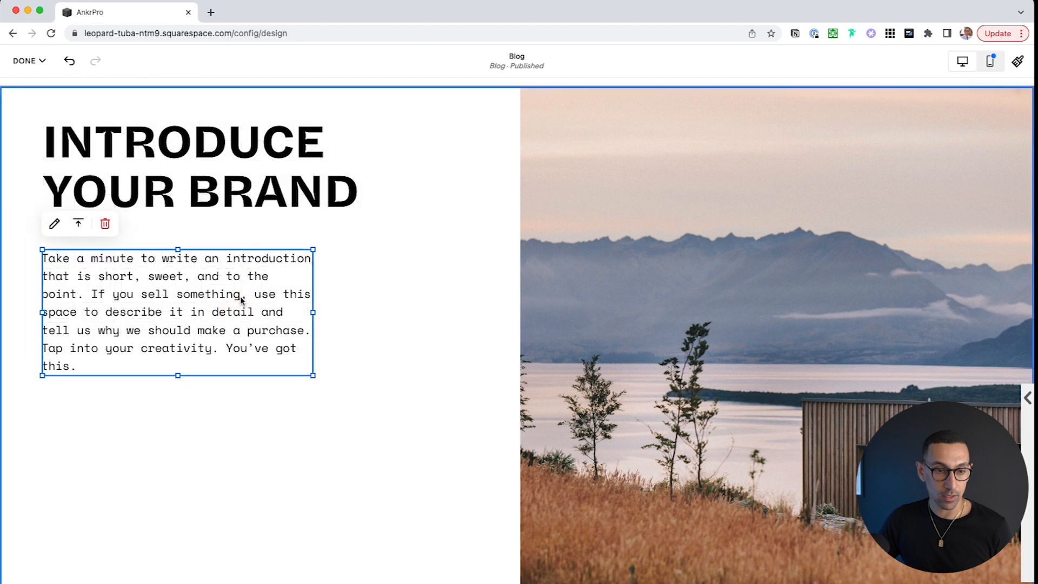
- Add a button block to the INTRODUCE YOUR BRAND section and place it well below the paragraph, aligned with the text's left edge
click(171, 443)
click(57, 110)
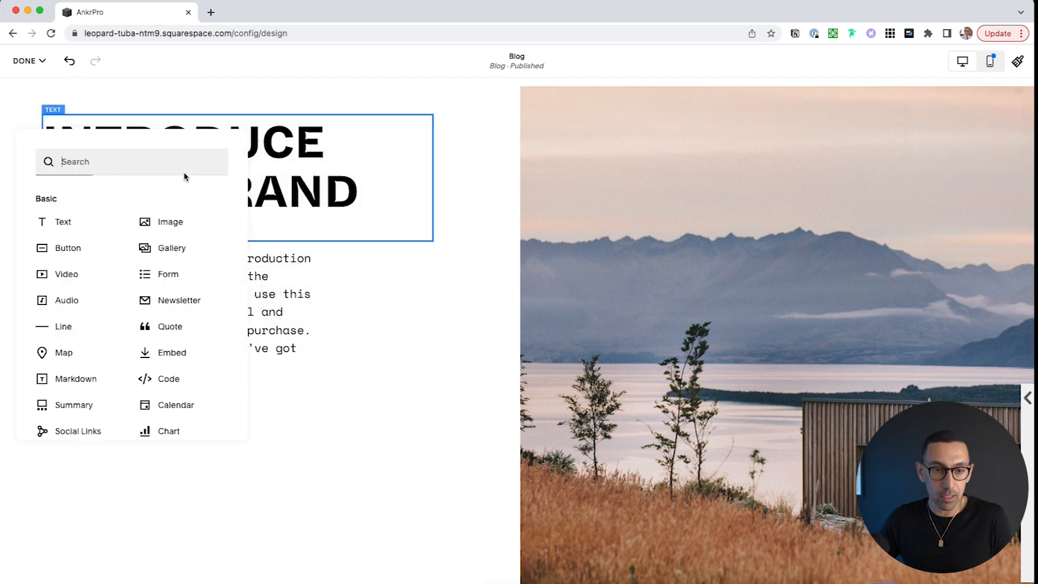
click(86, 247)
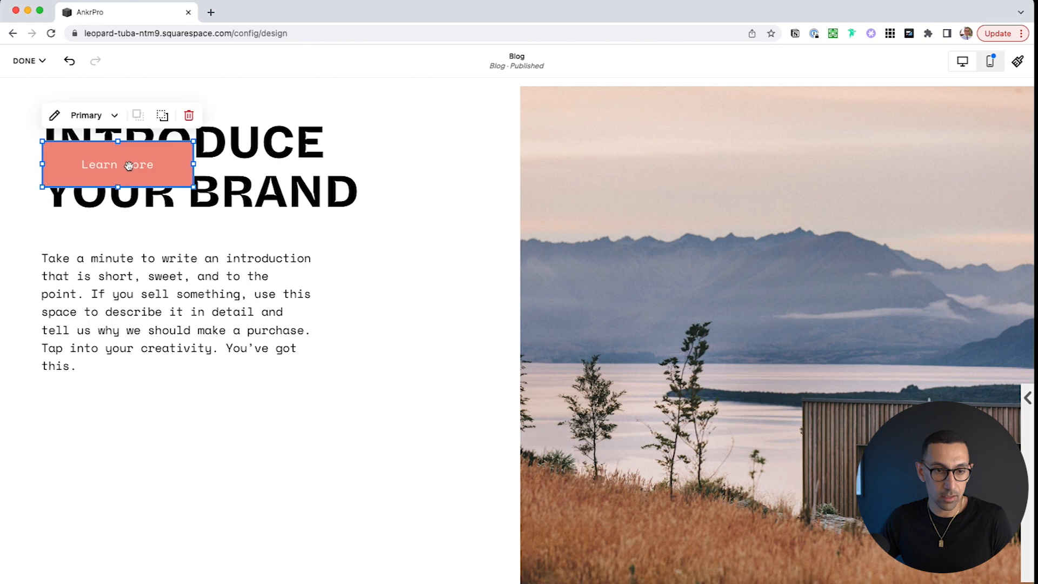
drag(154, 162, 154, 535)
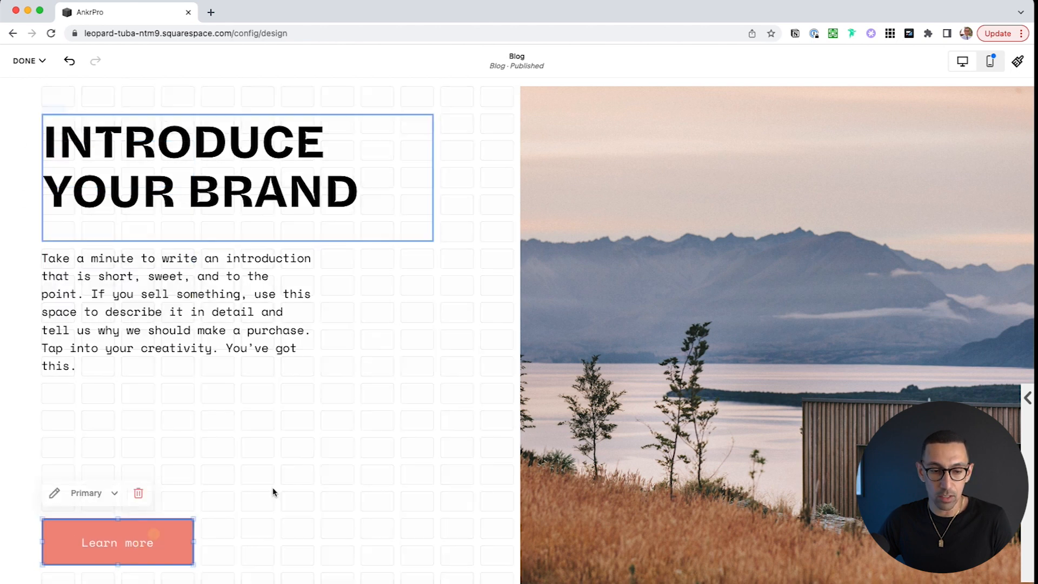
click(370, 456)
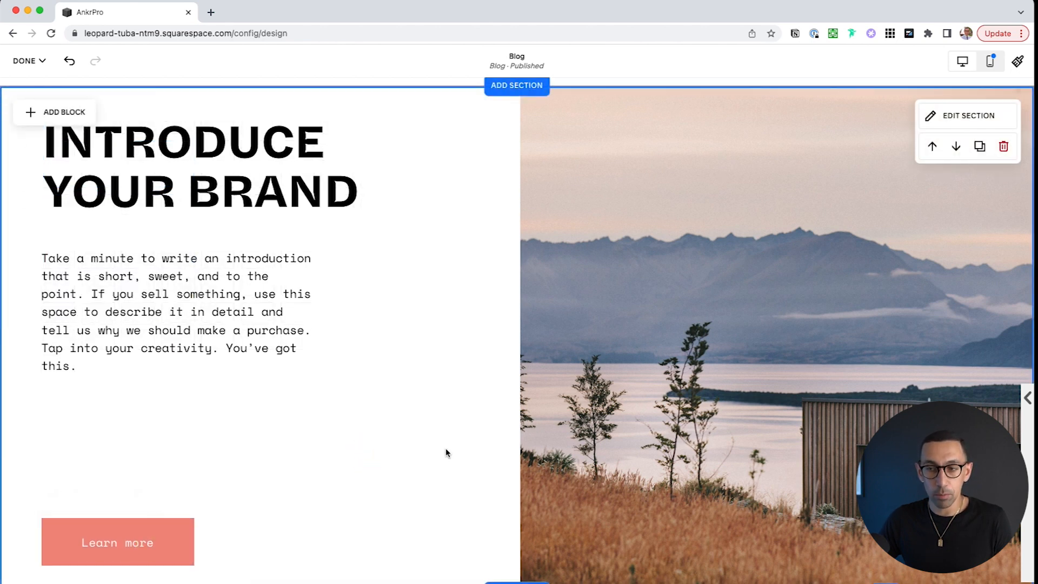
- Apply the dark navy color theme with coral heading text to the INTRODUCE YOUR BRAND section
click(991, 117)
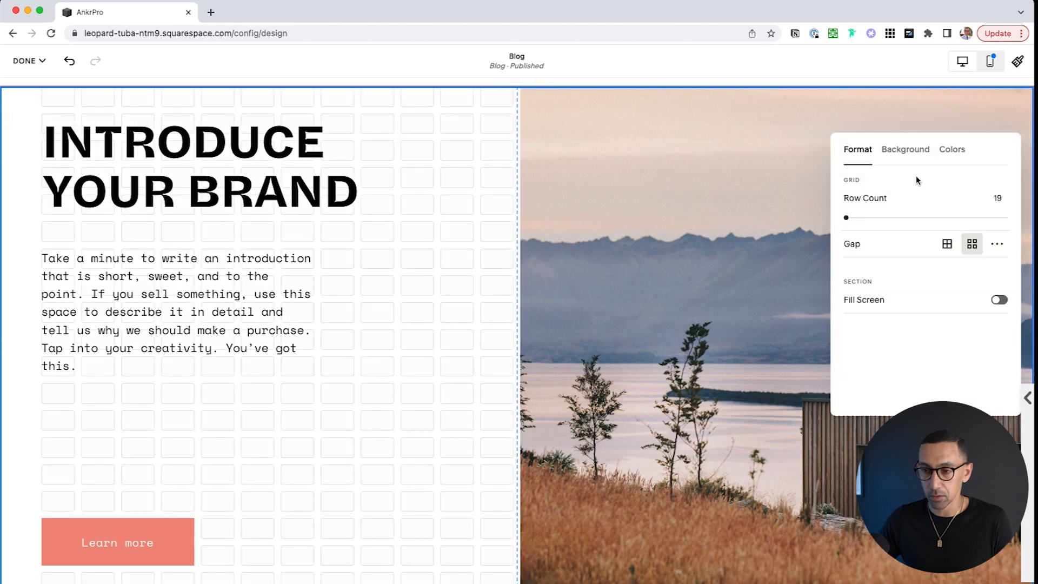
click(952, 151)
click(933, 295)
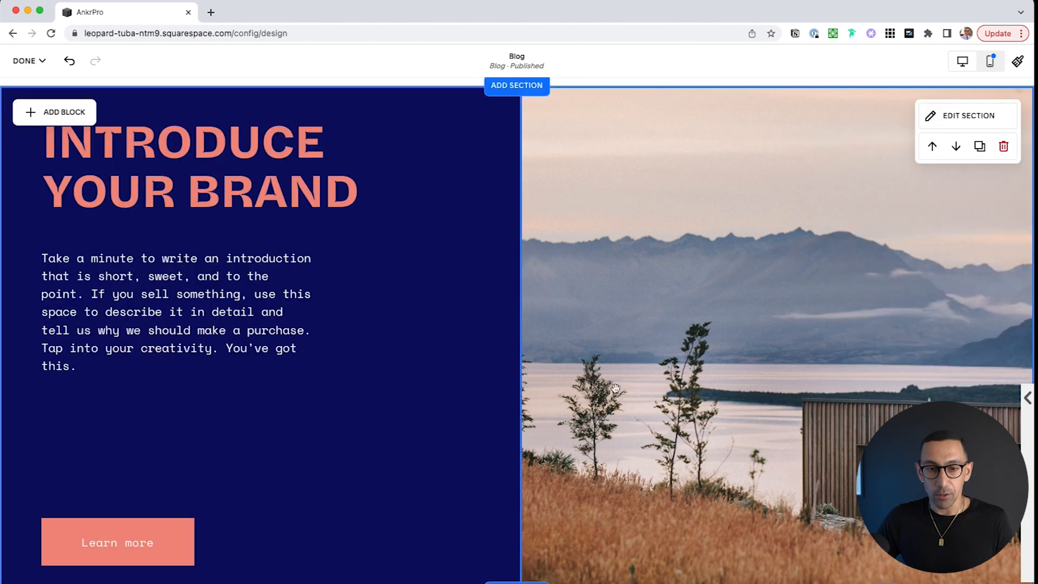
scroll(648, 388, down, 1)
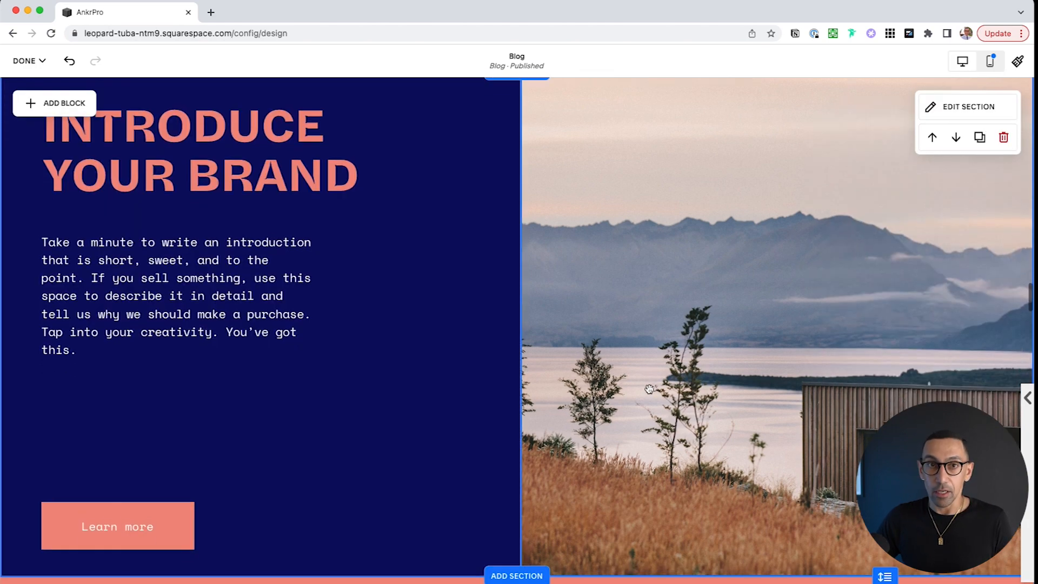
scroll(649, 389, up, 1)
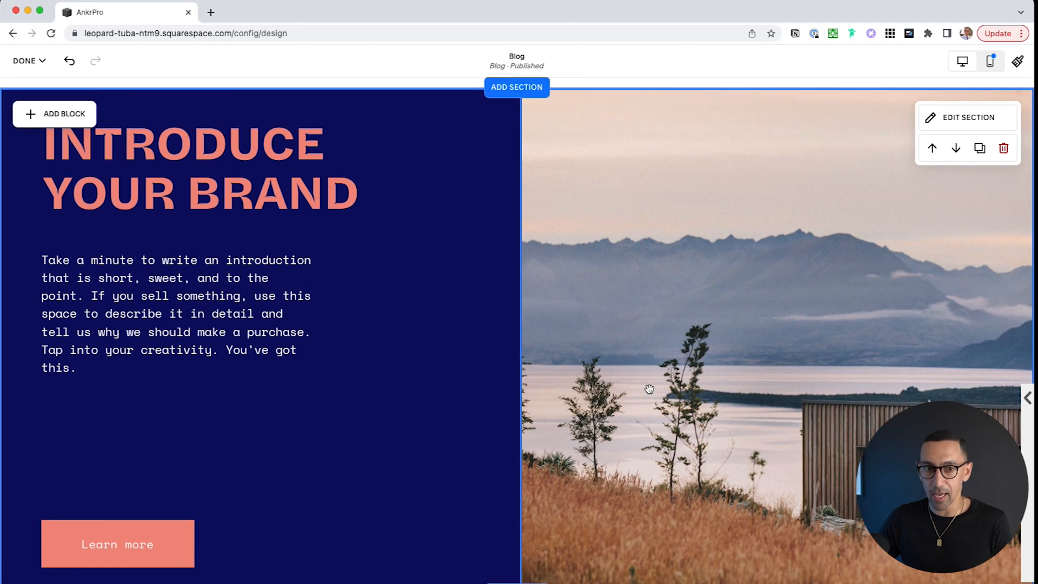
scroll(649, 389, down, 1)
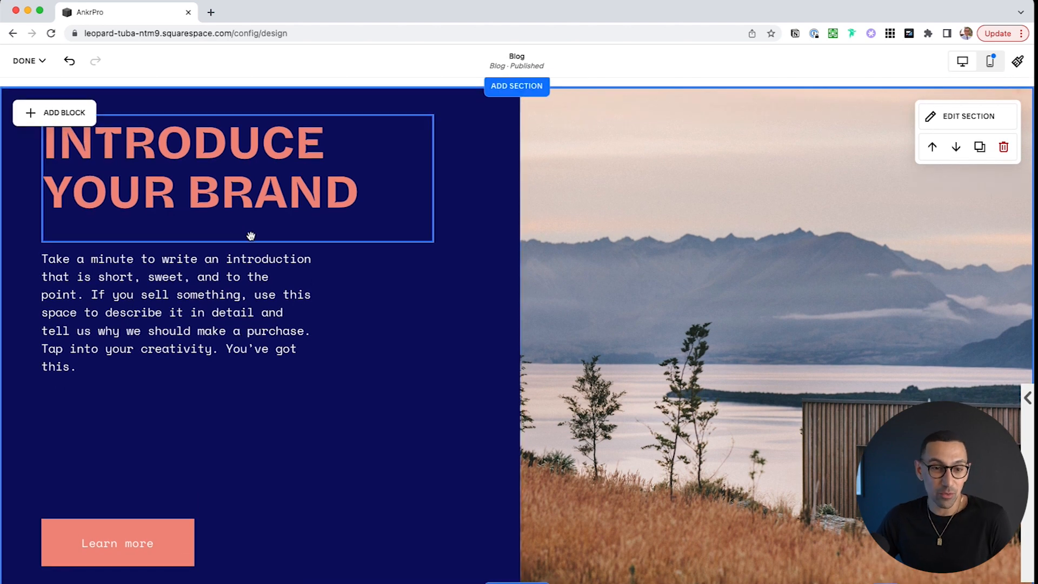
- Remove the Learn more button block from the INTRODUCE YOUR BRAND section
click(181, 537)
click(138, 493)
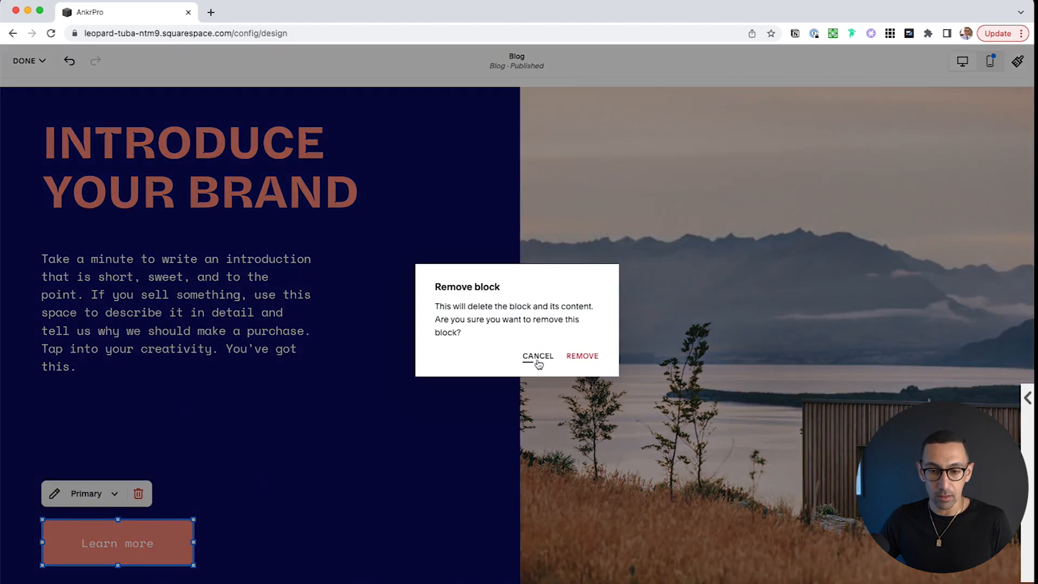
click(581, 355)
- Move the introduction paragraph down to the bottom of the navy section and make its text block slightly narrower
drag(343, 406, 216, 163)
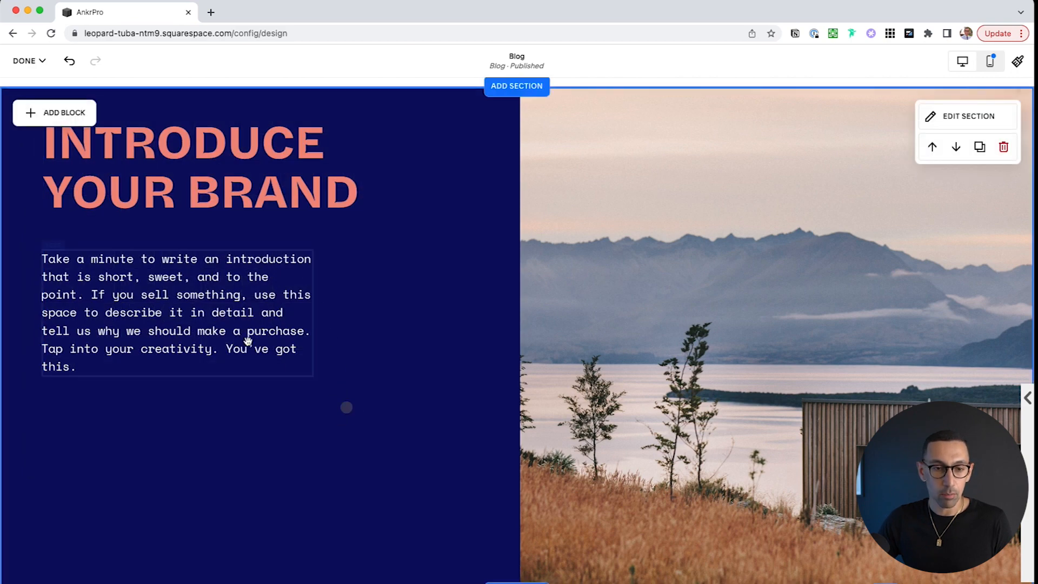
drag(234, 412, 235, 514)
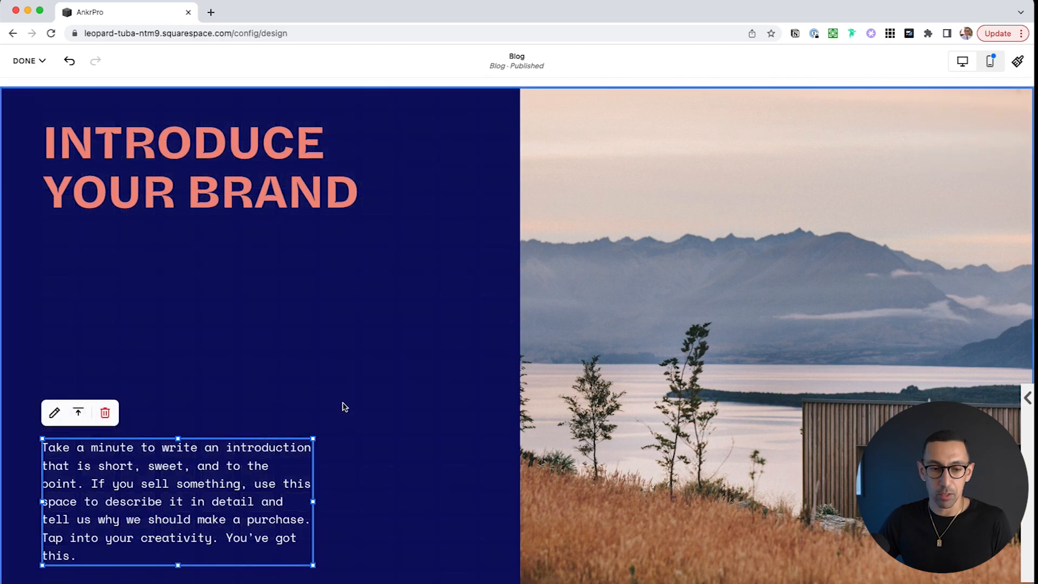
click(280, 472)
drag(313, 501, 275, 500)
- Move the introduction paragraph back up directly beneath the heading and widen its block so the text wraps as before
drag(191, 502, 201, 249)
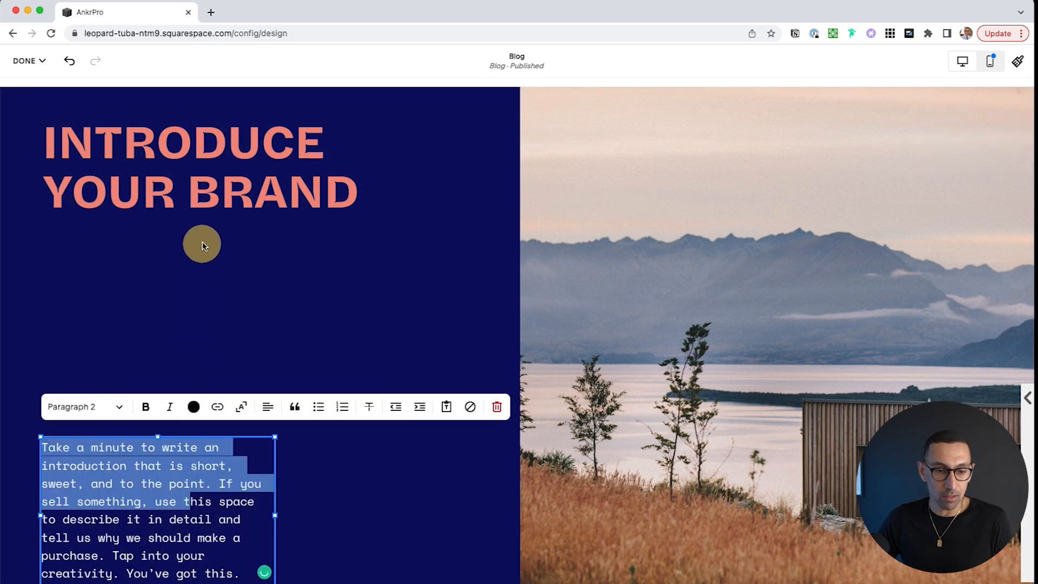
click(216, 277)
drag(186, 471, 187, 277)
drag(272, 323, 319, 320)
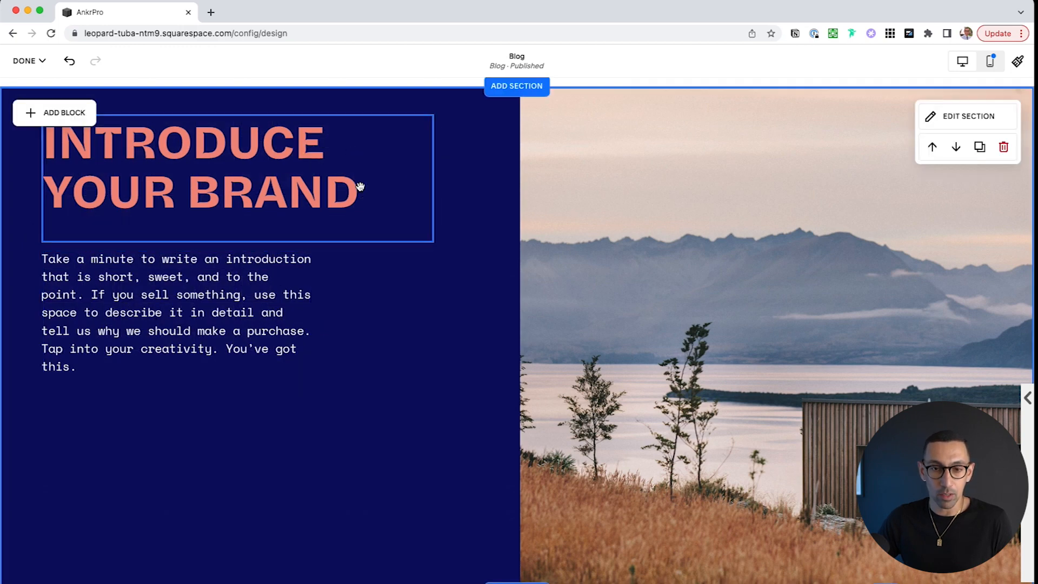
- Narrow the INTRODUCE YOUR BRAND heading block slightly and place the introduction paragraph near the bottom of the section, left-aligned with the heading
drag(435, 174, 409, 178)
click(433, 290)
drag(202, 297, 204, 477)
drag(175, 566, 175, 539)
click(174, 493)
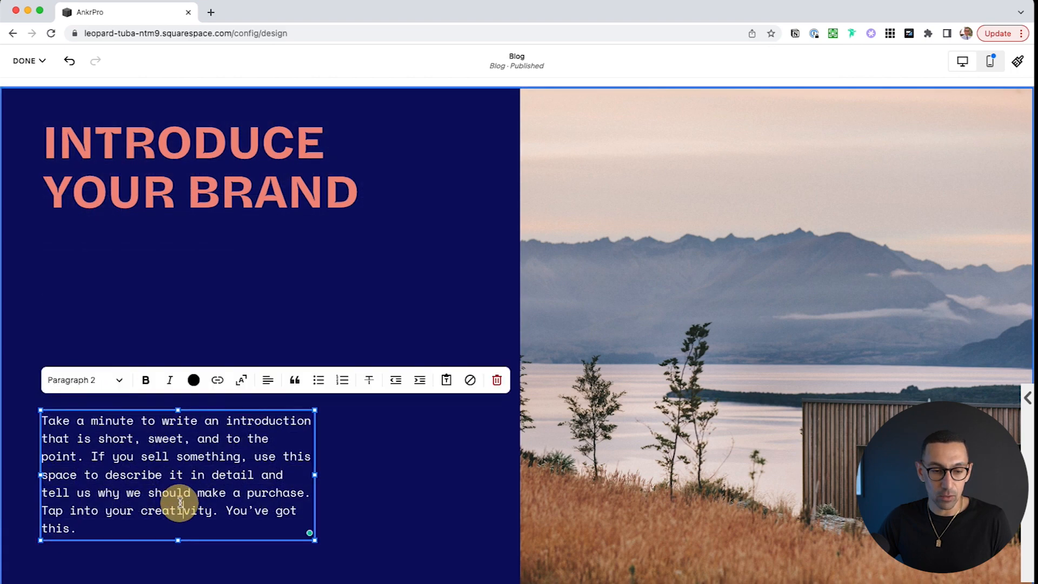
click(359, 435)
drag(174, 491, 178, 514)
click(413, 417)
scroll(414, 418, up, 1)
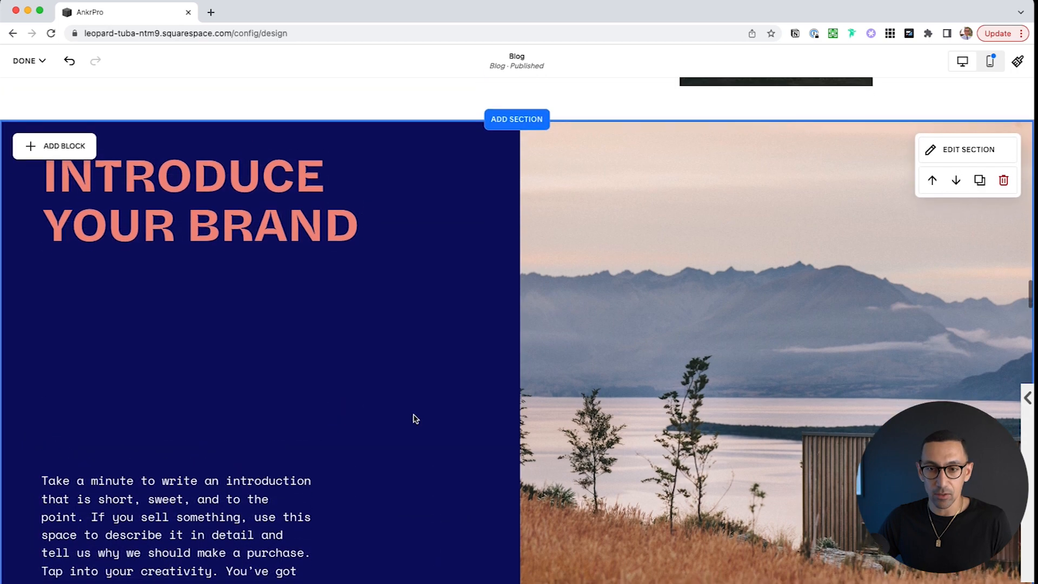
scroll(415, 419, down, 1)
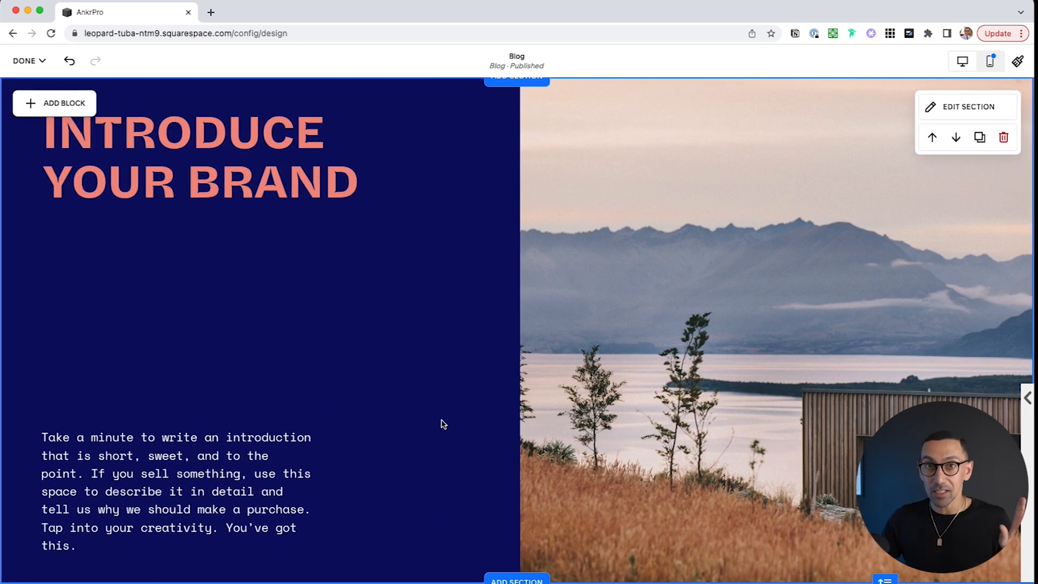